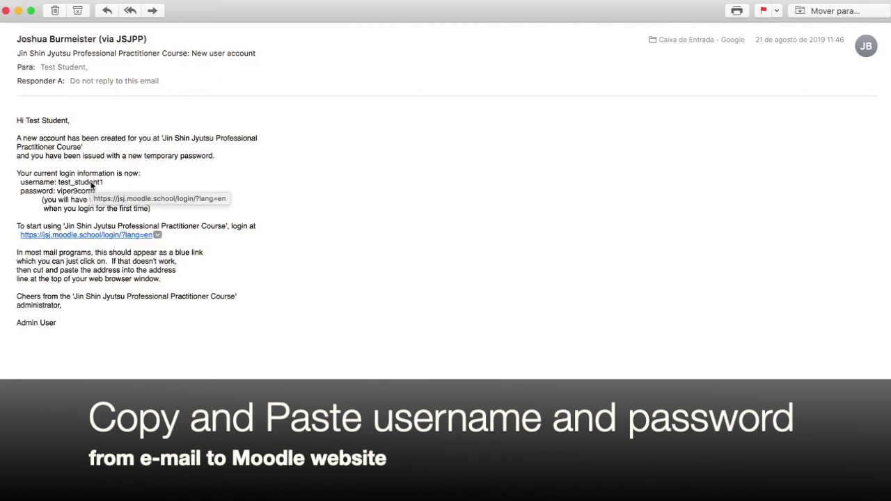
- Log in to the Moodle course site with the username and temporary password copied from the account e-mail
{"action": "double_click", "coordinate": [90, 182]}
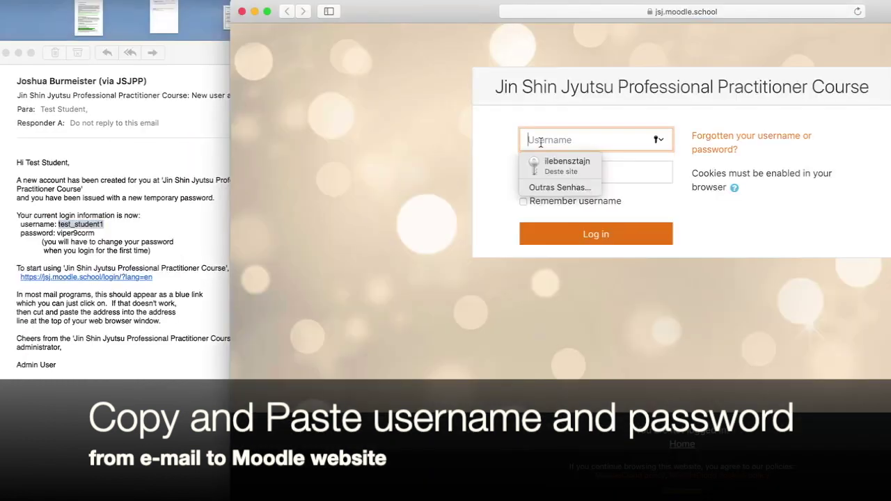
{"action": "key", "text": "super+v"}
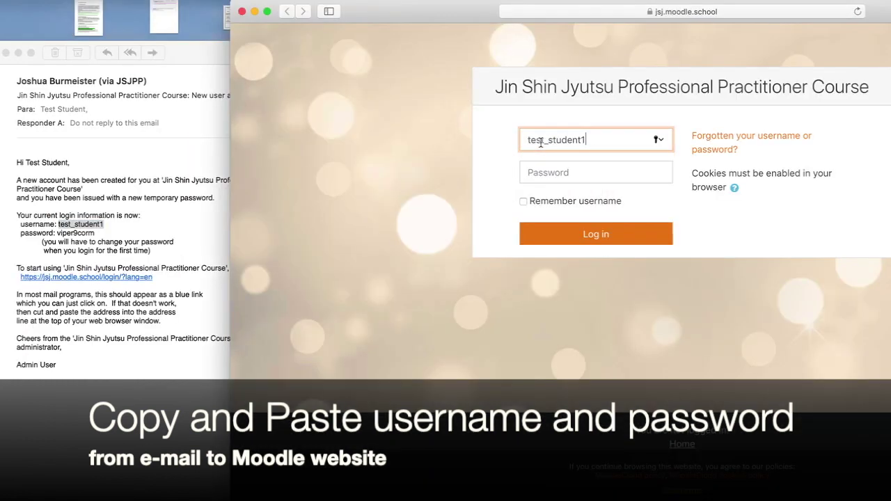
{"action": "left_click", "coordinate": [97, 237]}
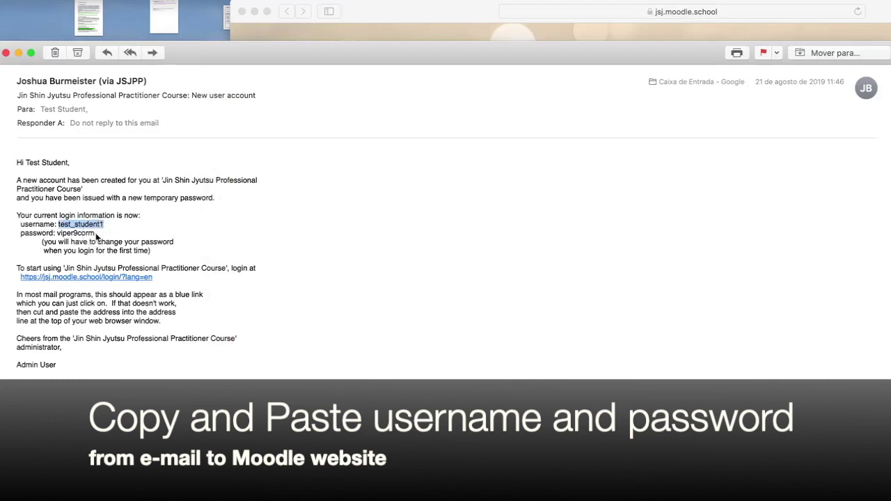
{"action": "left_click_drag", "start_coordinate": [95, 233], "coordinate": [56, 233]}
{"action": "left_click", "coordinate": [531, 174]}
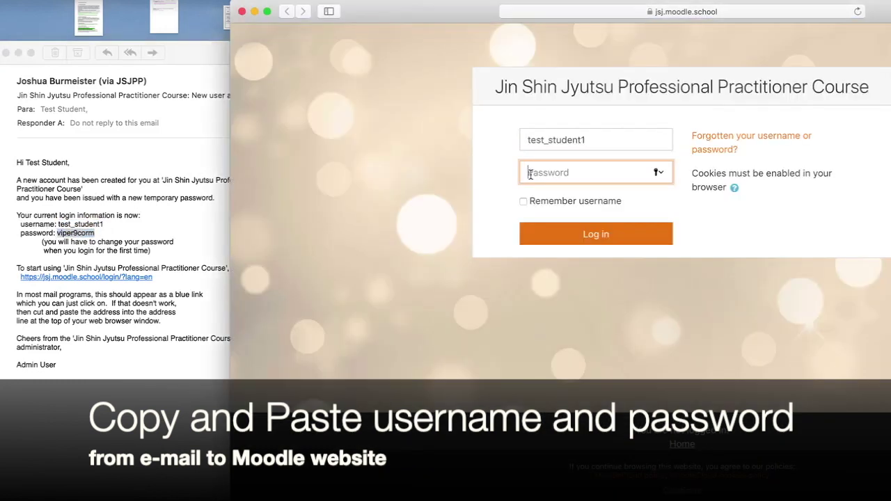
{"action": "key", "text": "super+v"}
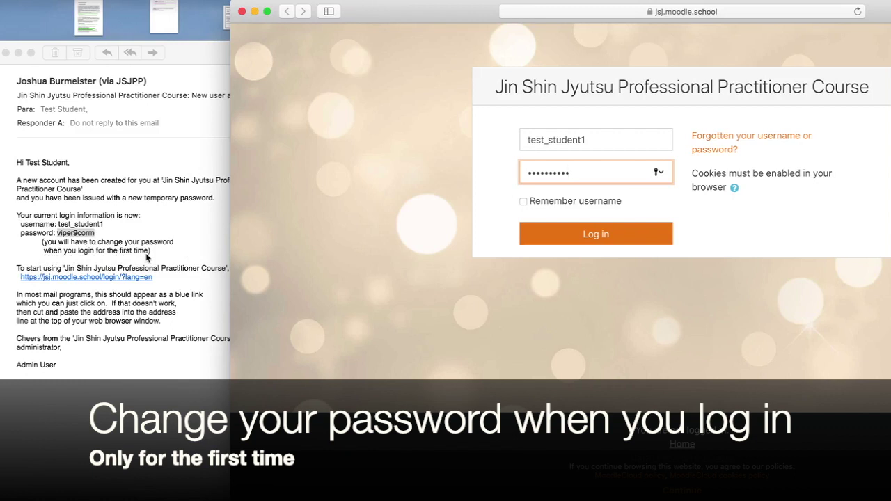
{"action": "left_click", "coordinate": [579, 235]}
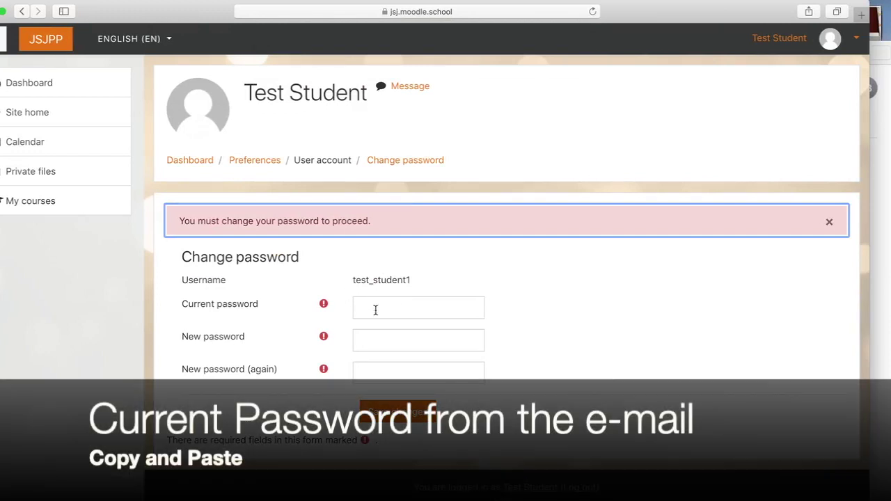
- Replace the temporary password with a new one by entering the current password and the new password twice, save it and continue
{"action": "left_click", "coordinate": [365, 311]}
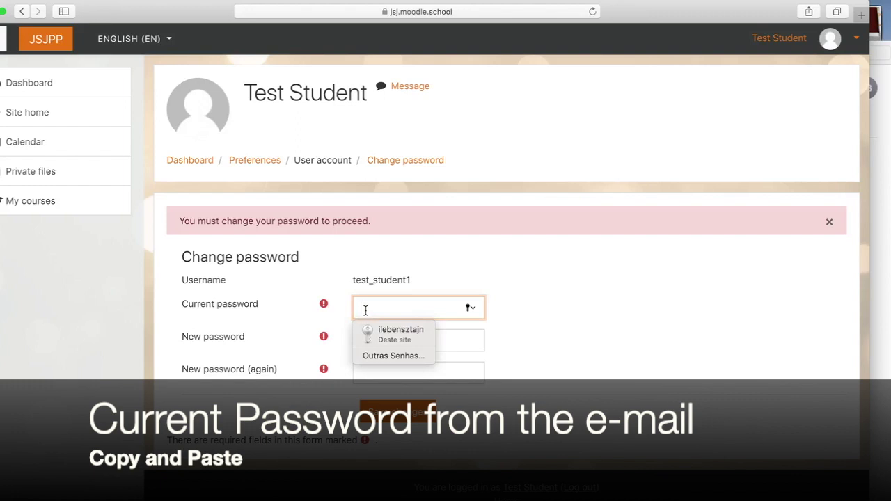
{"action": "key", "text": "super+v"}
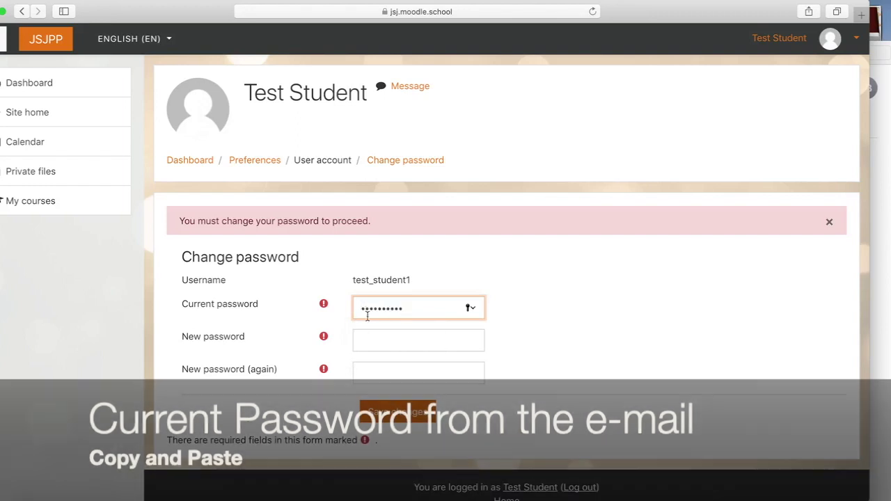
{"action": "left_click", "coordinate": [364, 345]}
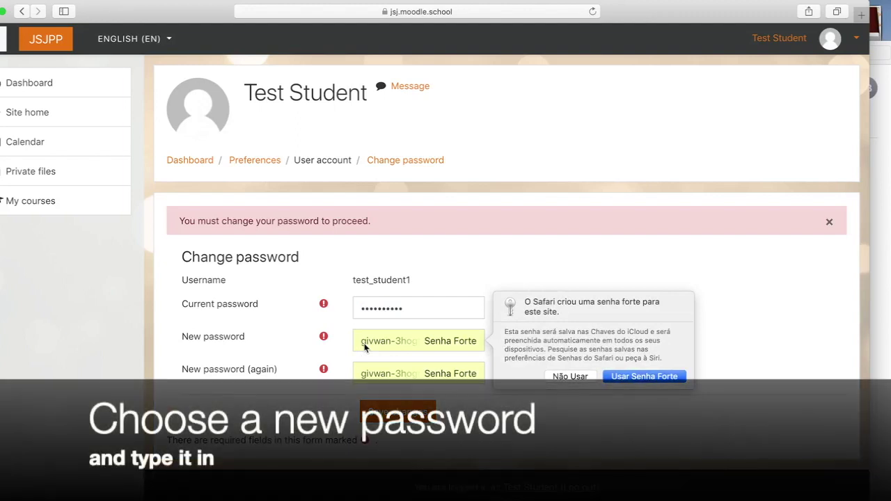
{"action": "left_click", "coordinate": [407, 358]}
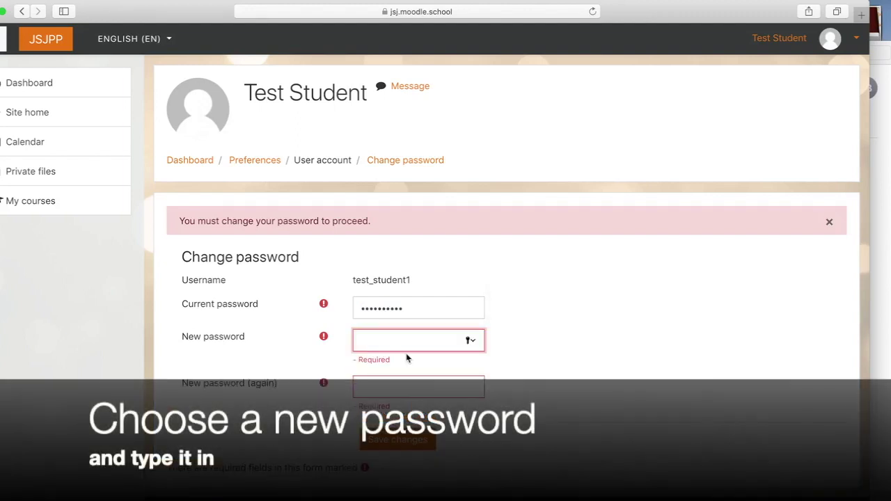
{"action": "type", "text": "••"}
{"action": "left_click", "coordinate": [403, 381]}
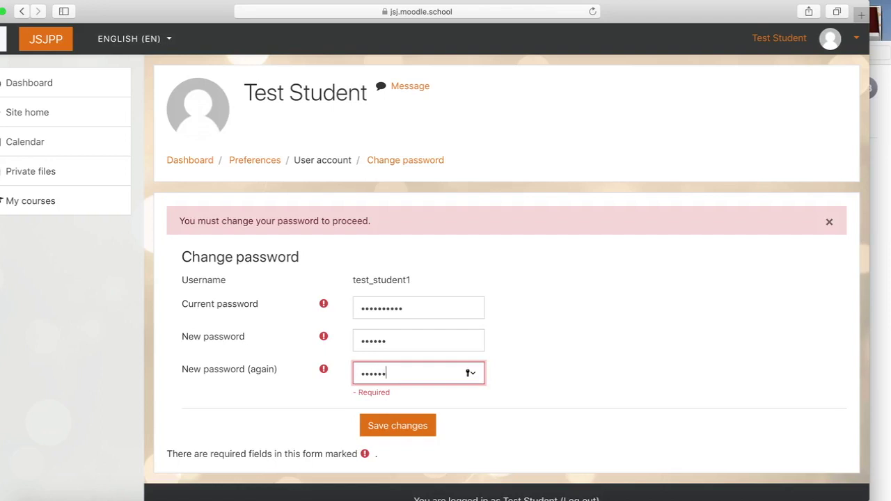
{"action": "left_click", "coordinate": [395, 432]}
{"action": "left_click", "coordinate": [396, 417]}
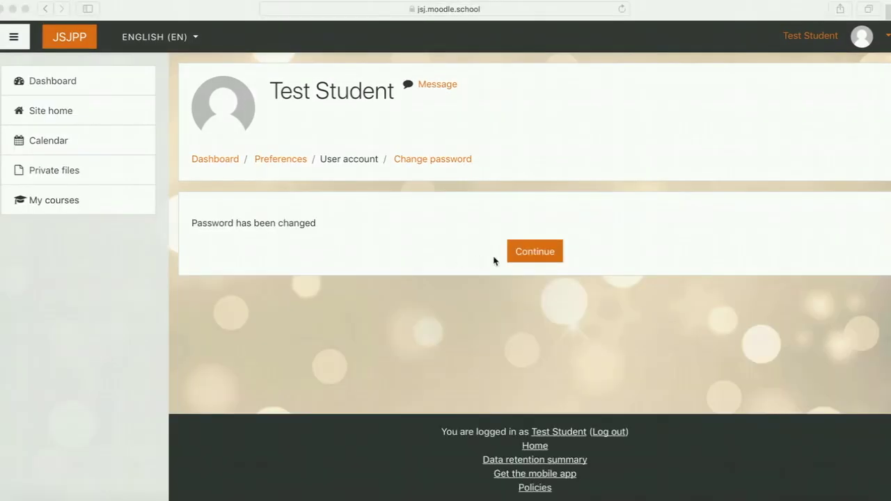
{"action": "left_click", "coordinate": [535, 252]}
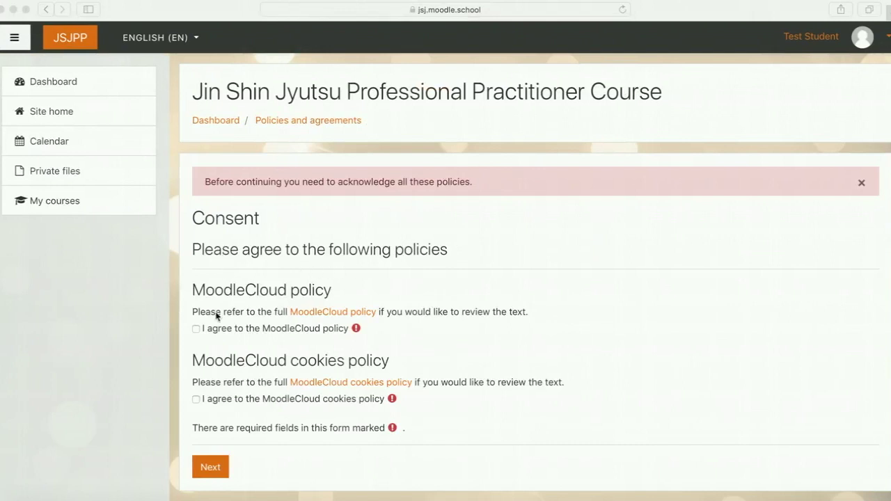
- Agree to the MoodleCloud policy and the MoodleCloud cookies policy, and submit the consent form
{"action": "left_click", "coordinate": [196, 330]}
{"action": "left_click", "coordinate": [196, 330]}
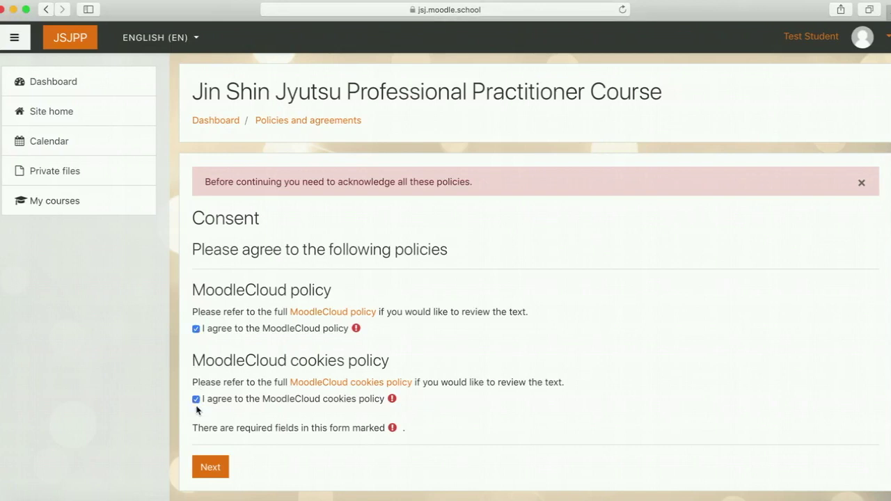
{"action": "left_click", "coordinate": [210, 468]}
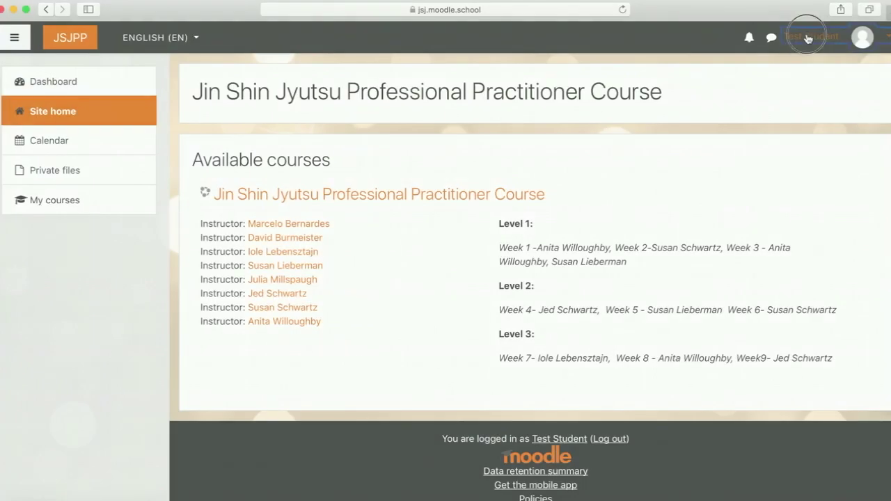
- Open the student's own profile page and start editing the profile
{"action": "left_click", "coordinate": [808, 37]}
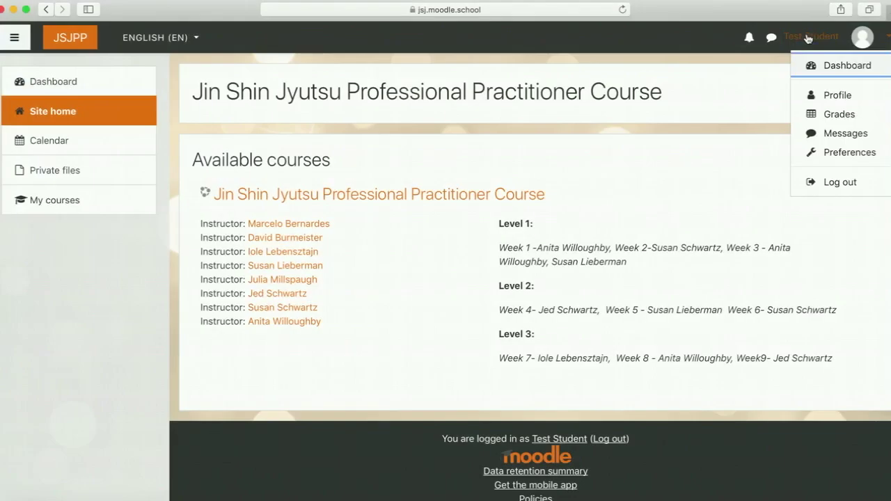
{"action": "left_click", "coordinate": [819, 99]}
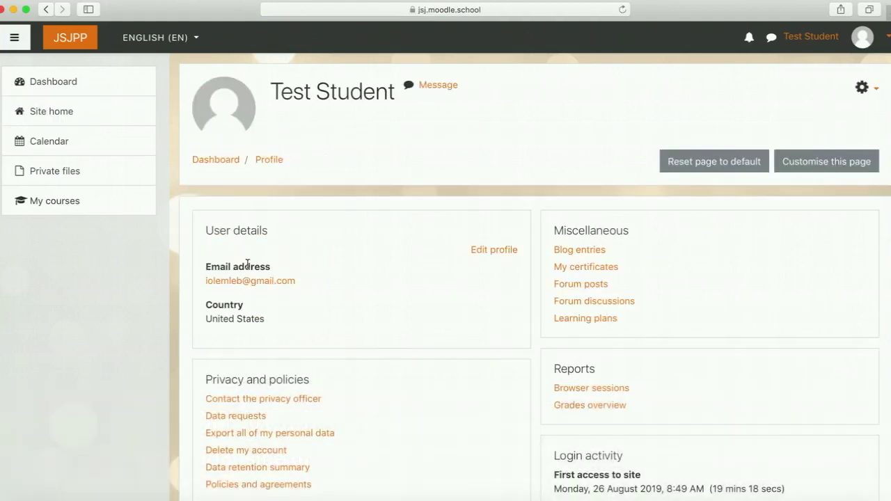
{"action": "scroll", "coordinate": [254, 289], "scroll_direction": "down", "scroll_amount": 1}
{"action": "left_click", "coordinate": [488, 203]}
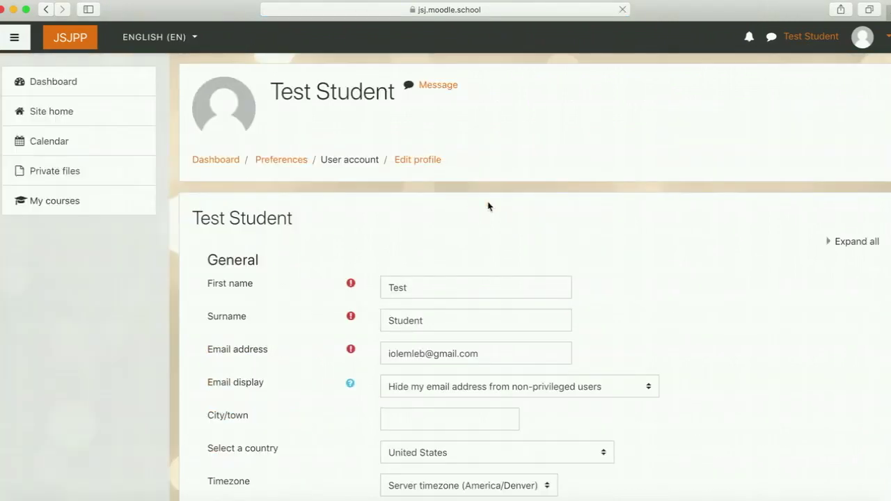
- Set the email display to "Allow only other course members to see my email address"
{"action": "scroll", "coordinate": [418, 352], "scroll_direction": "down", "scroll_amount": 3}
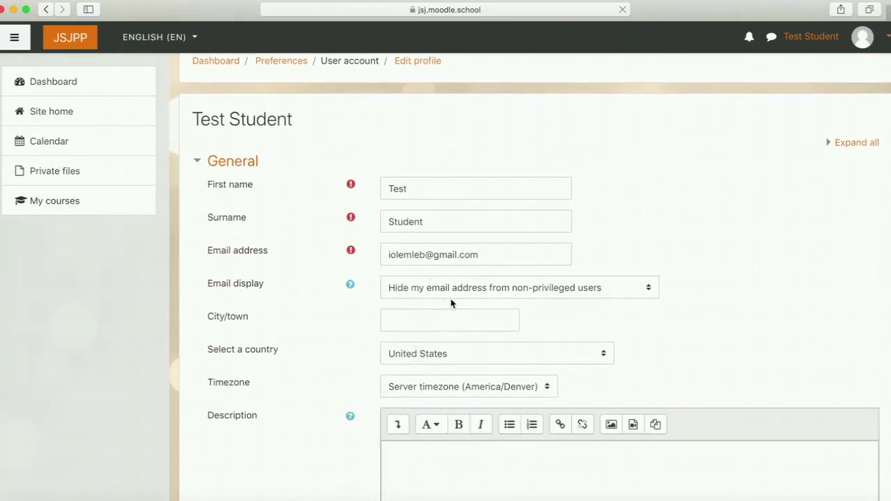
{"action": "scroll", "coordinate": [453, 305], "scroll_direction": "down", "scroll_amount": 2}
{"action": "left_click", "coordinate": [457, 242]}
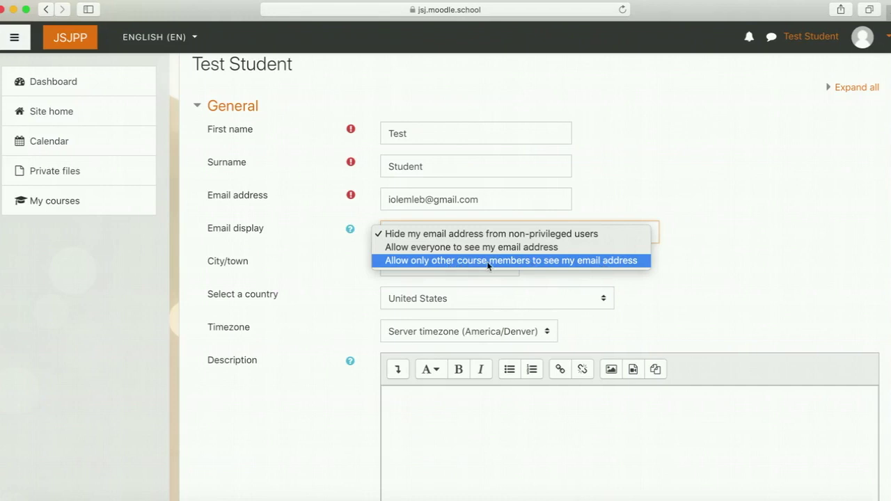
{"action": "left_click", "coordinate": [620, 261]}
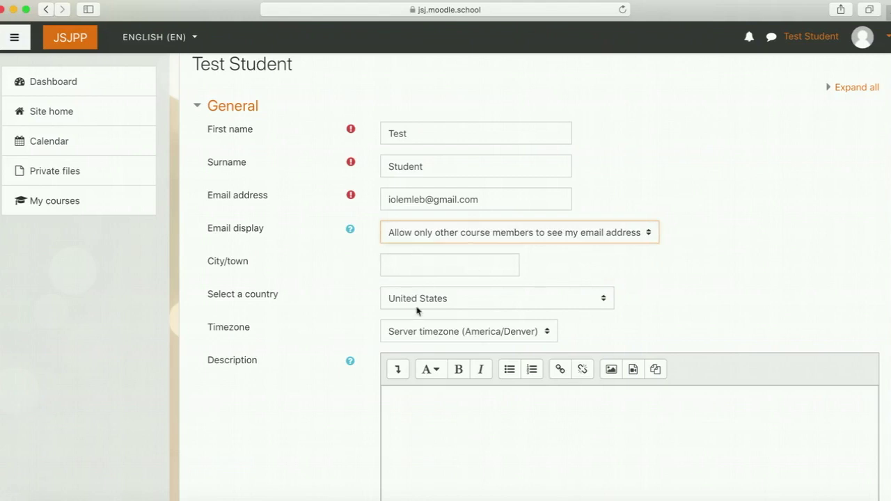
- Review the description, user picture, Additional names and Interests sections of the profile form, and save the profile
{"action": "scroll", "coordinate": [474, 392], "scroll_direction": "down", "scroll_amount": 3}
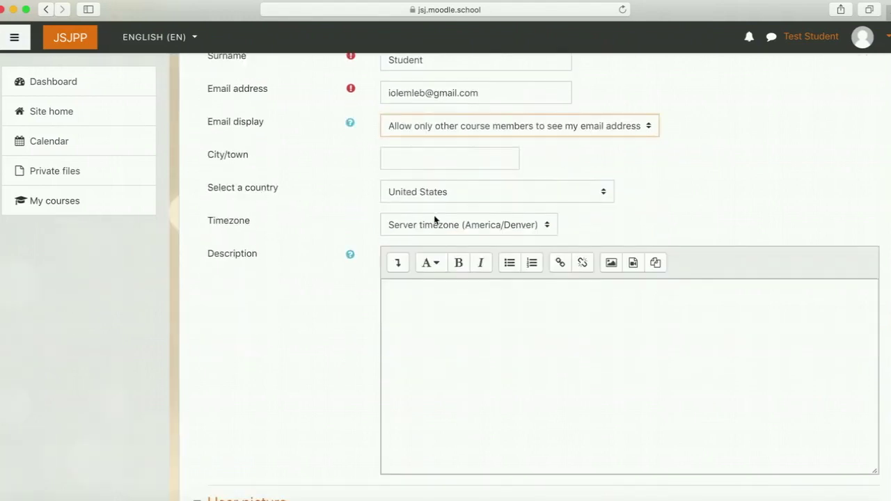
{"action": "scroll", "coordinate": [443, 313], "scroll_direction": "down", "scroll_amount": 2}
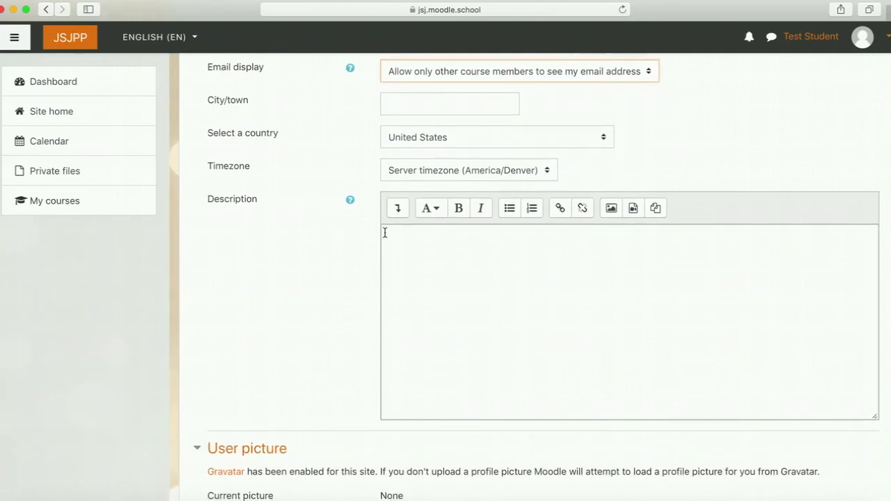
{"action": "scroll", "coordinate": [499, 318], "scroll_direction": "down", "scroll_amount": 7}
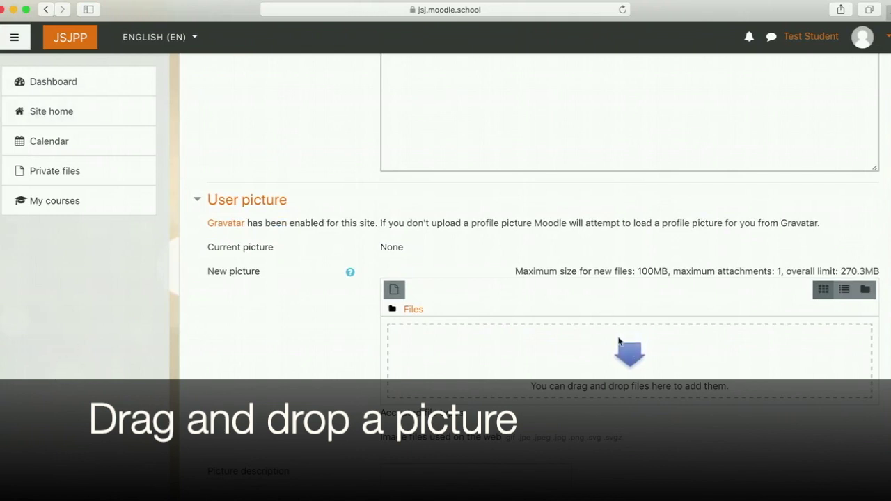
{"action": "scroll", "coordinate": [654, 374], "scroll_direction": "down", "scroll_amount": 2}
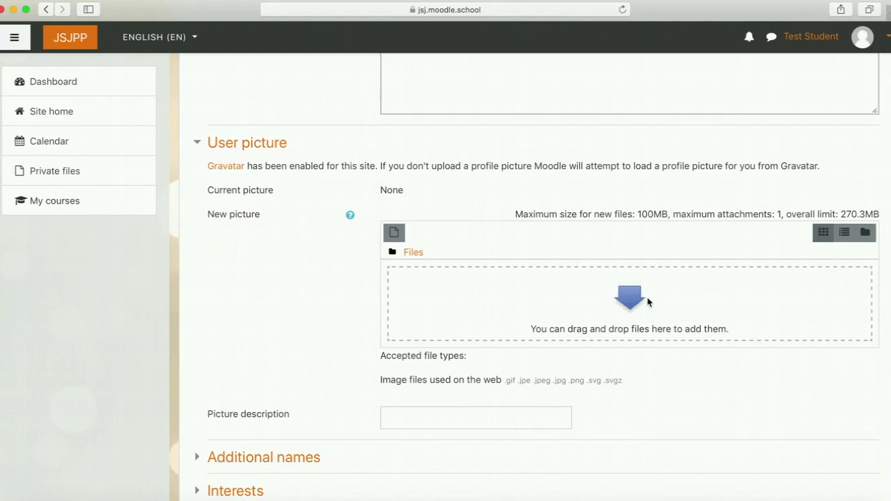
{"action": "scroll", "coordinate": [632, 322], "scroll_direction": "down", "scroll_amount": 1}
{"action": "scroll", "coordinate": [630, 324], "scroll_direction": "down", "scroll_amount": 2}
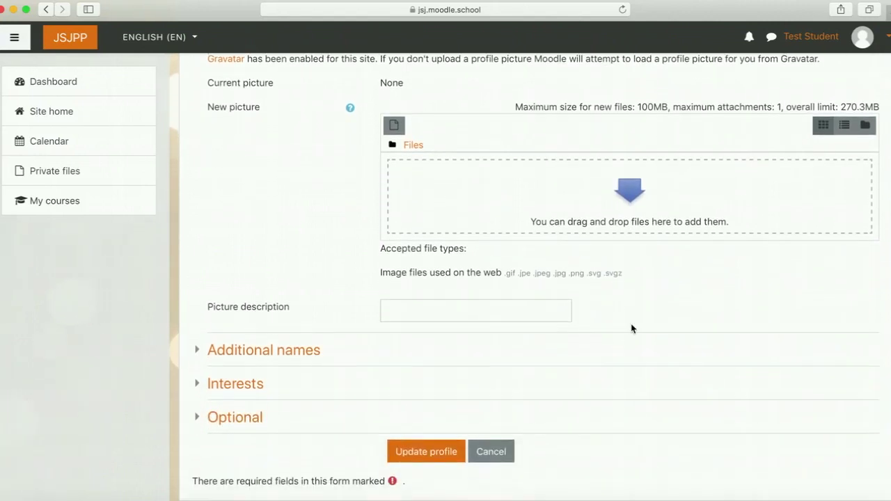
{"action": "scroll", "coordinate": [632, 328], "scroll_direction": "down", "scroll_amount": 2}
{"action": "left_click", "coordinate": [252, 270]}
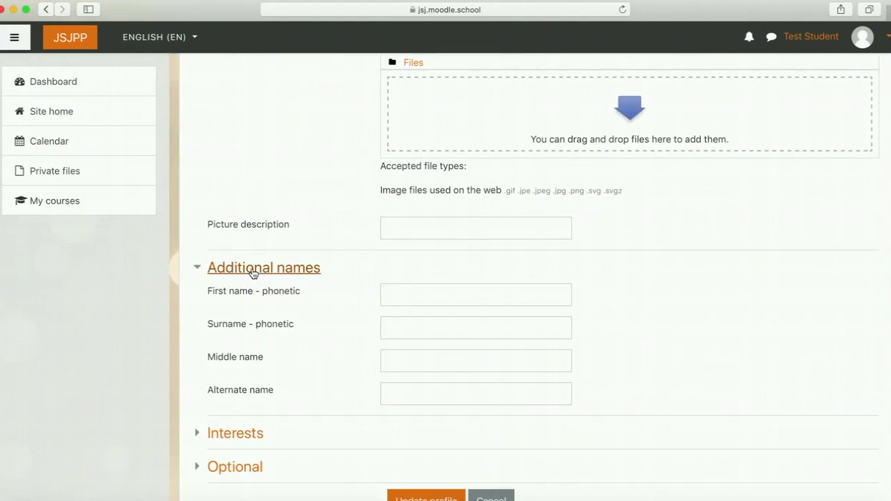
{"action": "left_click", "coordinate": [253, 271]}
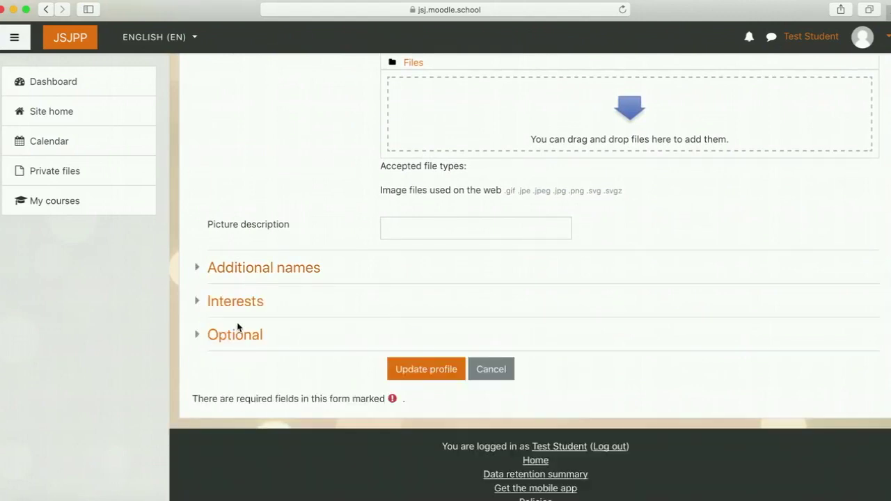
{"action": "left_click", "coordinate": [236, 305]}
{"action": "left_click", "coordinate": [235, 303]}
{"action": "scroll", "coordinate": [253, 322], "scroll_direction": "down", "scroll_amount": 1}
{"action": "scroll", "coordinate": [252, 325], "scroll_direction": "up", "scroll_amount": 3}
{"action": "scroll", "coordinate": [251, 322], "scroll_direction": "down", "scroll_amount": 3}
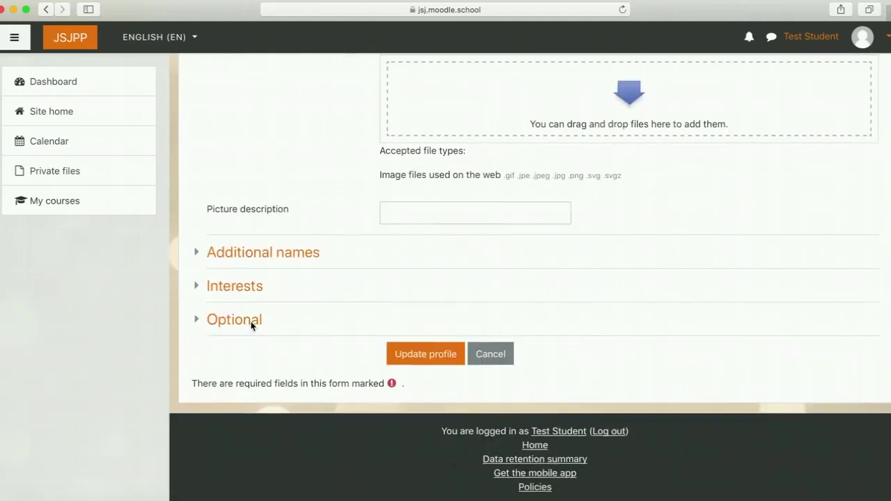
{"action": "left_click", "coordinate": [422, 356]}
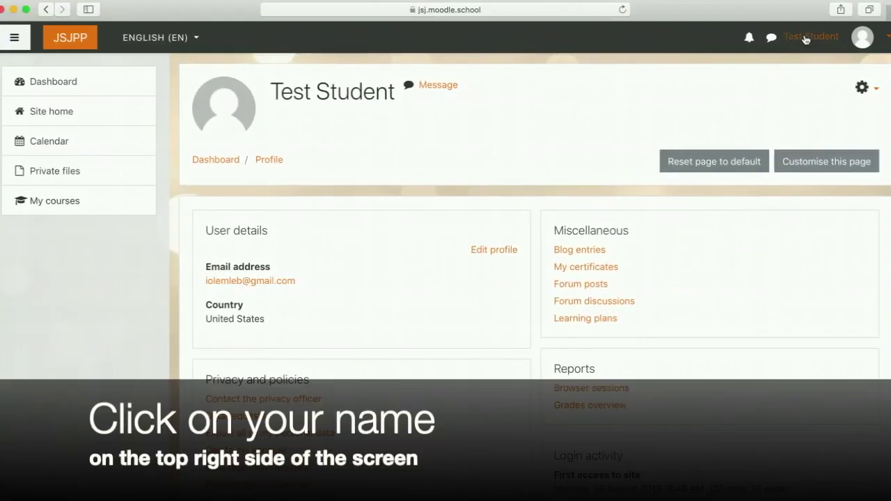
- Open the starred personal-space conversation in the account's messages and draft the message "Hello, everybody"
{"action": "left_click", "coordinate": [806, 39]}
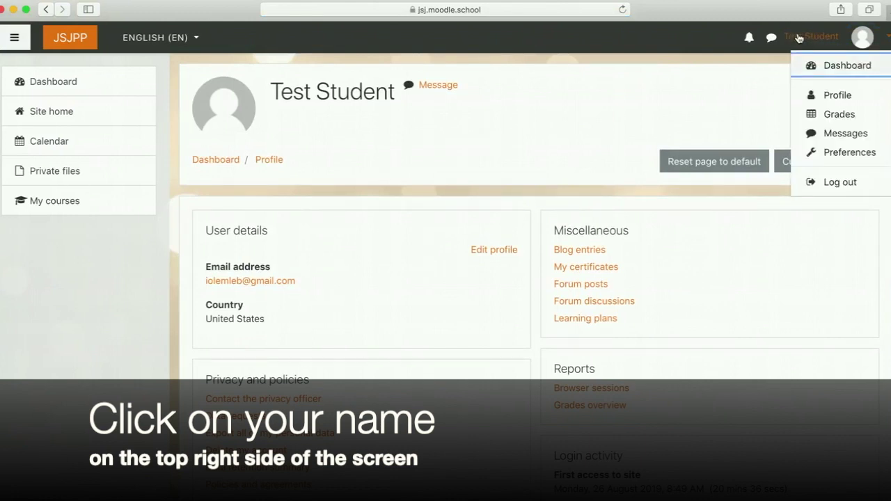
{"action": "left_click", "coordinate": [828, 135]}
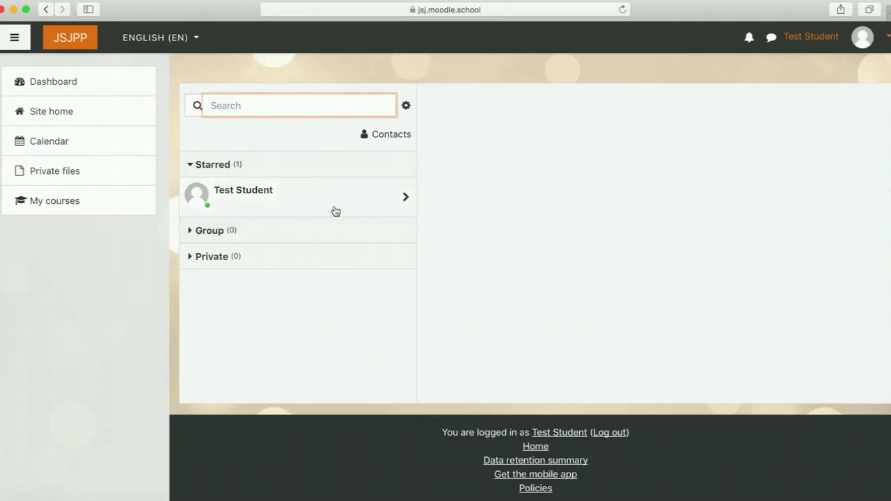
{"action": "left_click", "coordinate": [295, 205]}
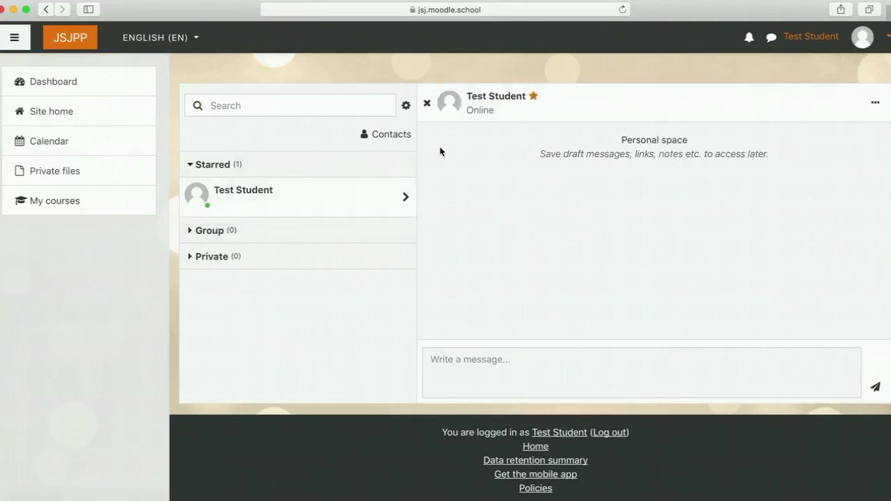
{"action": "left_click", "coordinate": [437, 369]}
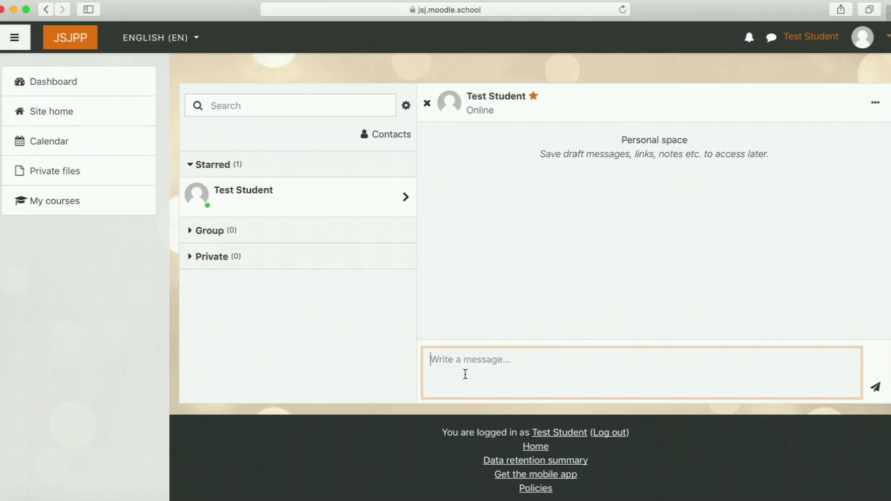
{"action": "type", "text": "Hello, everybody"}
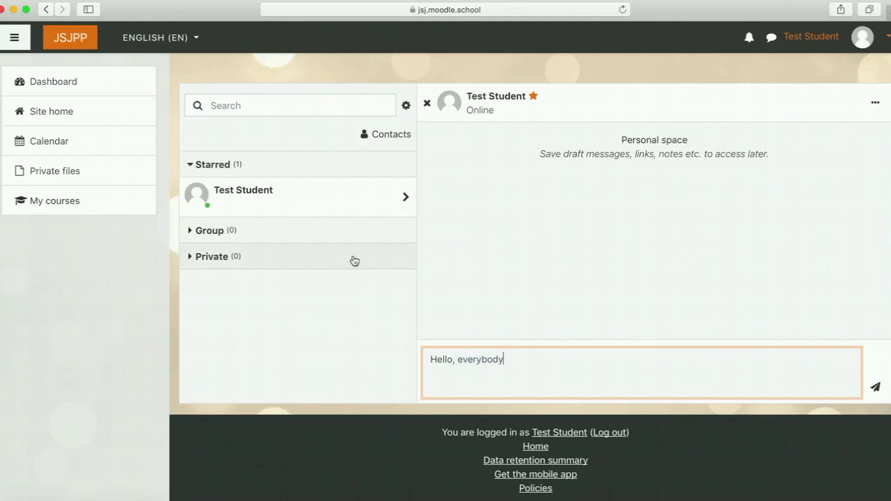
- Check the Private and Group conversation sections, and send the drafted "Hello, everybody" message in the personal space
{"action": "left_click", "coordinate": [236, 231]}
{"action": "left_click", "coordinate": [209, 265]}
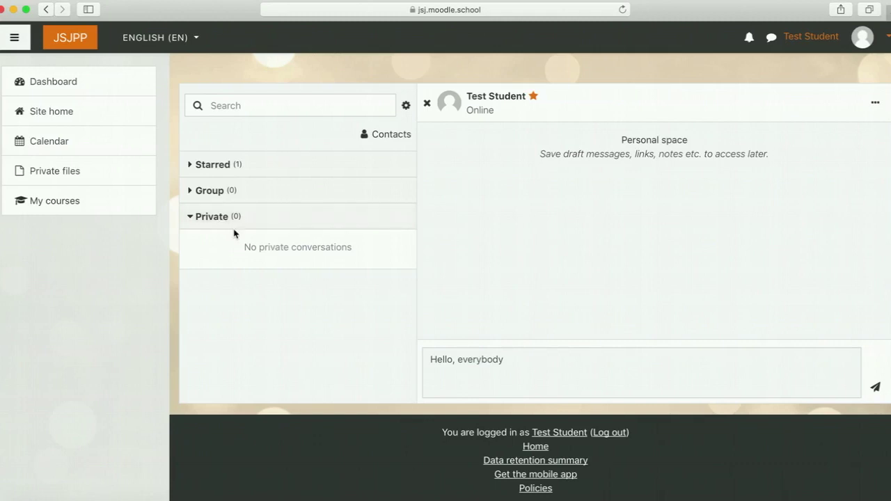
{"action": "left_click", "coordinate": [223, 192]}
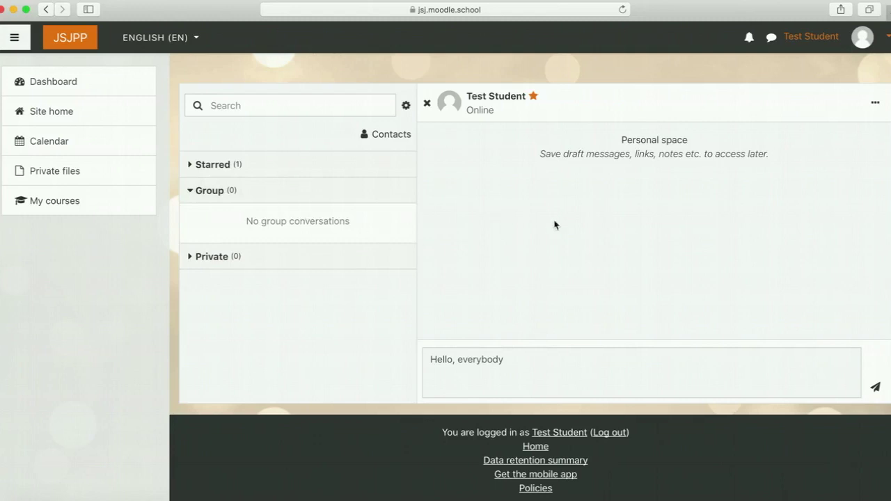
{"action": "left_click", "coordinate": [875, 387]}
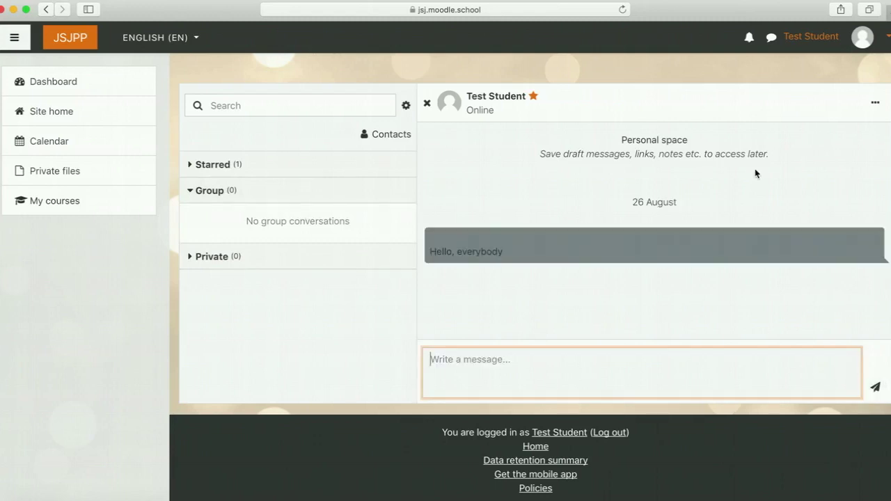
- Open the account preferences and review the message preferences for privacy, email notifications and sending with enter
{"action": "left_click", "coordinate": [801, 40]}
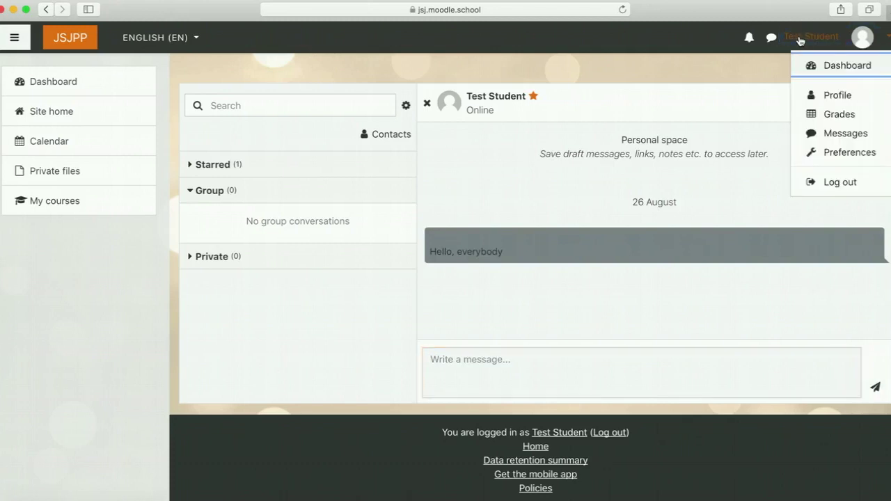
{"action": "left_click", "coordinate": [830, 154]}
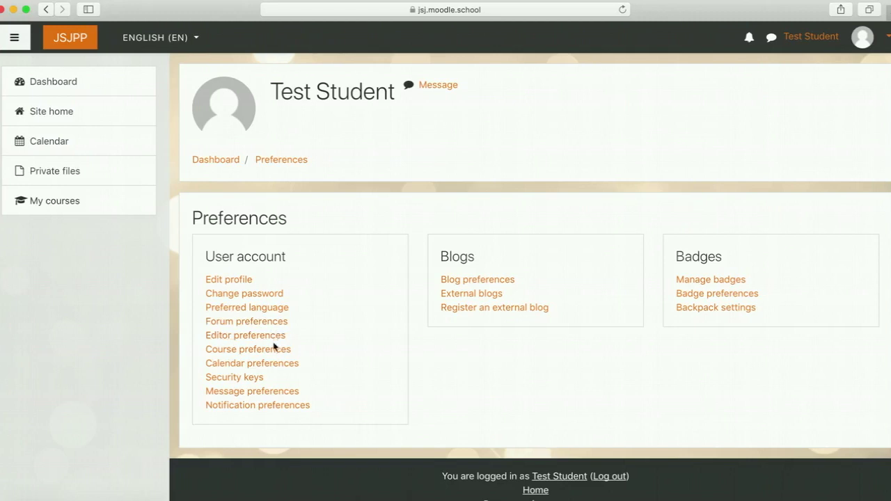
{"action": "left_click", "coordinate": [262, 392]}
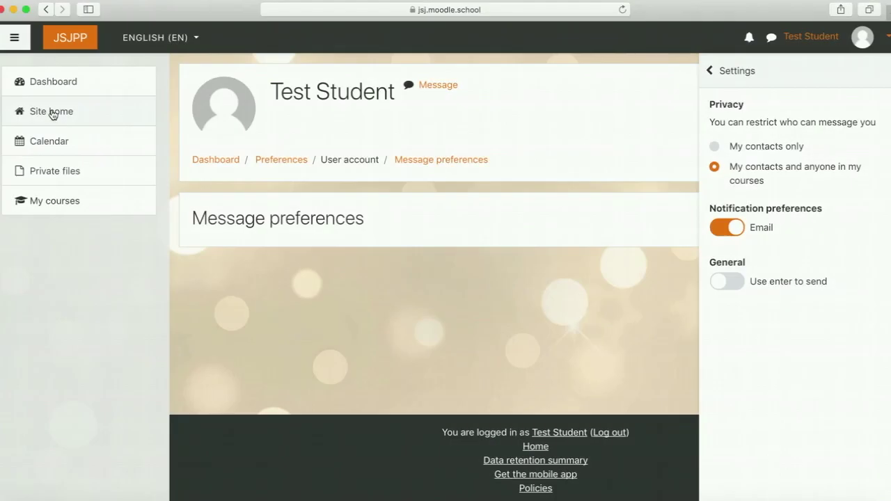
- Open the Dashboard and go through the whole user tour, from the Timeline block to the display options, and end it
{"action": "left_click", "coordinate": [49, 84]}
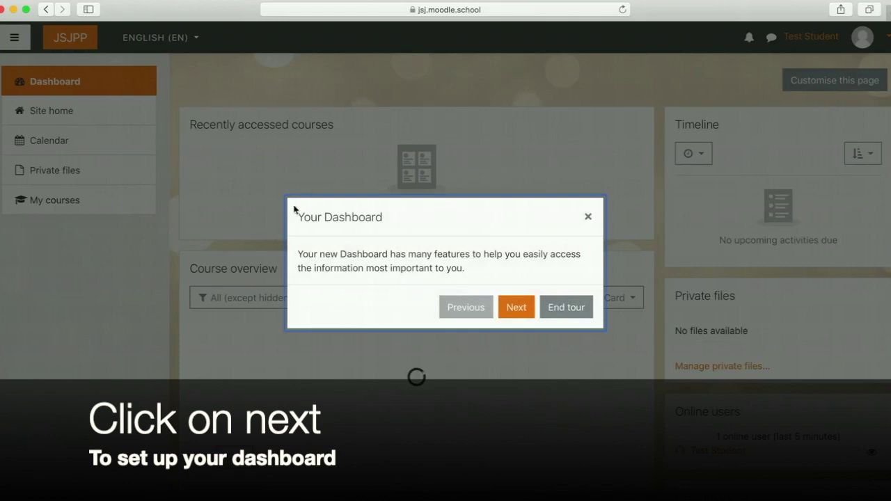
{"action": "left_click", "coordinate": [515, 307]}
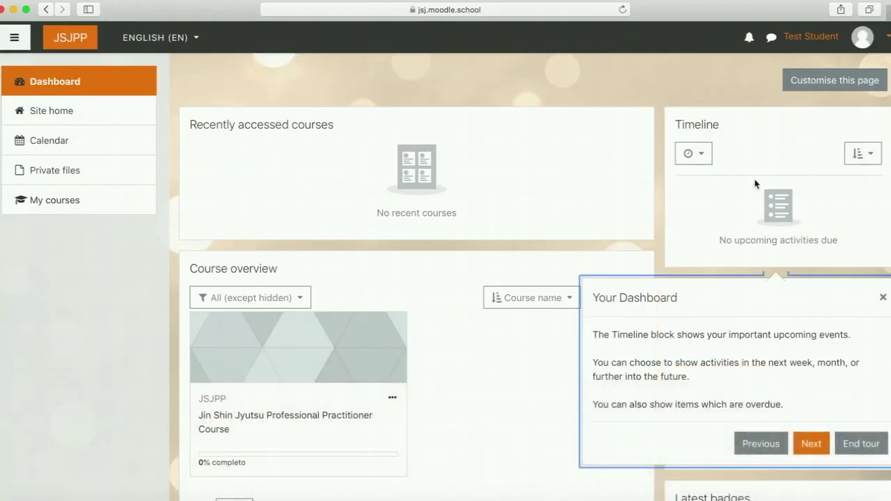
{"action": "scroll", "coordinate": [745, 362], "scroll_direction": "down", "scroll_amount": 2}
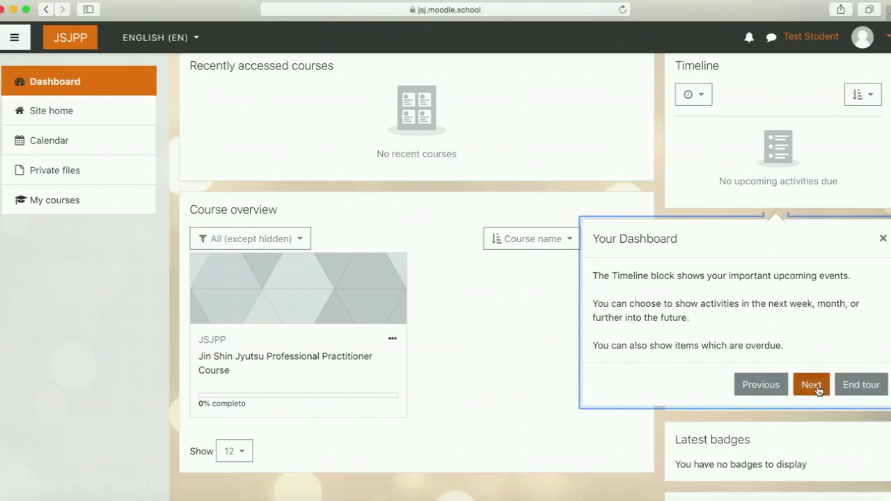
{"action": "left_click", "coordinate": [813, 385]}
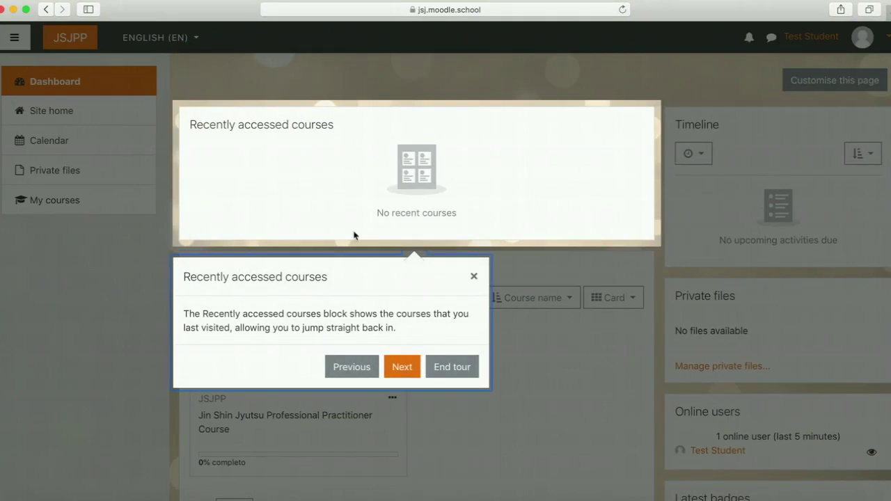
{"action": "left_click", "coordinate": [403, 371]}
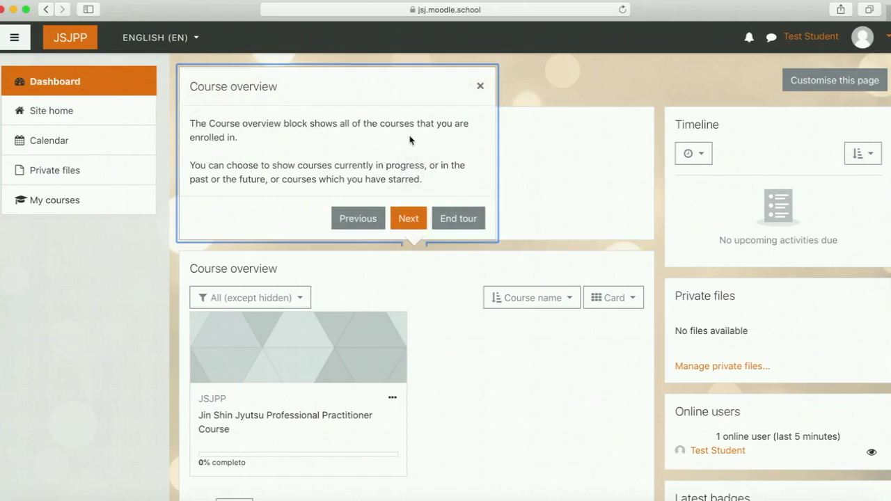
{"action": "left_click", "coordinate": [414, 216]}
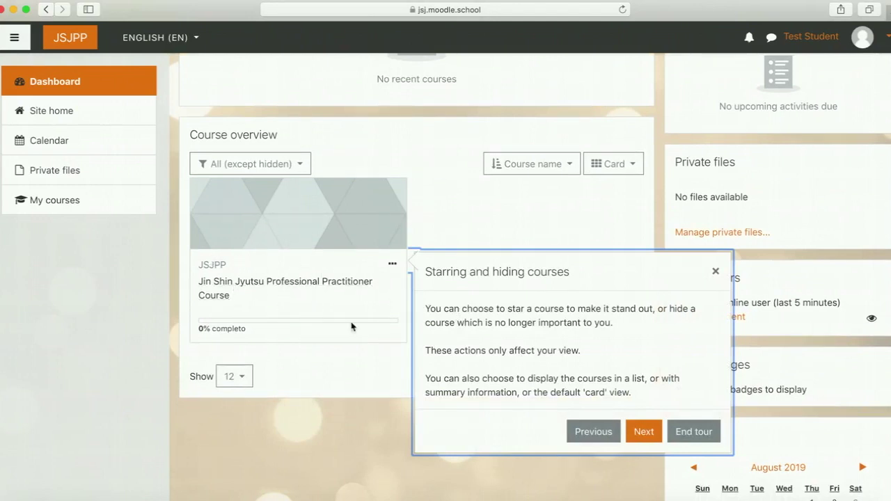
{"action": "left_click", "coordinate": [647, 432]}
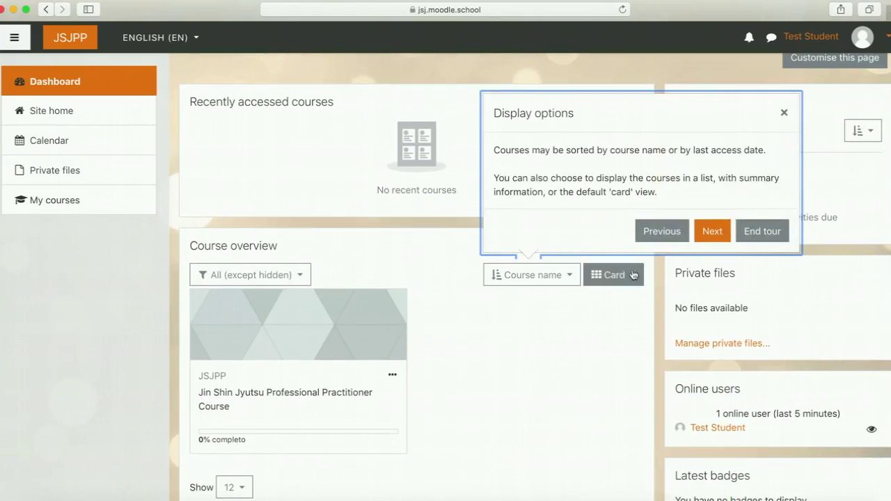
{"action": "left_click", "coordinate": [712, 231]}
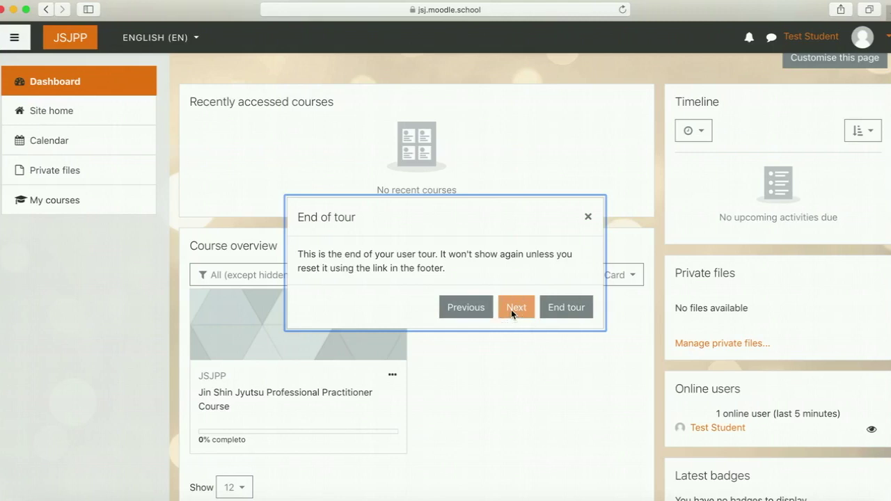
{"action": "left_click", "coordinate": [567, 307]}
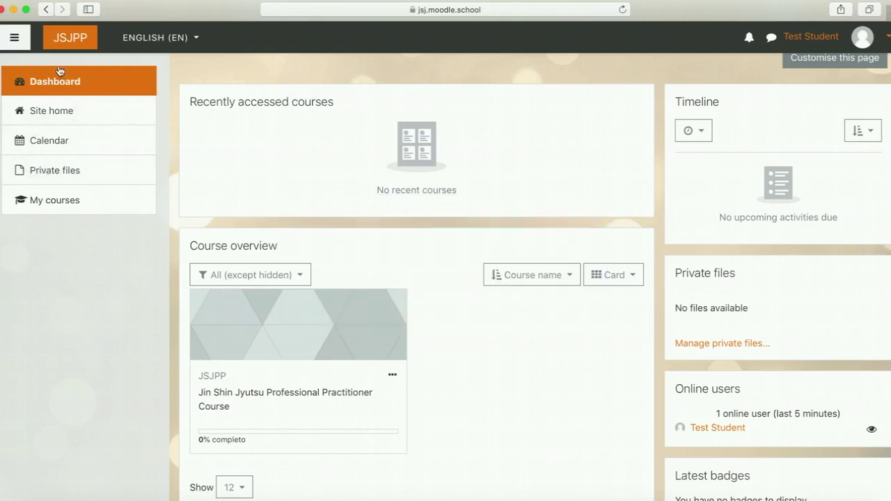
- Open the Jin Shin Jyutsu Professional Practitioner Course from the Dashboard and show its participants
{"action": "left_click", "coordinate": [70, 91]}
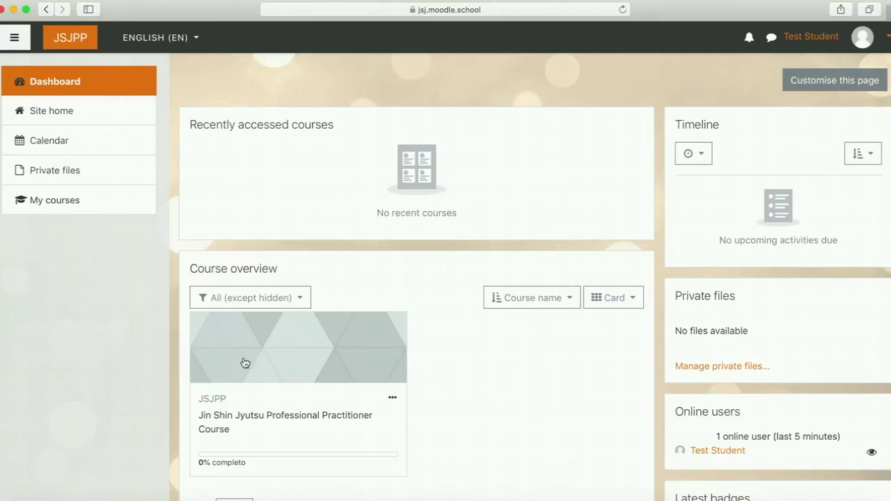
{"action": "left_click", "coordinate": [244, 362]}
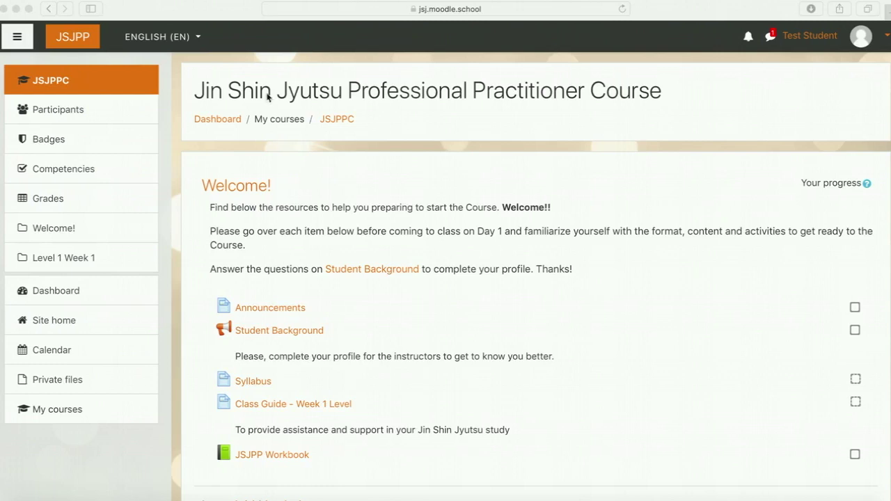
{"action": "left_click", "coordinate": [52, 112]}
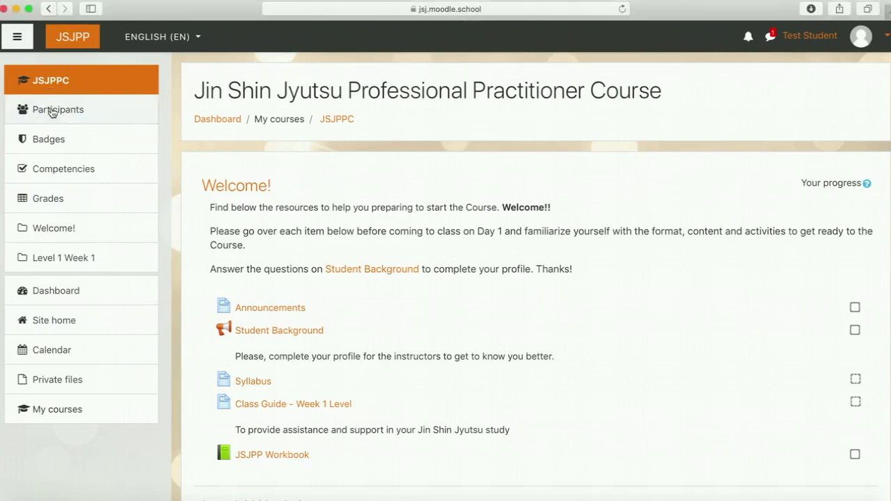
{"action": "left_click", "coordinate": [52, 111]}
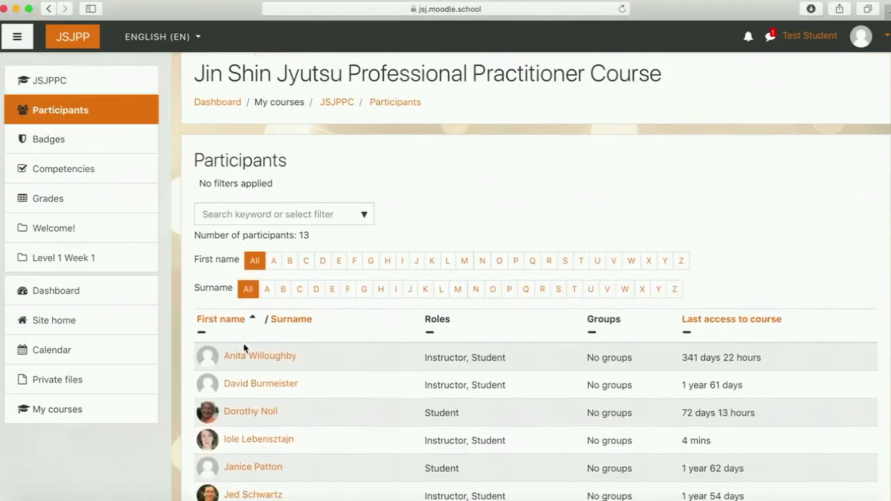
- Look through the participants list, open the profile of the fourth listed participant and review the biography and user details
{"action": "scroll", "coordinate": [244, 348], "scroll_direction": "down", "scroll_amount": 2}
{"action": "scroll", "coordinate": [243, 348], "scroll_direction": "down", "scroll_amount": 5}
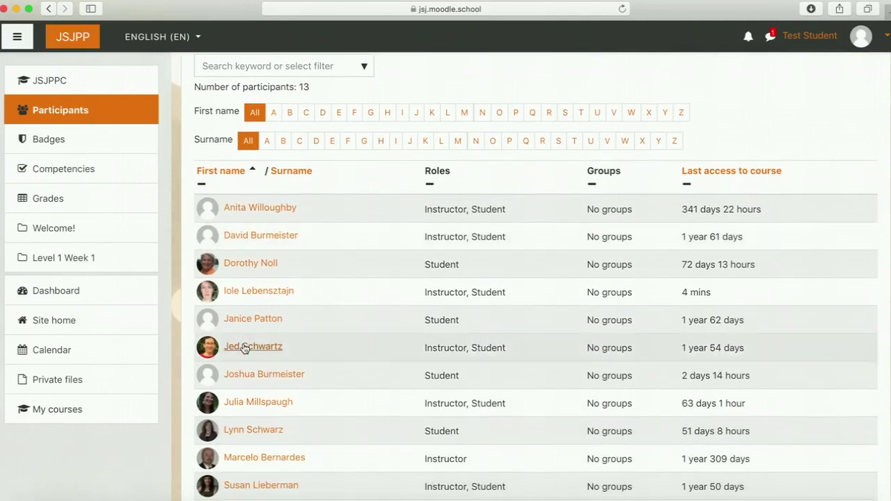
{"action": "scroll", "coordinate": [244, 348], "scroll_direction": "down", "scroll_amount": 2}
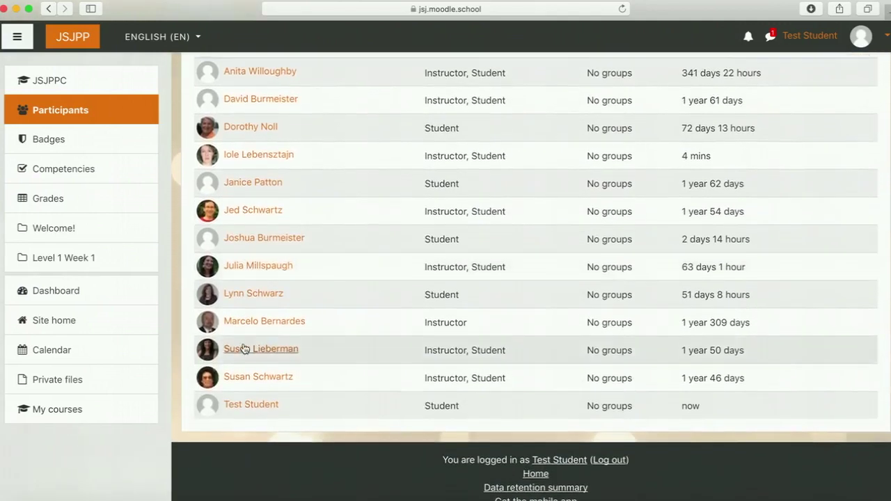
{"action": "scroll", "coordinate": [243, 348], "scroll_direction": "up", "scroll_amount": 1}
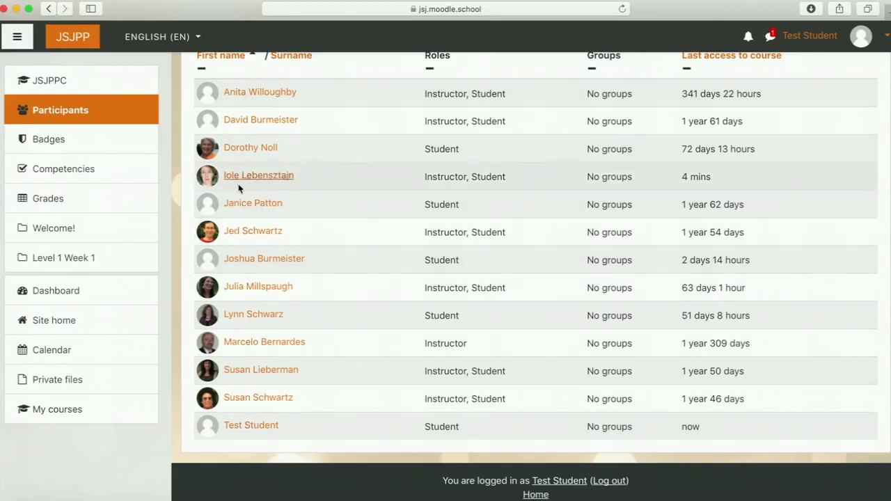
{"action": "scroll", "coordinate": [237, 179], "scroll_direction": "down", "scroll_amount": 2}
{"action": "left_click", "coordinate": [241, 123]}
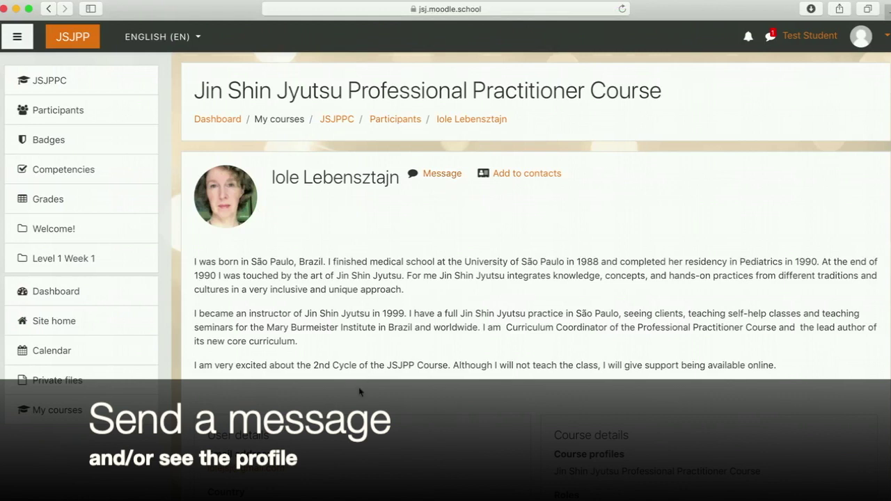
{"action": "scroll", "coordinate": [362, 392], "scroll_direction": "down", "scroll_amount": 5}
{"action": "scroll", "coordinate": [360, 392], "scroll_direction": "up", "scroll_amount": 4}
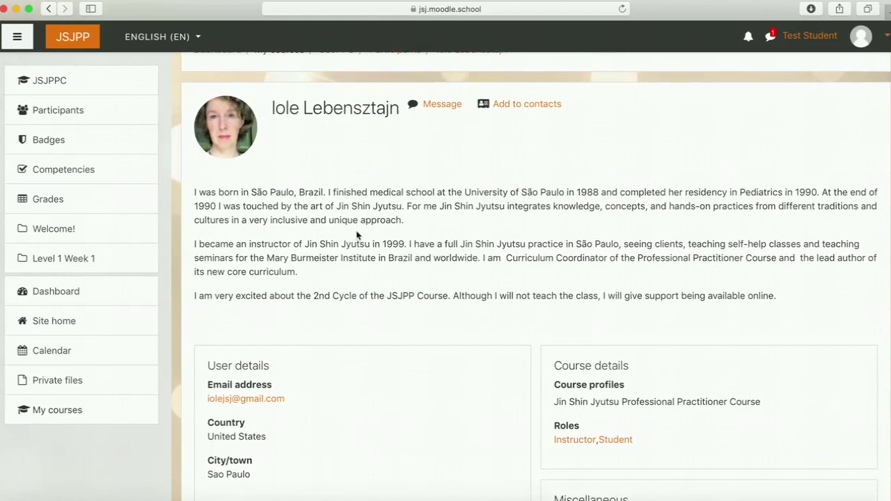
- Open the conversation with this instructor from the profile and send the reply "Thank you!"
{"action": "left_click", "coordinate": [437, 106]}
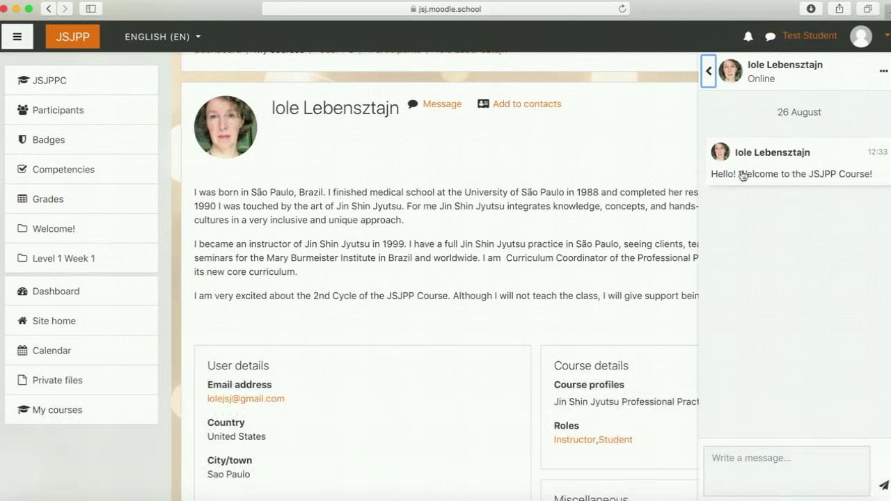
{"action": "type", "text": "Thank you!"}
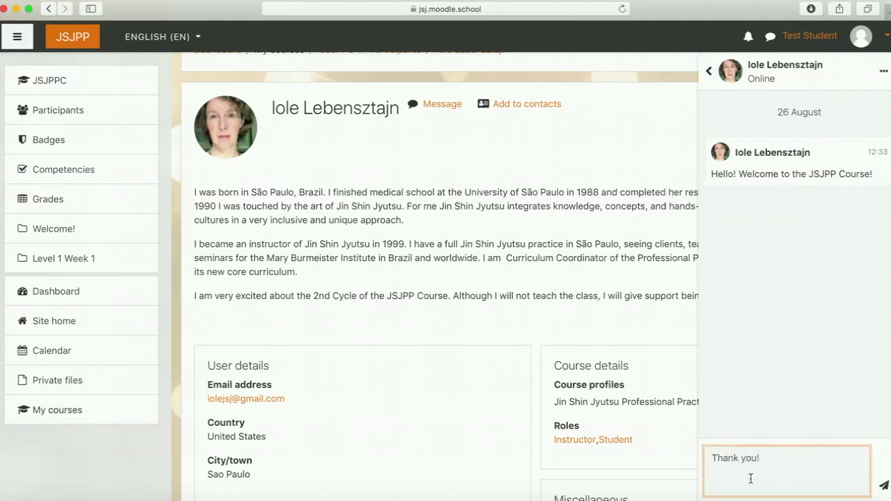
{"action": "left_click", "coordinate": [883, 485]}
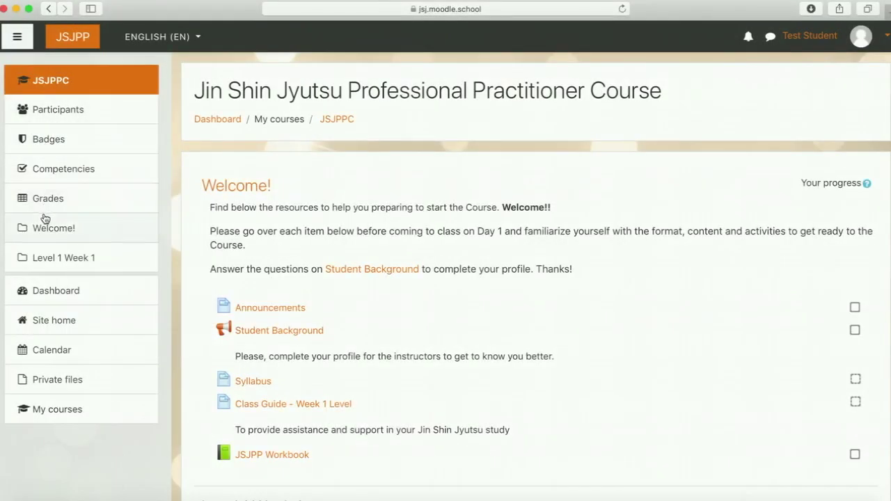
- Open the course calendar at September 2019 and view the details of the course event on the 13th
{"action": "left_click", "coordinate": [43, 350]}
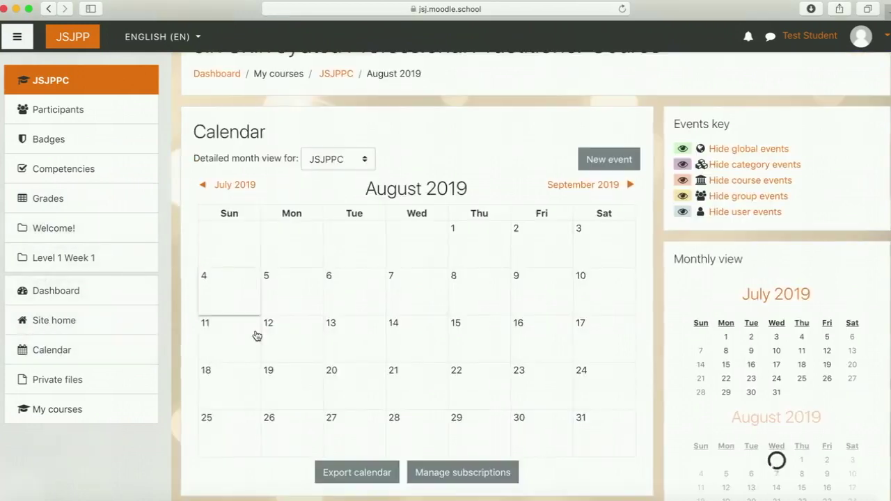
{"action": "scroll", "coordinate": [647, 121], "scroll_direction": "down", "scroll_amount": 1}
{"action": "left_click", "coordinate": [631, 136]}
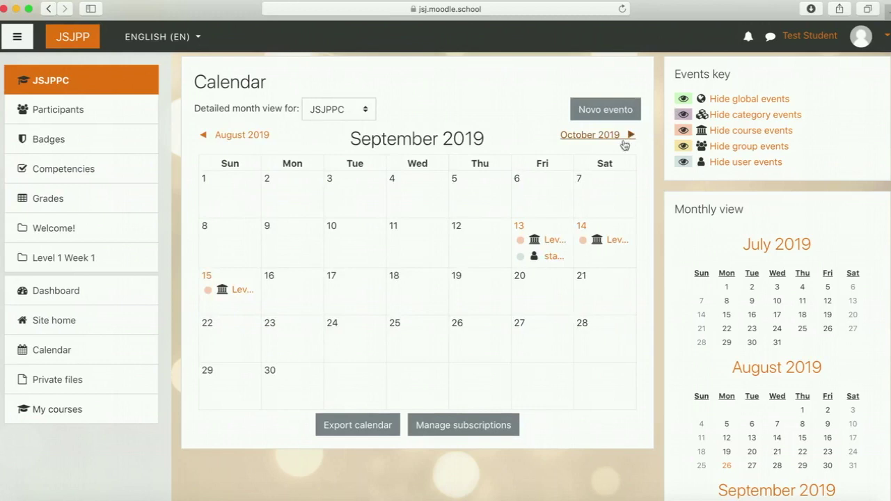
{"action": "left_click", "coordinate": [537, 242]}
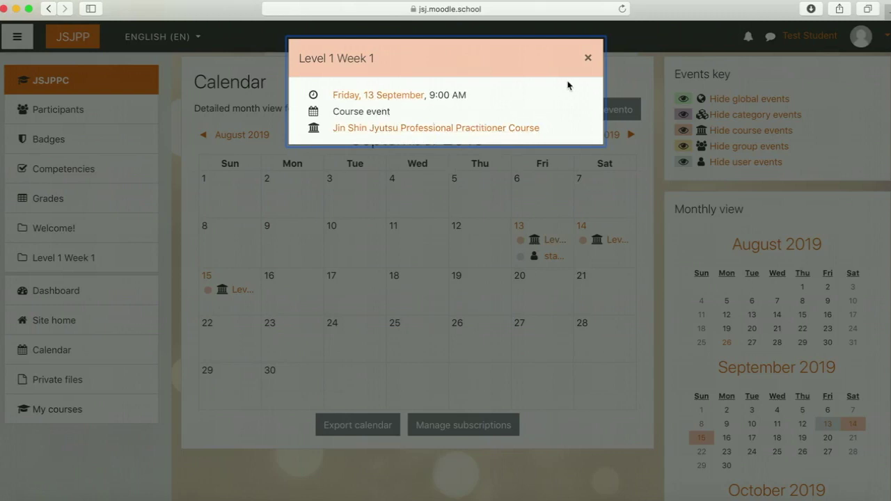
{"action": "left_click", "coordinate": [588, 58]}
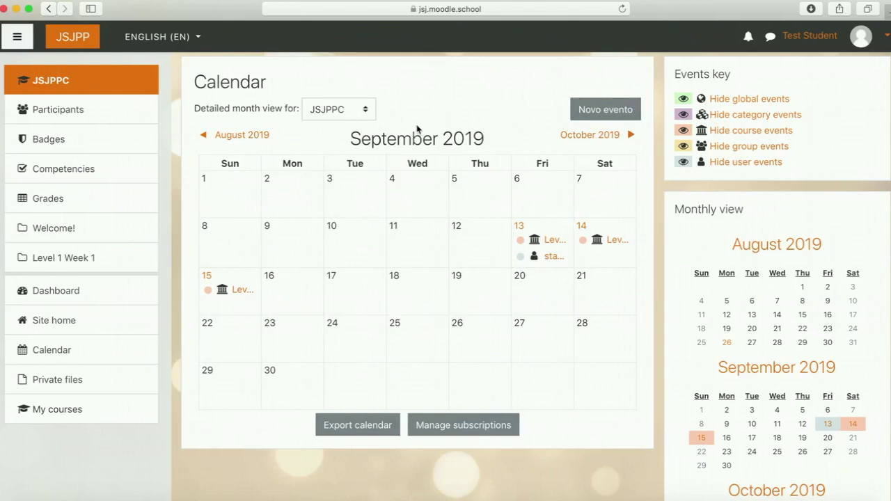
- Start a new calendar event with the title "finish the assignment"
{"action": "left_click", "coordinate": [601, 109]}
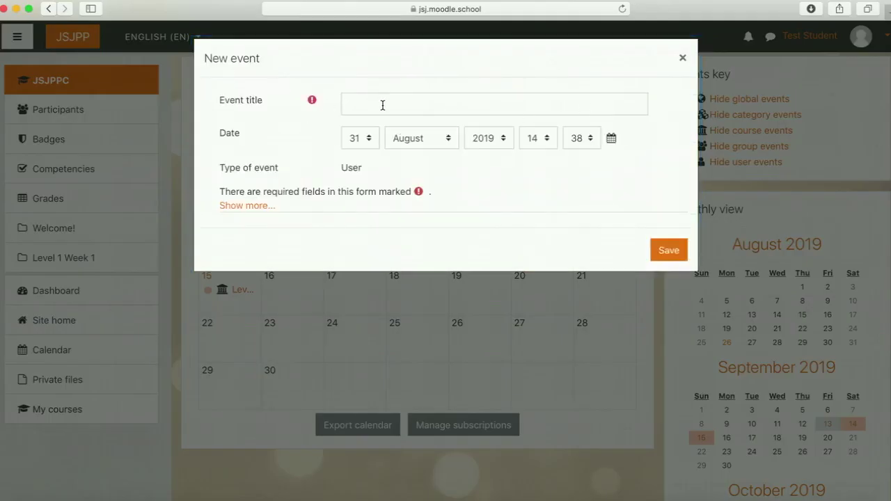
{"action": "left_click", "coordinate": [382, 105]}
{"action": "type", "text": "finish the assignme"}
{"action": "key", "text": "BackSpace"}
{"action": "key", "text": "BackSpace"}
{"action": "type", "text": "nment"}
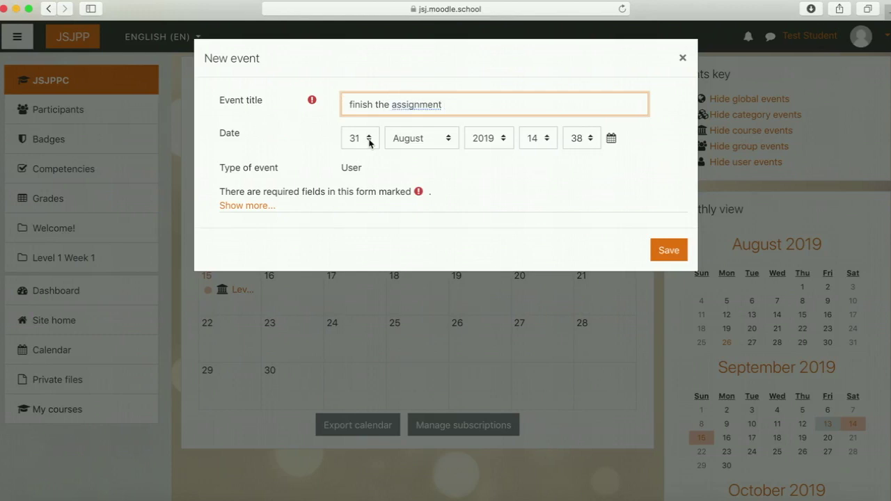
- Set the date of the new calendar event to 27 September 2019 and save the event
{"action": "left_click", "coordinate": [449, 142]}
{"action": "left_click", "coordinate": [430, 156]}
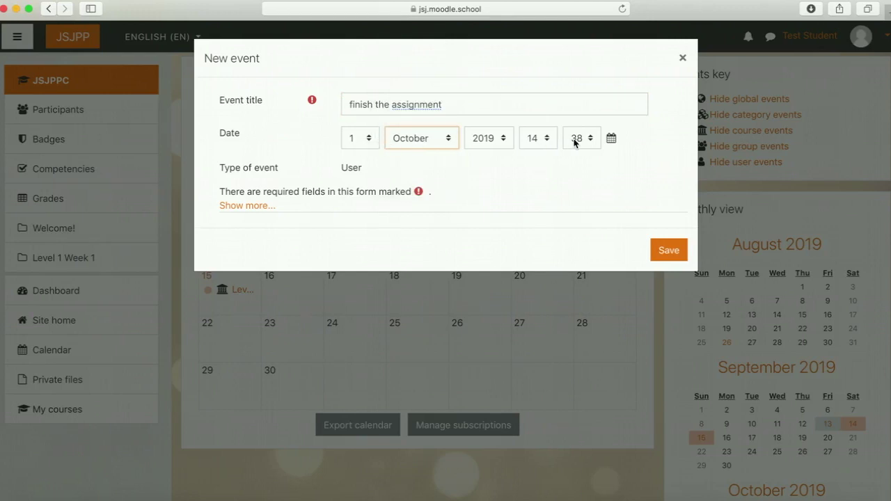
{"action": "left_click", "coordinate": [450, 142]}
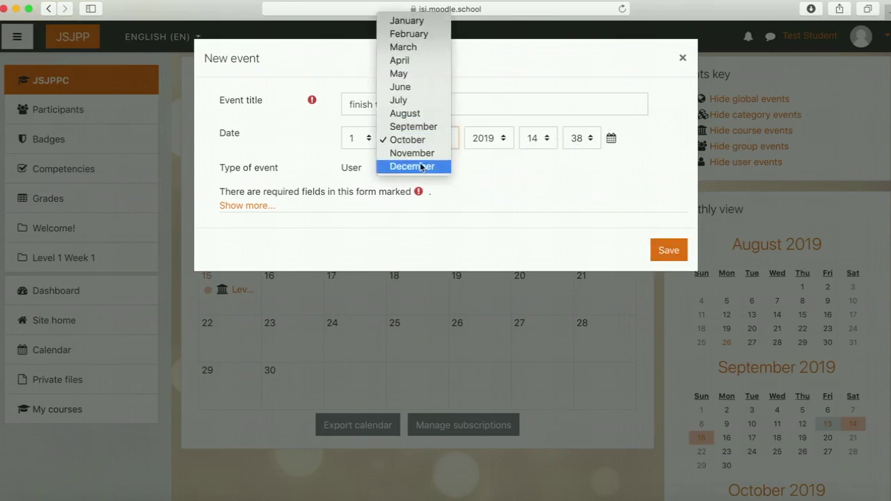
{"action": "left_click", "coordinate": [421, 130]}
{"action": "left_click", "coordinate": [369, 141]}
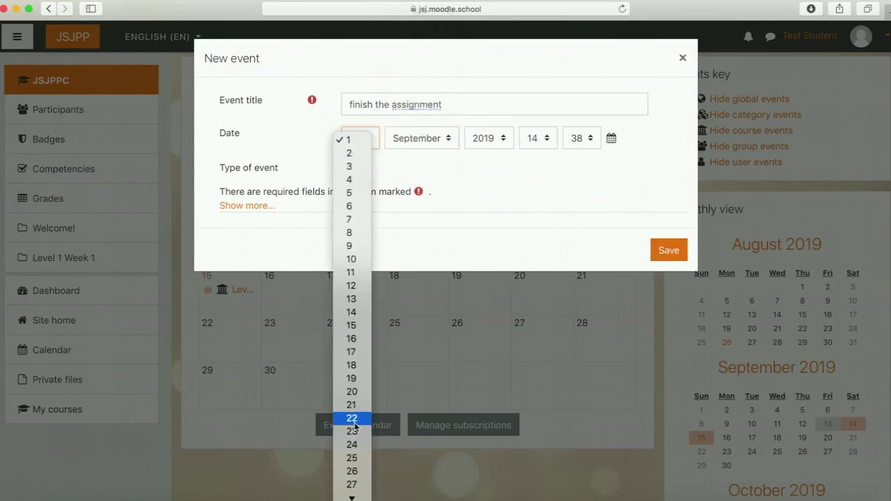
{"action": "left_click", "coordinate": [352, 481]}
{"action": "left_click", "coordinate": [672, 256]}
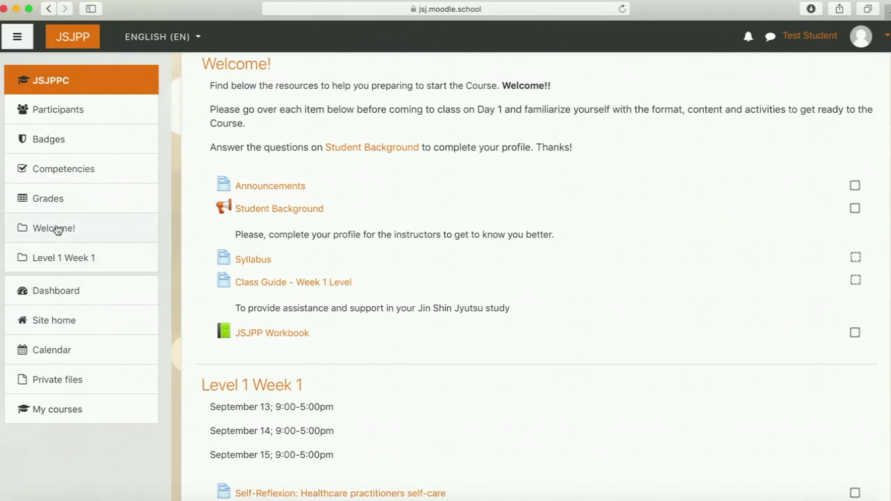
- Open the Announcements page of the Welcome section and read through the class information and driving instructions
{"action": "scroll", "coordinate": [312, 160], "scroll_direction": "up", "scroll_amount": 3}
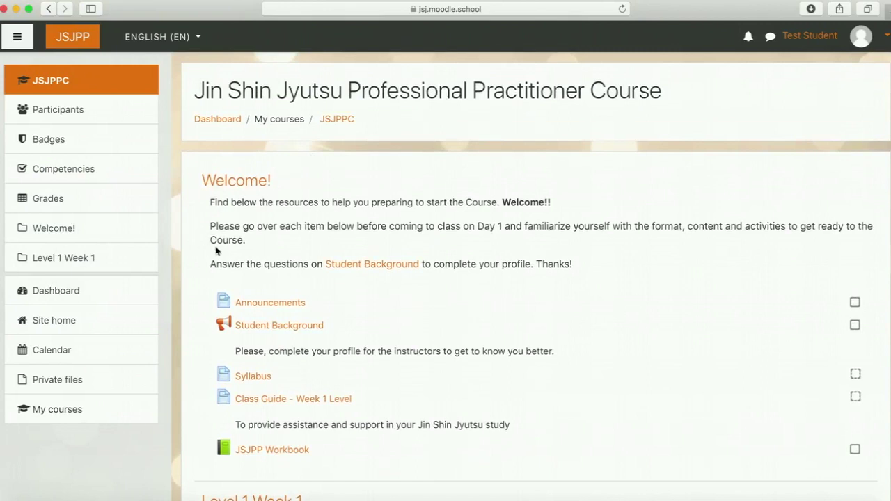
{"action": "left_click", "coordinate": [255, 302]}
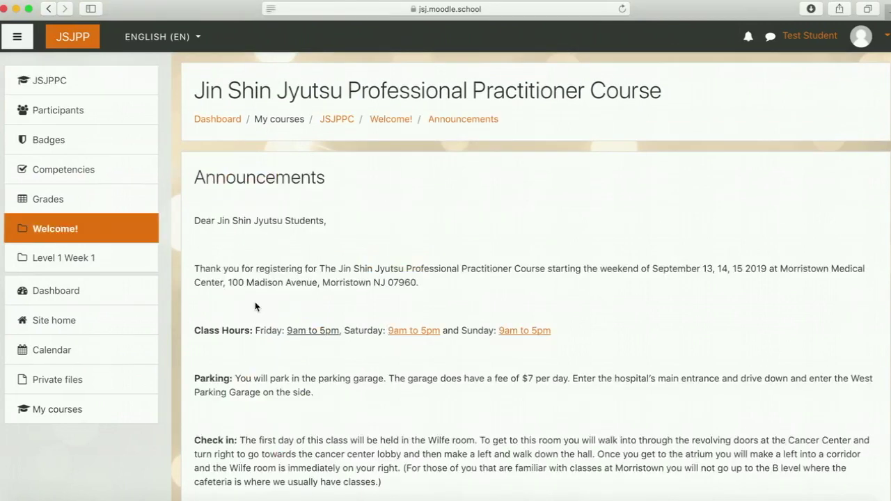
{"action": "scroll", "coordinate": [255, 307], "scroll_direction": "down", "scroll_amount": 5}
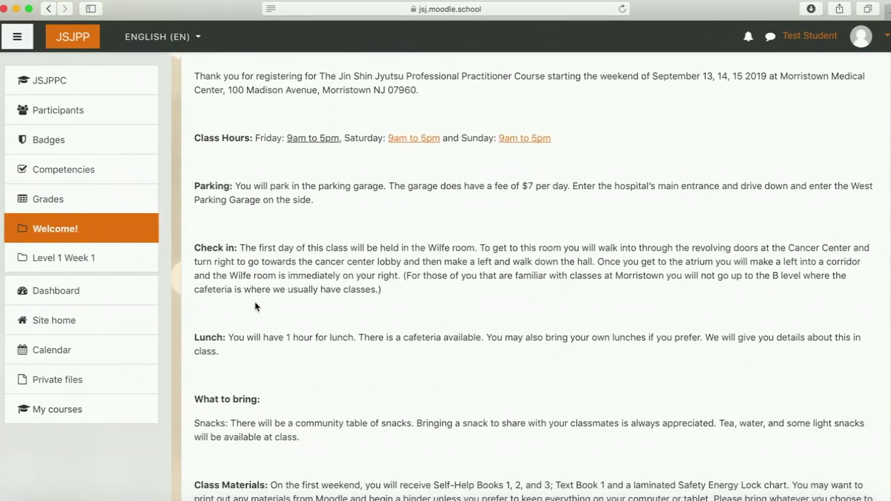
{"action": "scroll", "coordinate": [255, 307], "scroll_direction": "down", "scroll_amount": 2}
{"action": "scroll", "coordinate": [255, 306], "scroll_direction": "down", "scroll_amount": 10}
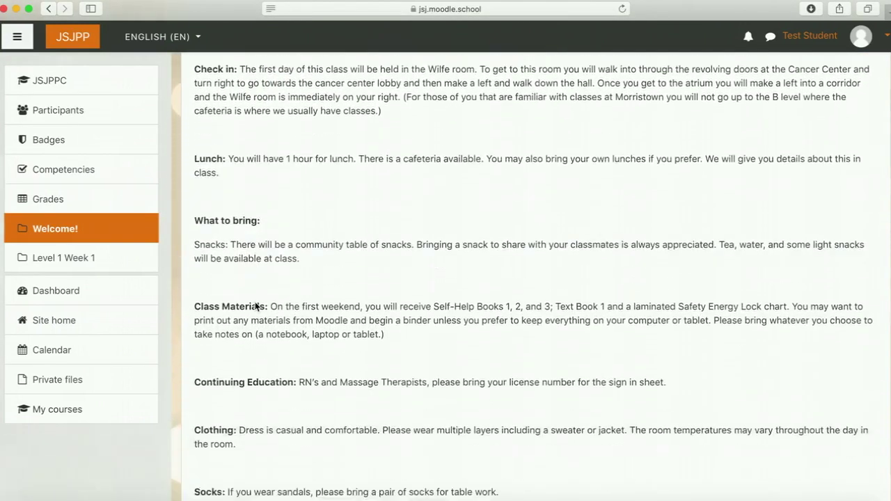
{"action": "scroll", "coordinate": [254, 306], "scroll_direction": "down", "scroll_amount": 7}
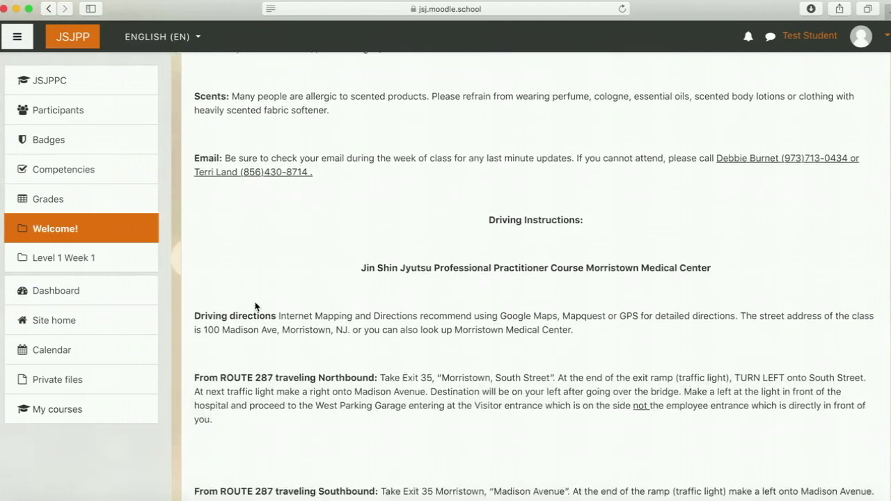
{"action": "scroll", "coordinate": [255, 306], "scroll_direction": "up", "scroll_amount": 20}
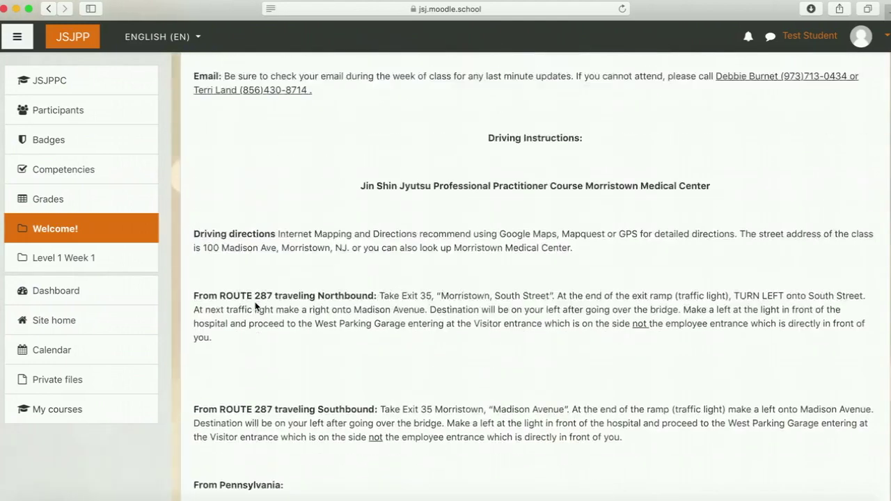
{"action": "scroll", "coordinate": [255, 306], "scroll_direction": "up", "scroll_amount": 2}
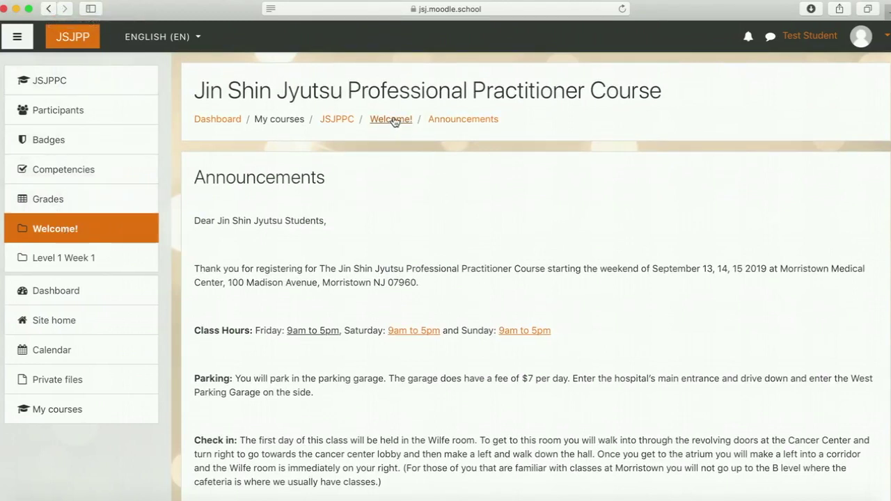
- Return to the Welcome section, open the Student Background questions for answering and look over the first ones
{"action": "left_click", "coordinate": [59, 229]}
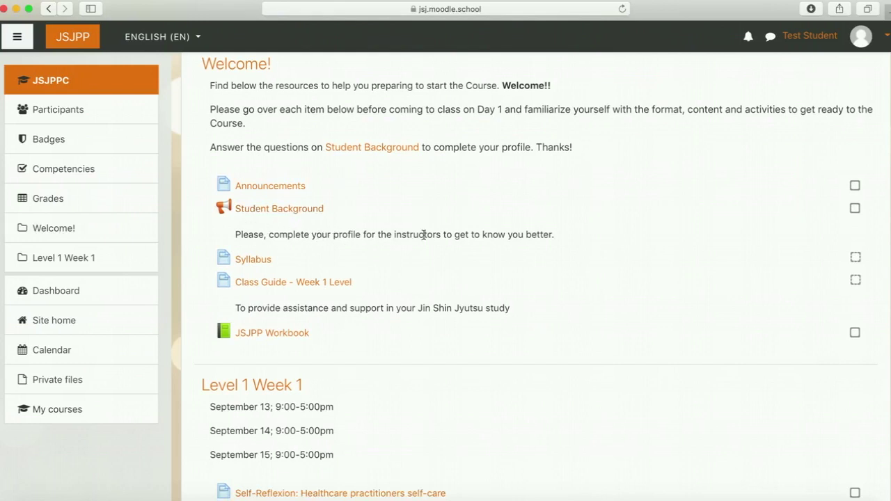
{"action": "left_click", "coordinate": [293, 211]}
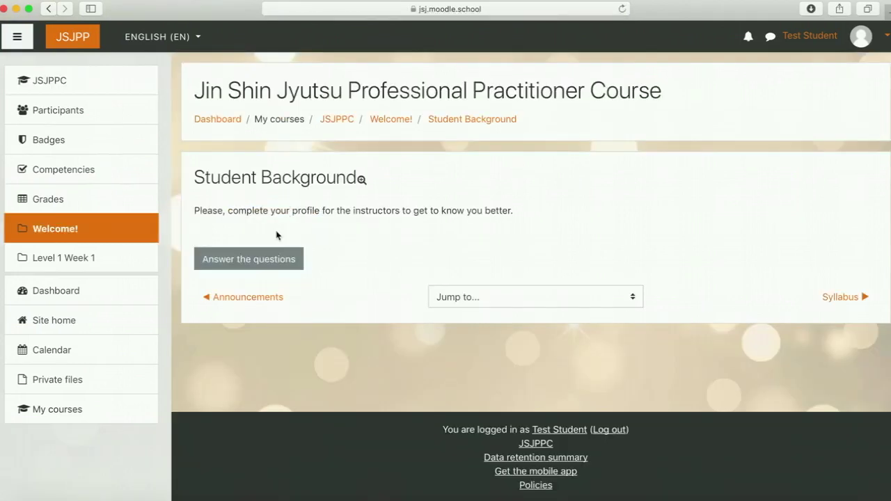
{"action": "left_click", "coordinate": [243, 261]}
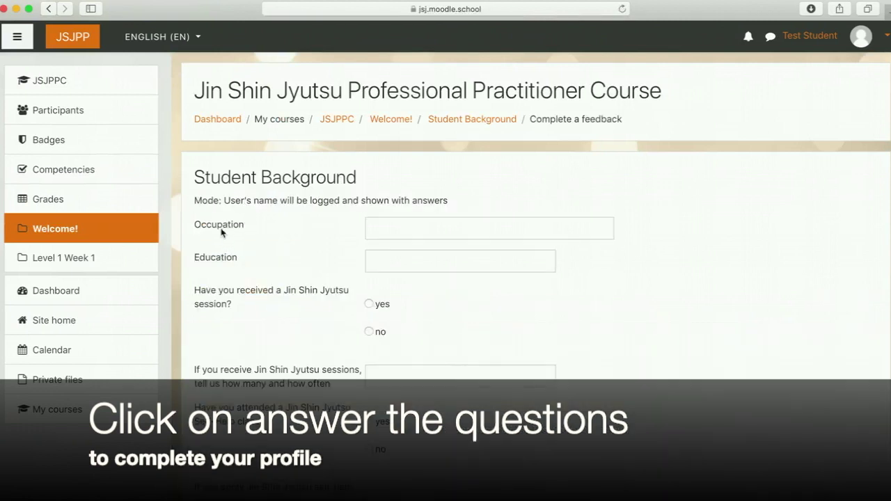
{"action": "left_click", "coordinate": [374, 263]}
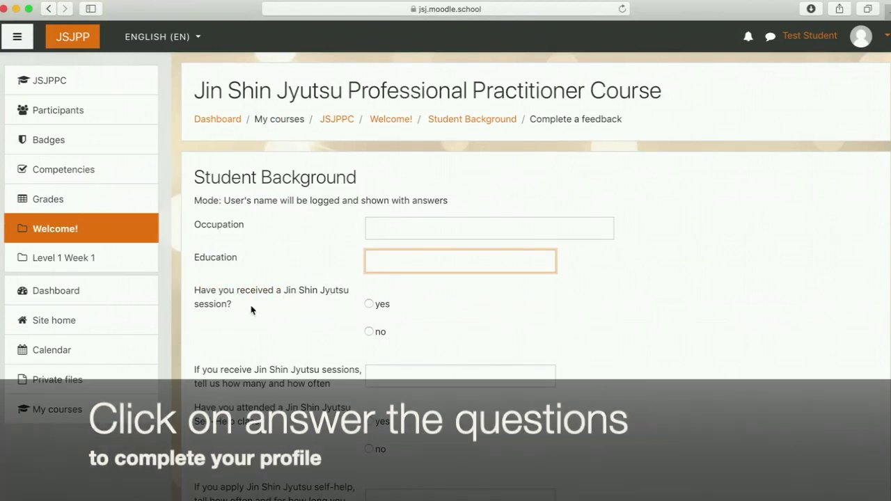
{"action": "scroll", "coordinate": [254, 381], "scroll_direction": "down", "scroll_amount": 4}
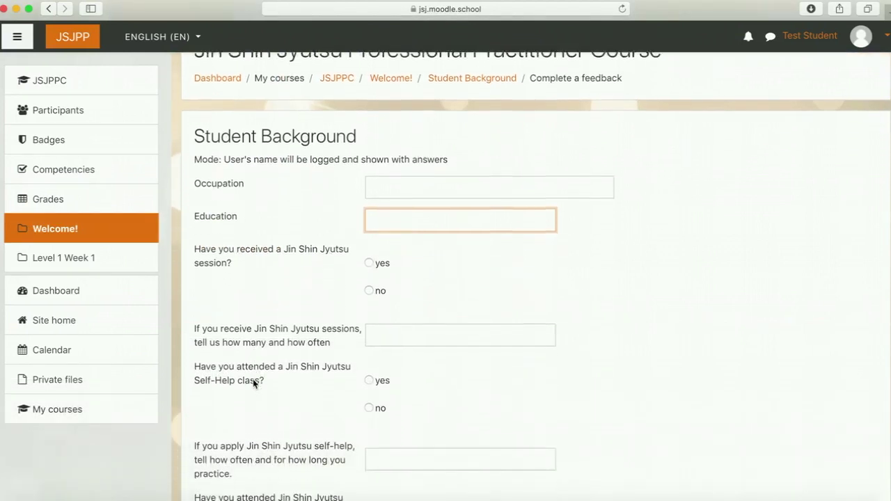
{"action": "scroll", "coordinate": [253, 381], "scroll_direction": "up", "scroll_amount": 4}
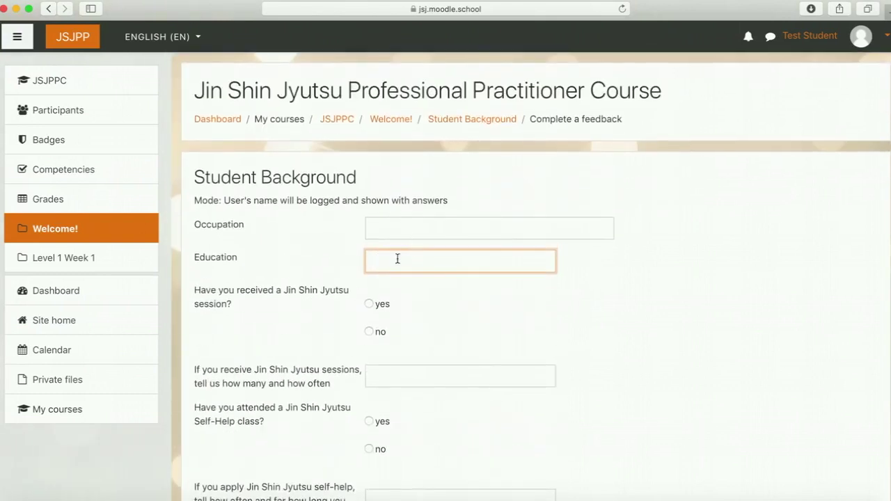
- Enter "Nurse" as the occupation in the Student Background questionnaire
{"action": "left_click", "coordinate": [376, 227]}
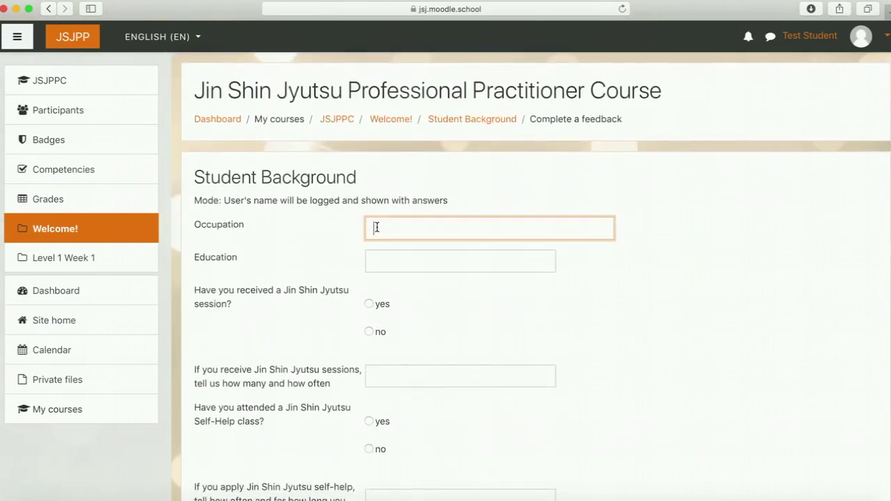
{"action": "type", "text": "Nur"}
{"action": "type", "text": "s"}
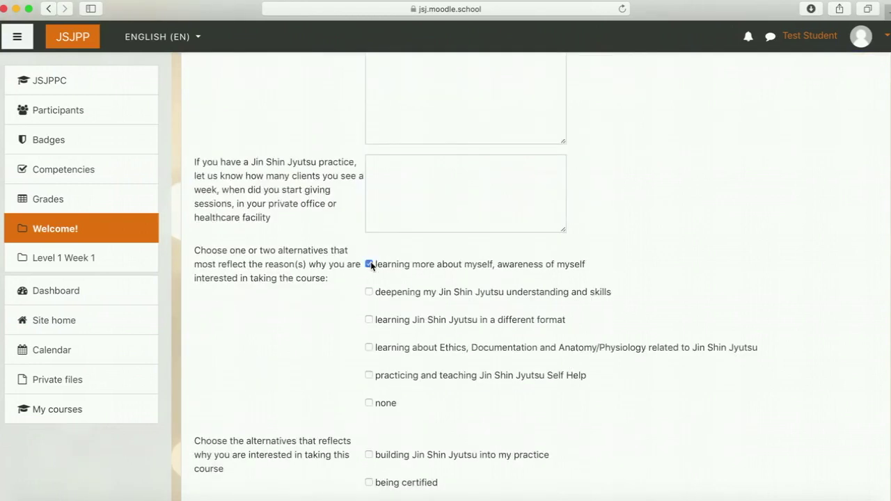
- Try the reason option "learning more about myself, awareness of myself" and try to submit the questionnaire answers
{"action": "left_click", "coordinate": [370, 265]}
{"action": "left_click", "coordinate": [383, 170]}
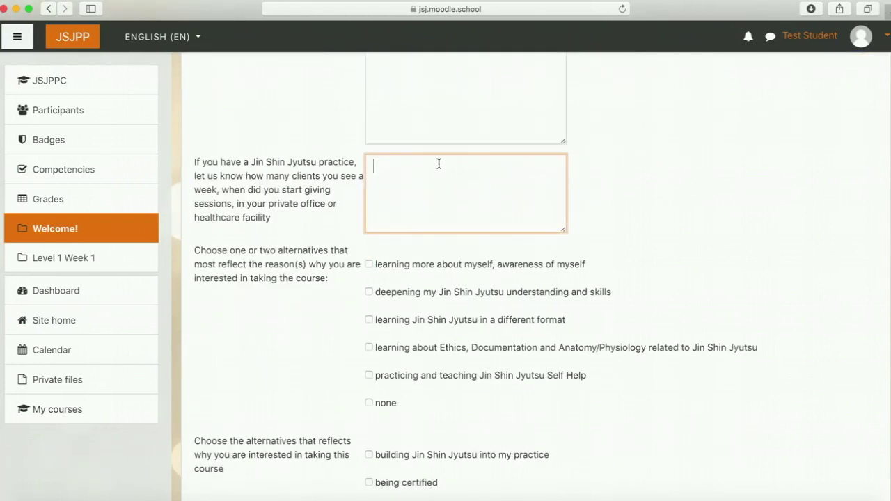
{"action": "scroll", "coordinate": [439, 163], "scroll_direction": "down", "scroll_amount": 15}
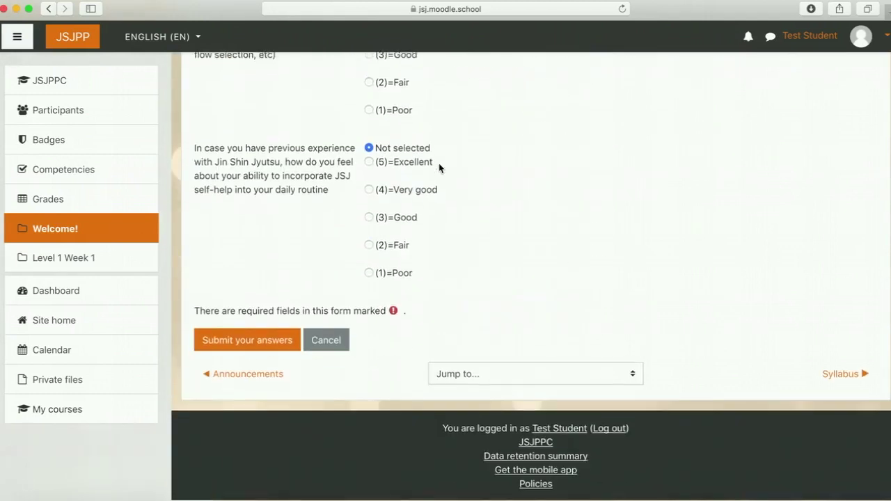
{"action": "left_click", "coordinate": [226, 342]}
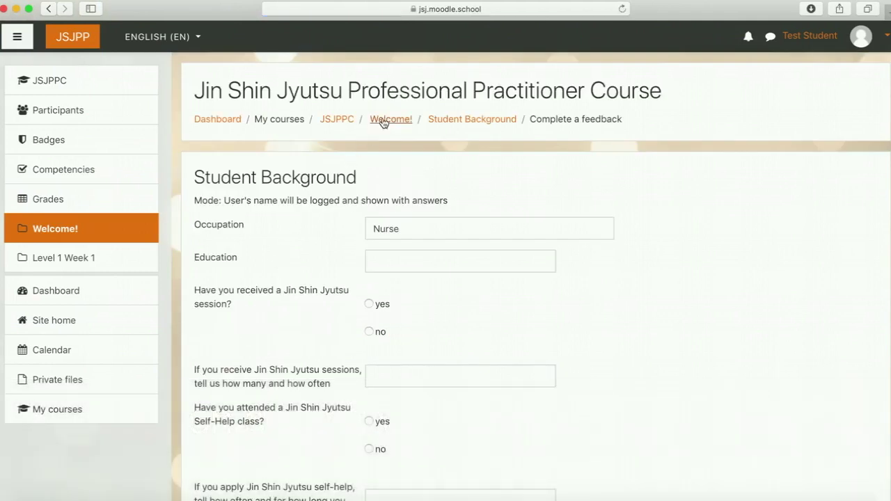
- Return to the Welcome section, open the Syllabus and read through it down to the practicum and certification requirements
{"action": "left_click", "coordinate": [77, 227]}
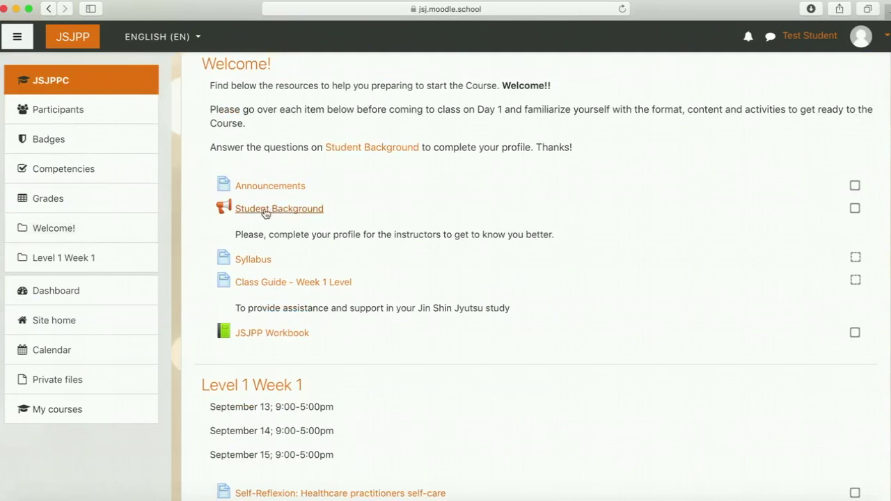
{"action": "left_click", "coordinate": [245, 262]}
{"action": "scroll", "coordinate": [268, 334], "scroll_direction": "down", "scroll_amount": 2}
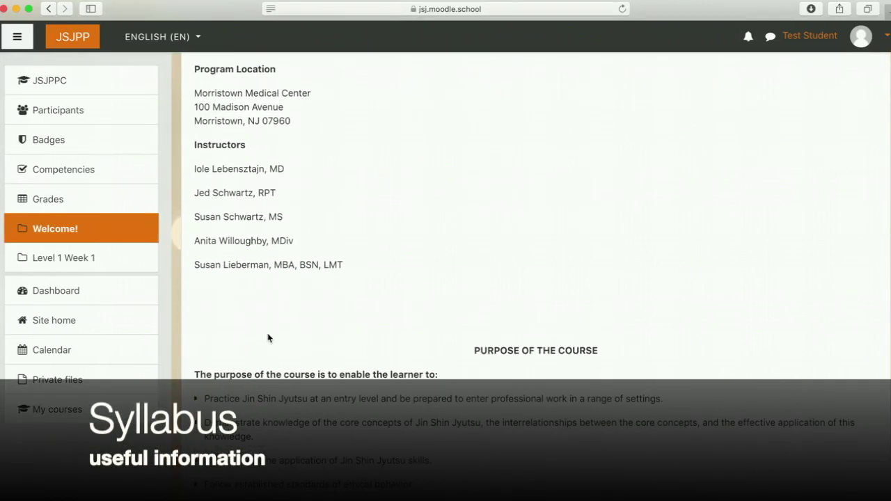
{"action": "scroll", "coordinate": [268, 338], "scroll_direction": "down", "scroll_amount": 5}
{"action": "scroll", "coordinate": [268, 334], "scroll_direction": "down", "scroll_amount": 8}
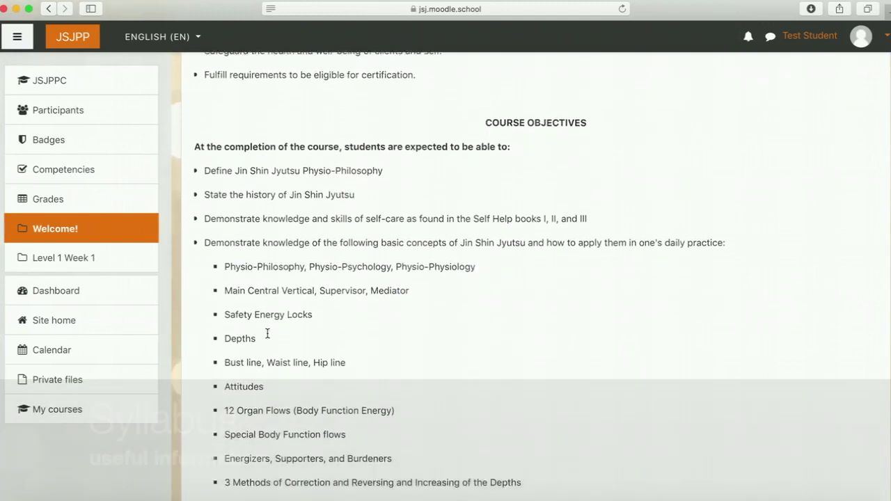
{"action": "scroll", "coordinate": [268, 334], "scroll_direction": "down", "scroll_amount": 12}
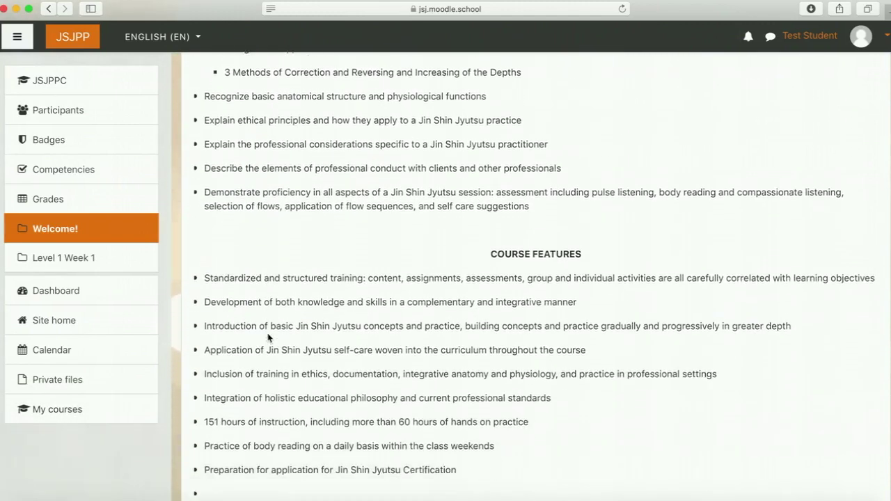
{"action": "scroll", "coordinate": [267, 338], "scroll_direction": "down", "scroll_amount": 8}
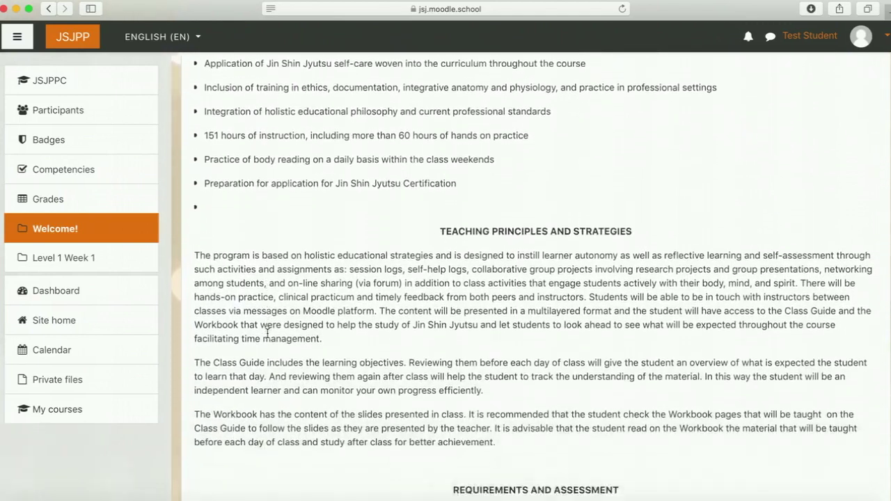
{"action": "scroll", "coordinate": [268, 334], "scroll_direction": "down", "scroll_amount": 2}
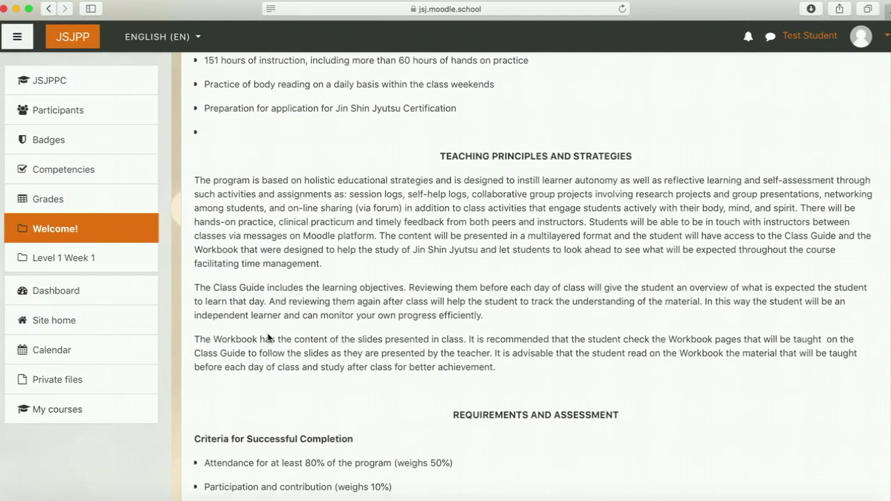
{"action": "scroll", "coordinate": [267, 338], "scroll_direction": "down", "scroll_amount": 18}
{"action": "scroll", "coordinate": [267, 337], "scroll_direction": "down", "scroll_amount": 20}
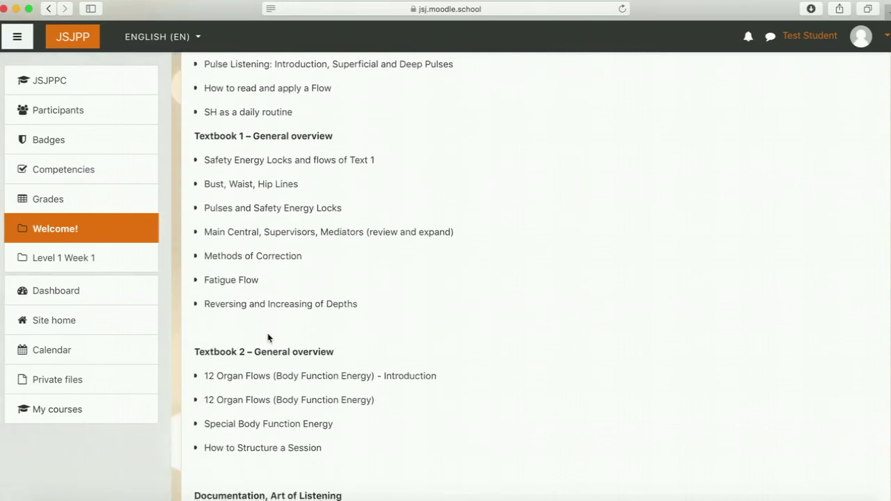
{"action": "scroll", "coordinate": [267, 338], "scroll_direction": "down", "scroll_amount": 20}
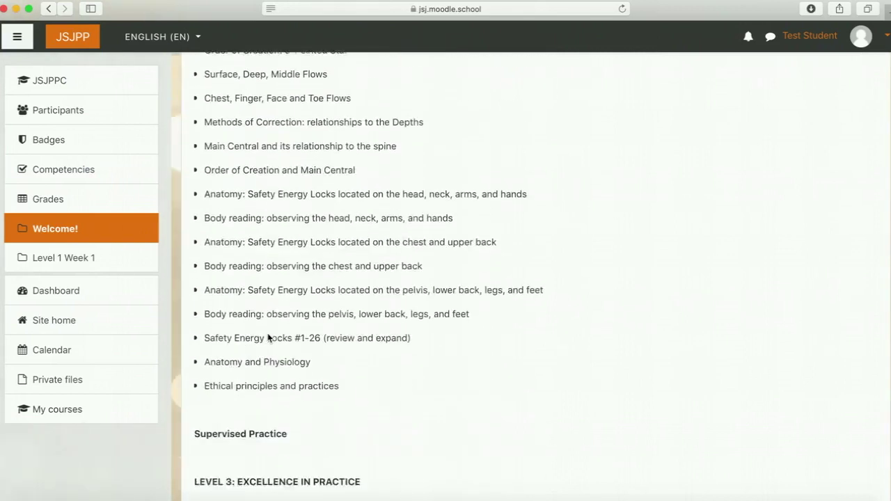
{"action": "scroll", "coordinate": [267, 334], "scroll_direction": "down", "scroll_amount": 20}
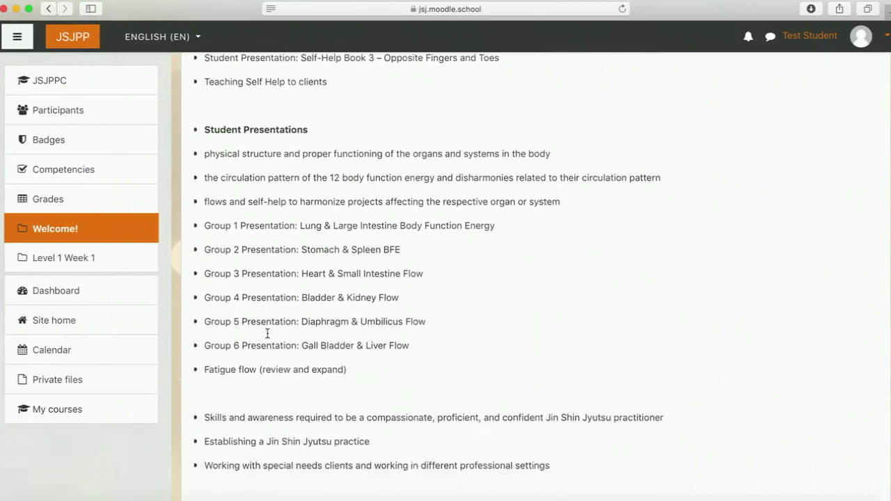
{"action": "scroll", "coordinate": [268, 334], "scroll_direction": "down", "scroll_amount": 5}
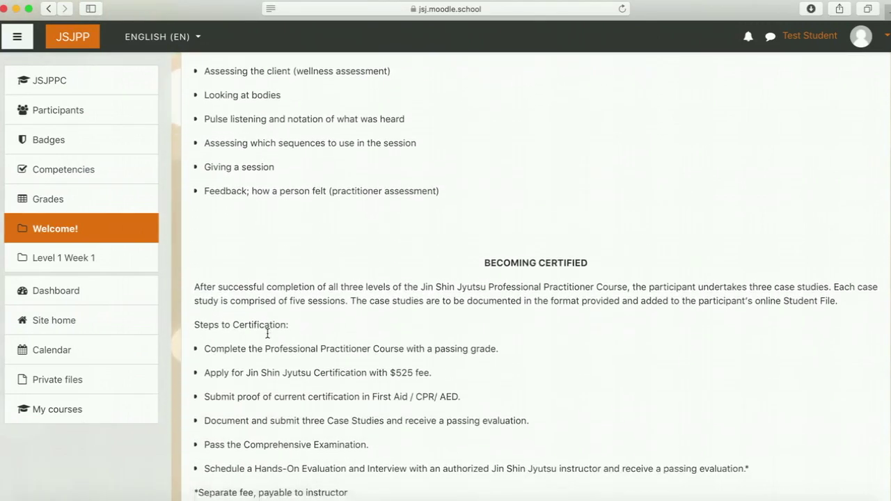
{"action": "scroll", "coordinate": [268, 337], "scroll_direction": "down", "scroll_amount": 3}
{"action": "scroll", "coordinate": [268, 336], "scroll_direction": "up", "scroll_amount": 8}
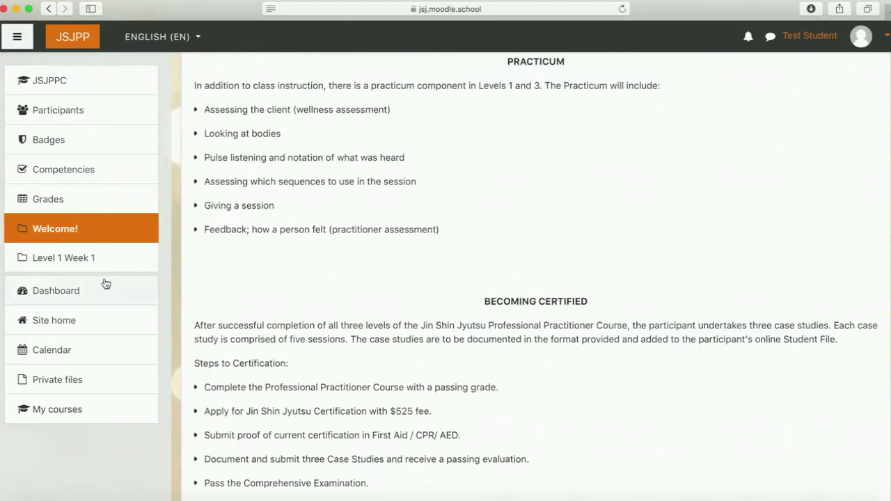
- Return to the Welcome section and open the Class Guide - Week 1 Level
{"action": "left_click", "coordinate": [82, 229]}
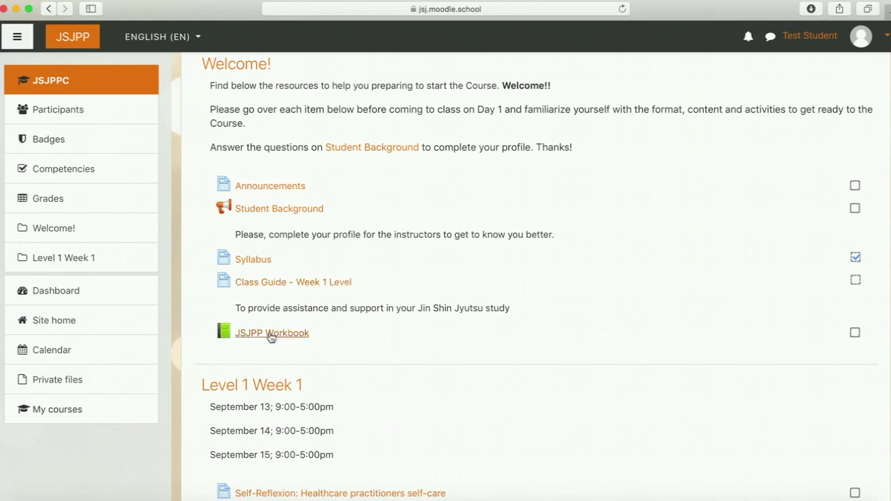
{"action": "left_click", "coordinate": [270, 283]}
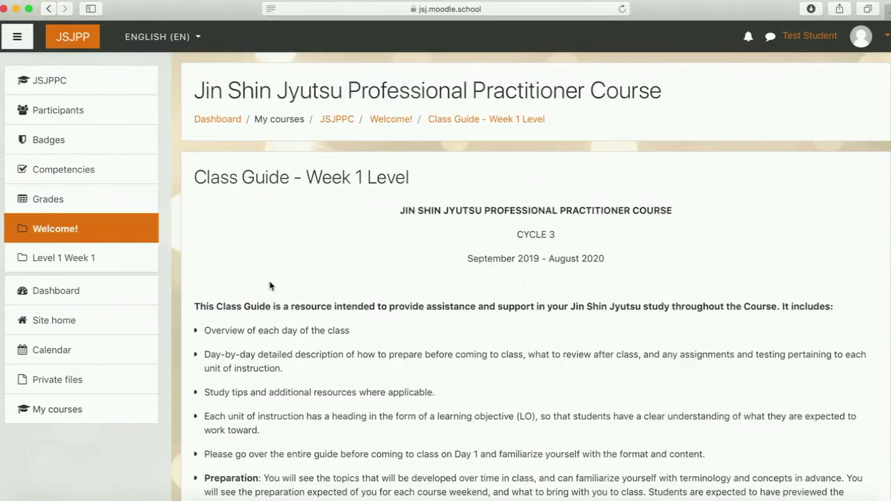
- Read through the Class Guide - Week 1 Level, covering its introduction and the Day 1 schedule with learning objectives and class materials
{"action": "scroll", "coordinate": [270, 285], "scroll_direction": "down", "scroll_amount": 5}
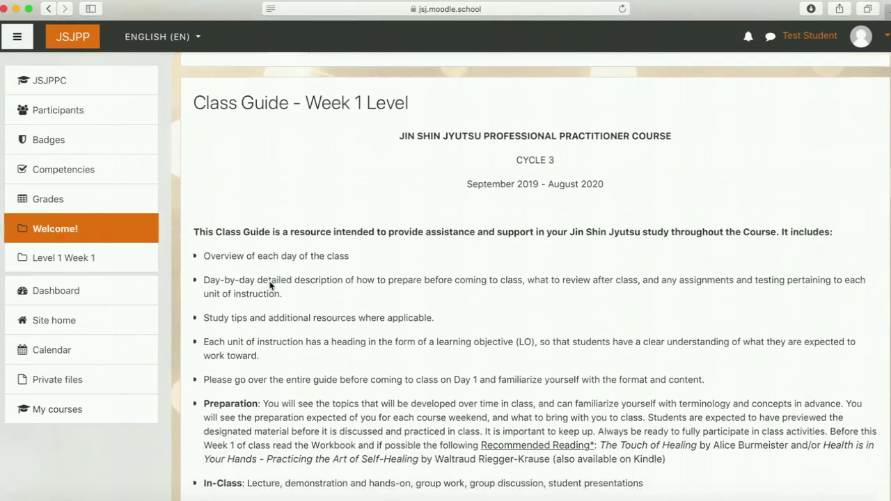
{"action": "scroll", "coordinate": [270, 285], "scroll_direction": "down", "scroll_amount": 10}
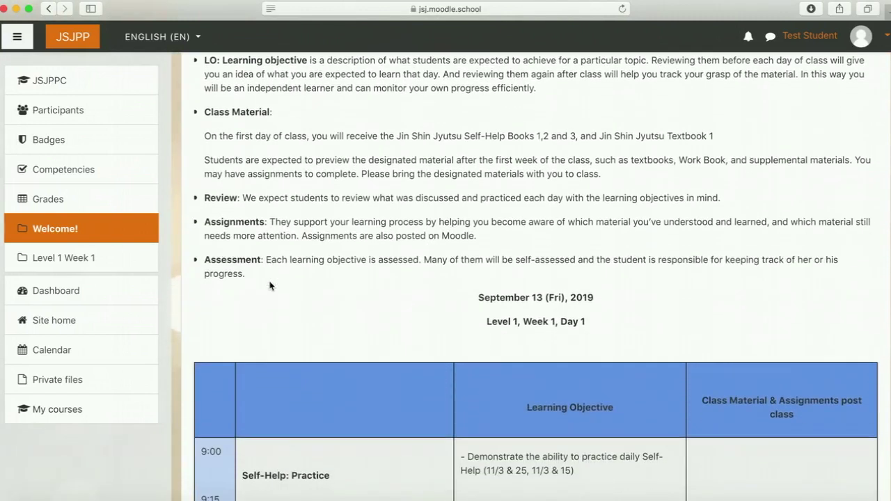
{"action": "scroll", "coordinate": [270, 286], "scroll_direction": "down", "scroll_amount": 5}
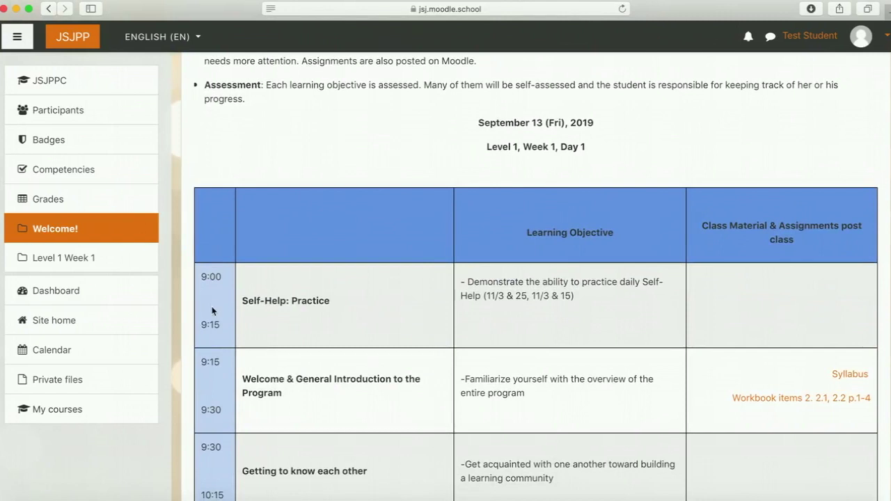
{"action": "scroll", "coordinate": [328, 258], "scroll_direction": "down", "scroll_amount": 2}
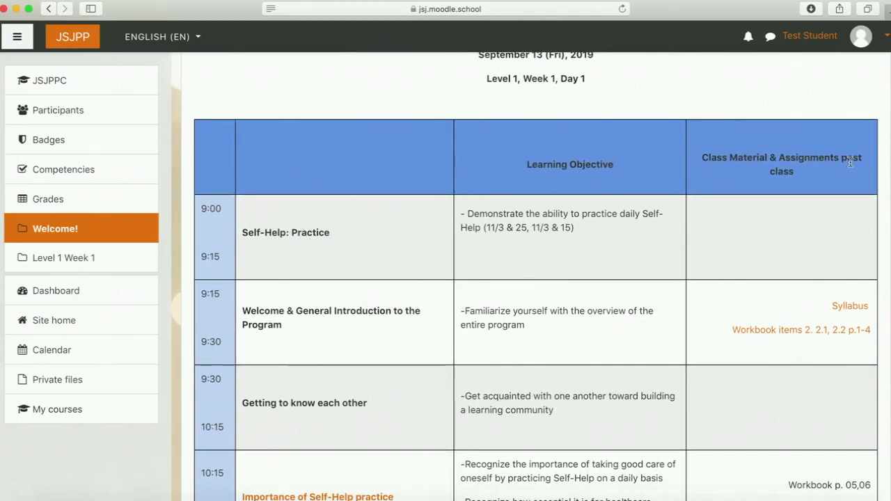
{"action": "scroll", "coordinate": [386, 314], "scroll_direction": "down", "scroll_amount": 10}
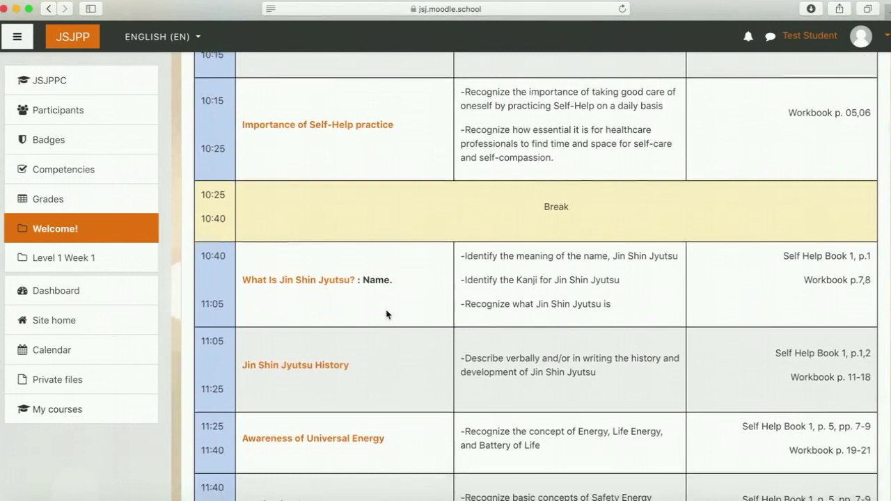
{"action": "scroll", "coordinate": [386, 314], "scroll_direction": "down", "scroll_amount": 1}
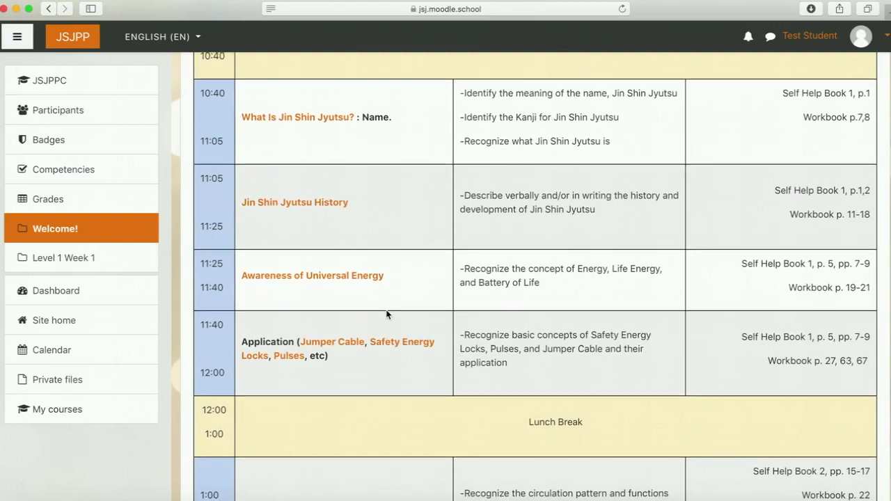
{"action": "scroll", "coordinate": [389, 315], "scroll_direction": "down", "scroll_amount": 1}
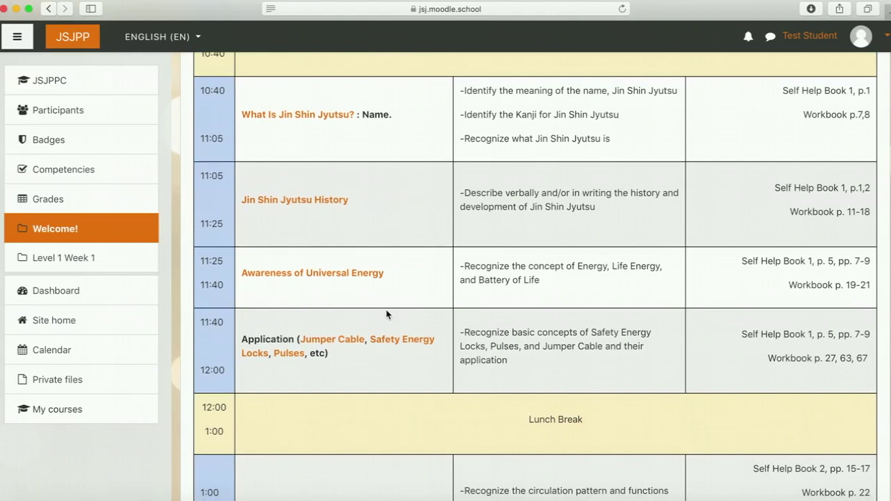
{"action": "scroll", "coordinate": [386, 314], "scroll_direction": "up", "scroll_amount": 3}
{"action": "scroll", "coordinate": [387, 314], "scroll_direction": "down", "scroll_amount": 5}
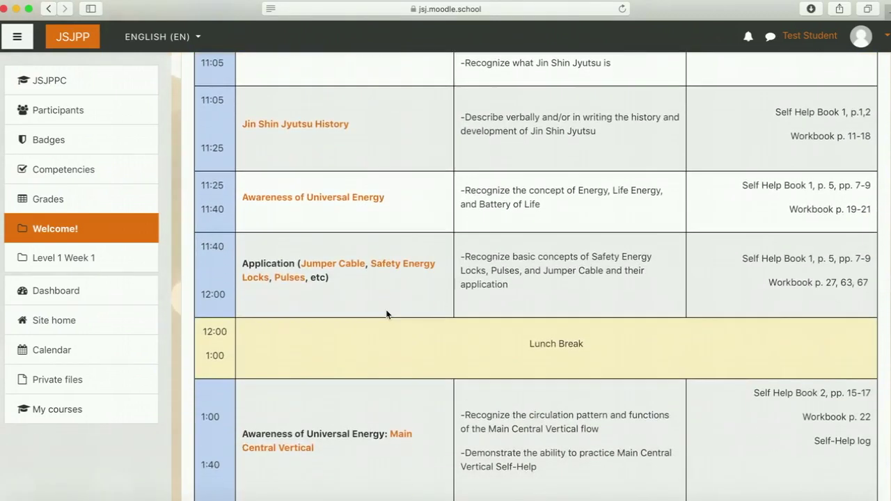
- Return to the Welcome section, open the JSJPP Workbook and look through its table of contents
{"action": "scroll", "coordinate": [386, 315], "scroll_direction": "up", "scroll_amount": 10}
{"action": "left_click", "coordinate": [106, 236]}
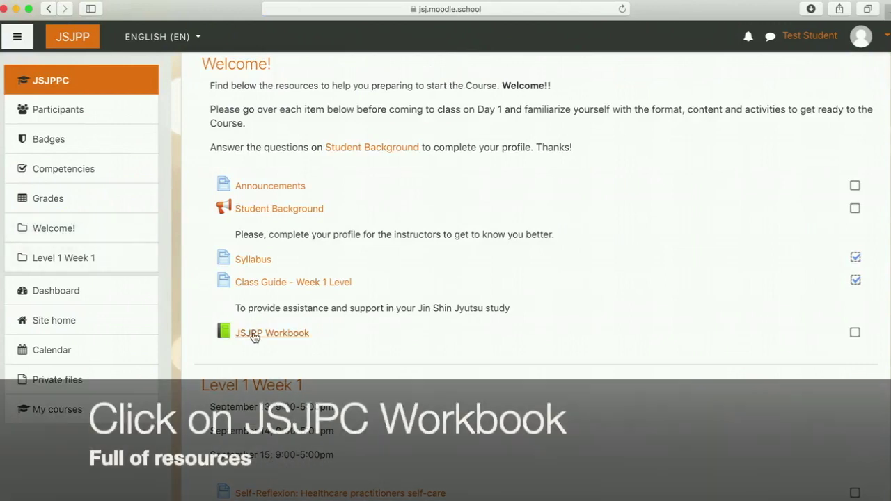
{"action": "left_click", "coordinate": [253, 334]}
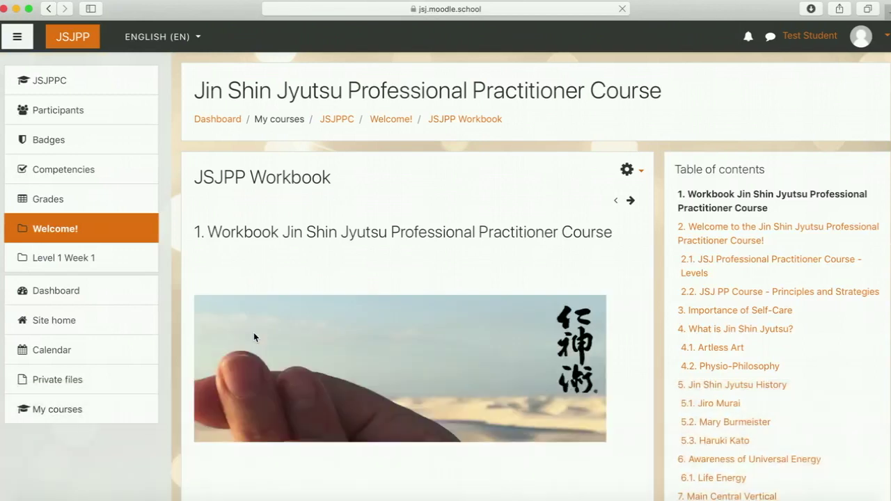
{"action": "scroll", "coordinate": [769, 284], "scroll_direction": "down", "scroll_amount": 1}
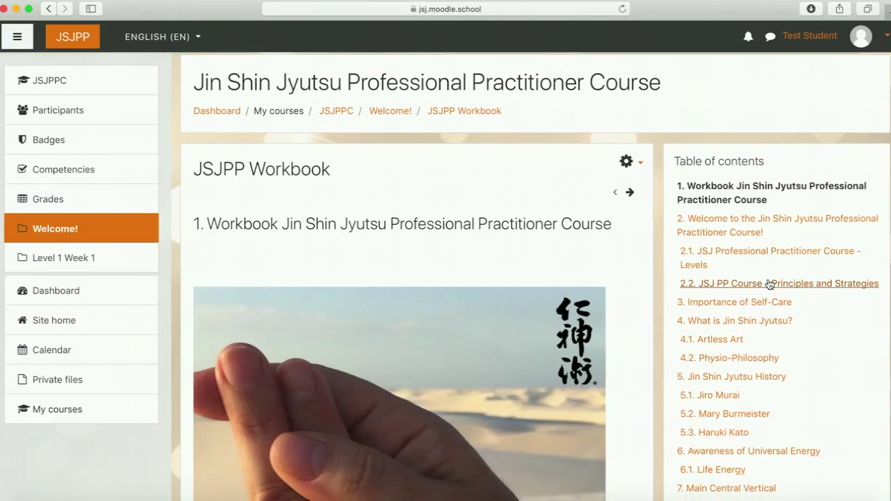
{"action": "scroll", "coordinate": [769, 284], "scroll_direction": "down", "scroll_amount": 3}
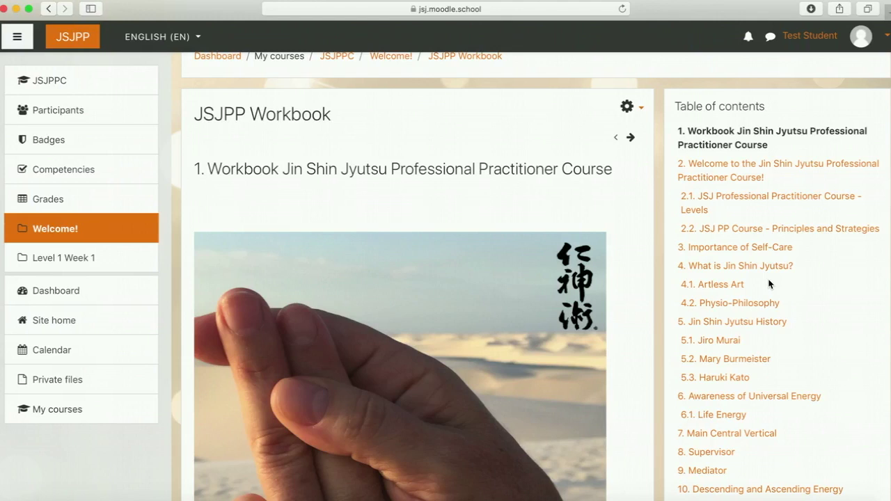
{"action": "scroll", "coordinate": [770, 284], "scroll_direction": "down", "scroll_amount": 1}
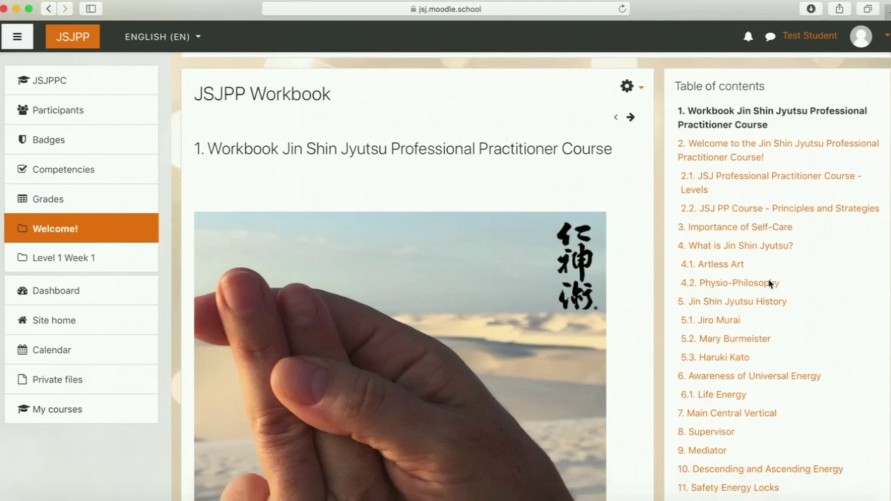
- Reopen the Class Guide - Week 1 Level from the Welcome section and follow its "What Is Jin Shin Jyutsu?" topic link in the Day 1 schedule
{"action": "left_click", "coordinate": [49, 229]}
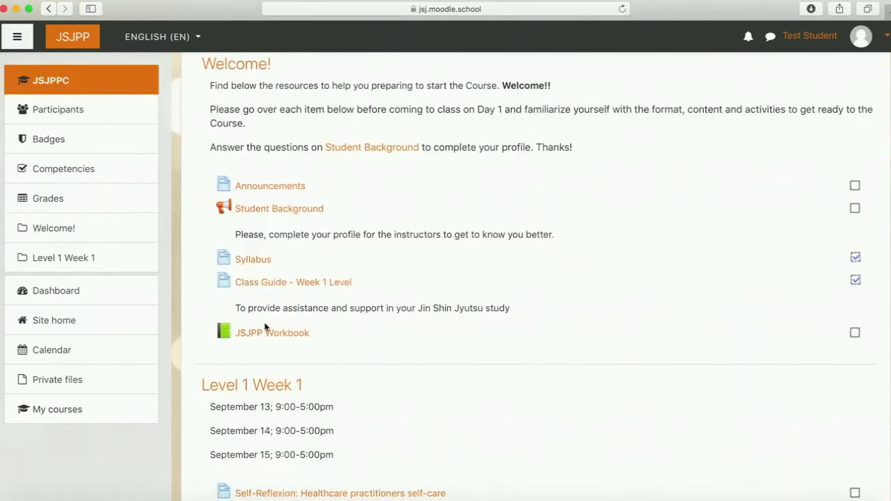
{"action": "left_click", "coordinate": [266, 330]}
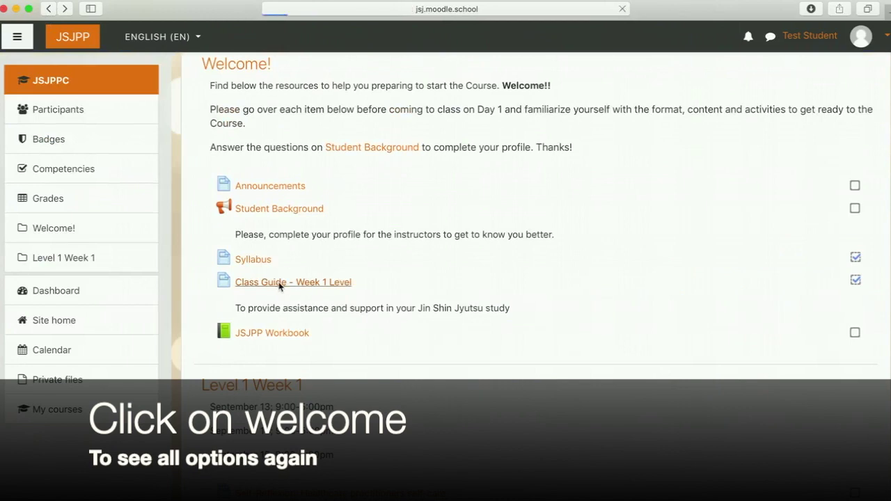
{"action": "scroll", "coordinate": [359, 392], "scroll_direction": "down", "scroll_amount": 10}
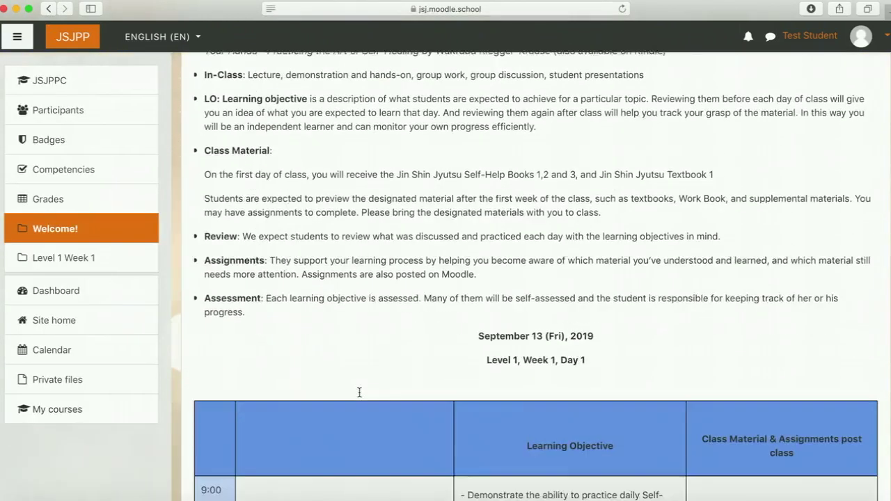
{"action": "scroll", "coordinate": [359, 392], "scroll_direction": "down", "scroll_amount": 6}
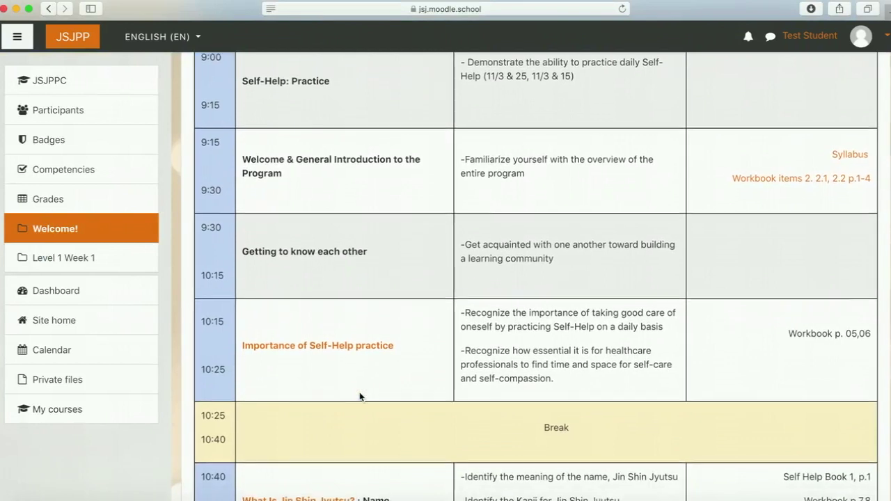
{"action": "scroll", "coordinate": [360, 397], "scroll_direction": "down", "scroll_amount": 2}
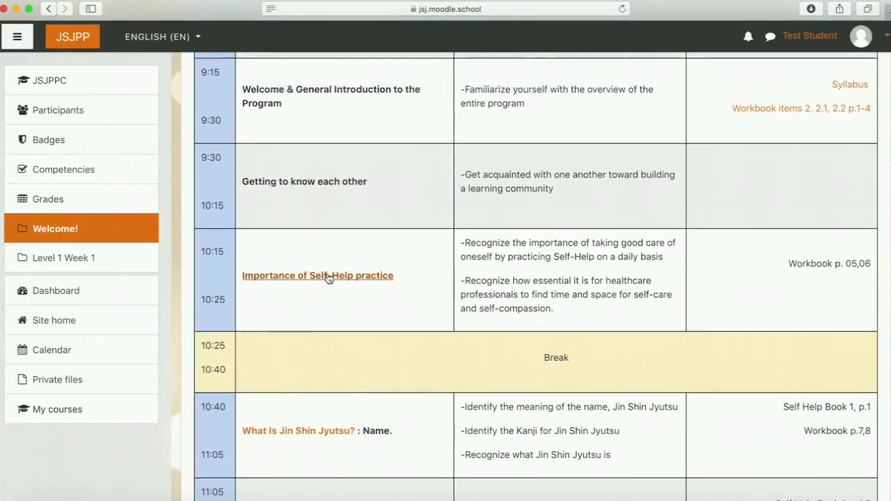
{"action": "scroll", "coordinate": [313, 382], "scroll_direction": "down", "scroll_amount": 2}
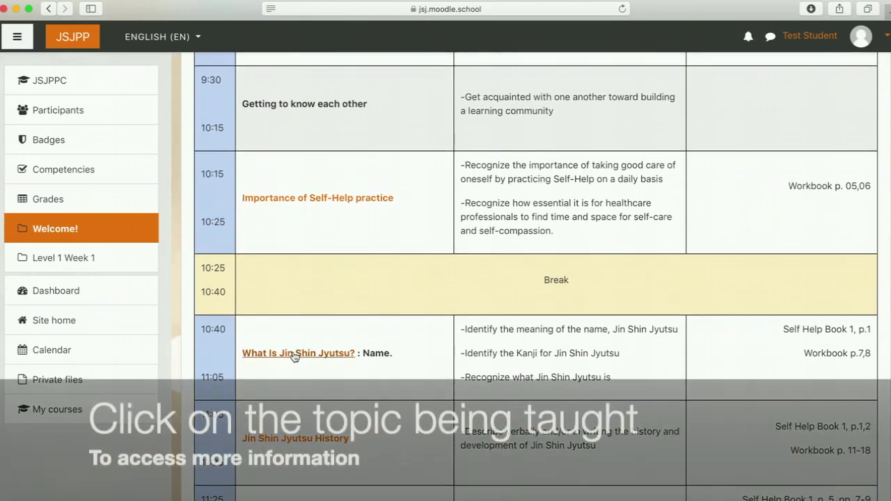
{"action": "left_click", "coordinate": [294, 354]}
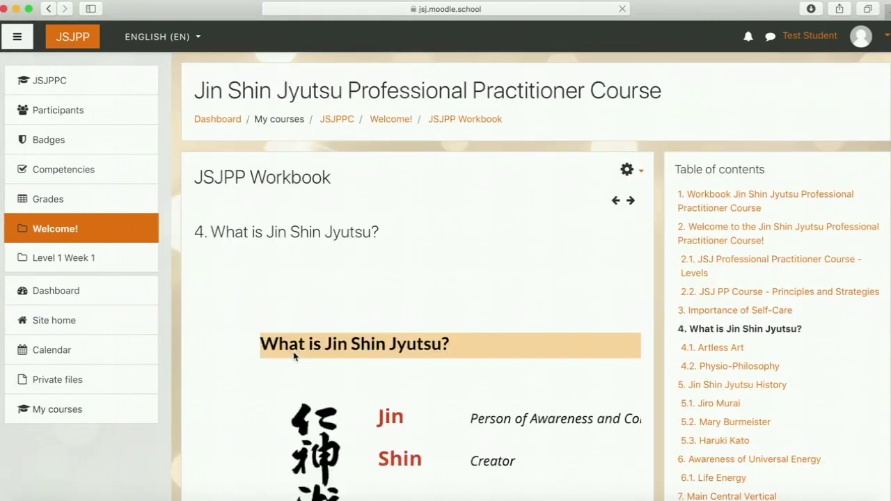
- View the "What is Jin Shin Jyutsu?" workbook chapter and hide the site navigation menu to fit its full width
{"action": "scroll", "coordinate": [293, 356], "scroll_direction": "down", "scroll_amount": 5}
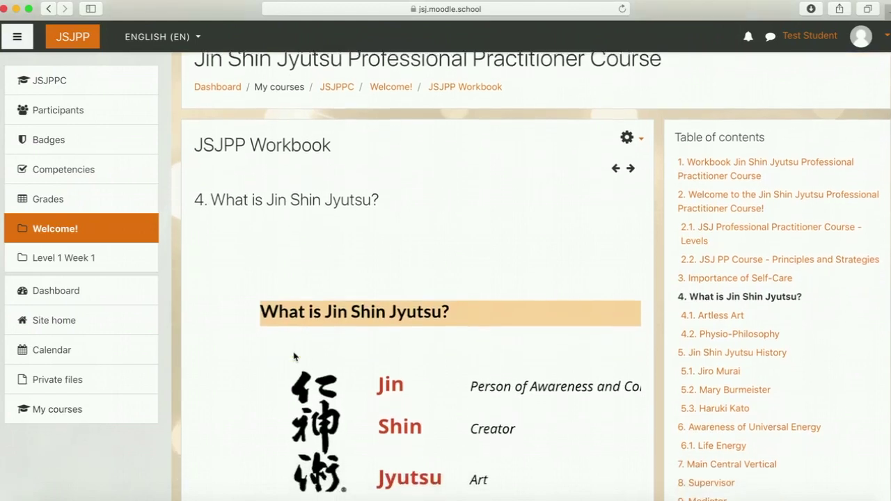
{"action": "scroll", "coordinate": [294, 356], "scroll_direction": "down", "scroll_amount": 3}
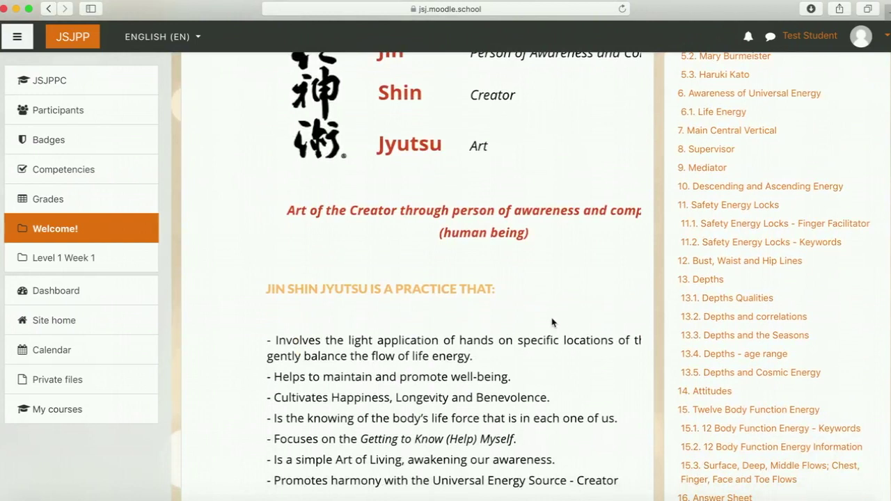
{"action": "scroll", "coordinate": [488, 311], "scroll_direction": "right", "scroll_amount": 2}
{"action": "scroll", "coordinate": [487, 311], "scroll_direction": "left", "scroll_amount": 2}
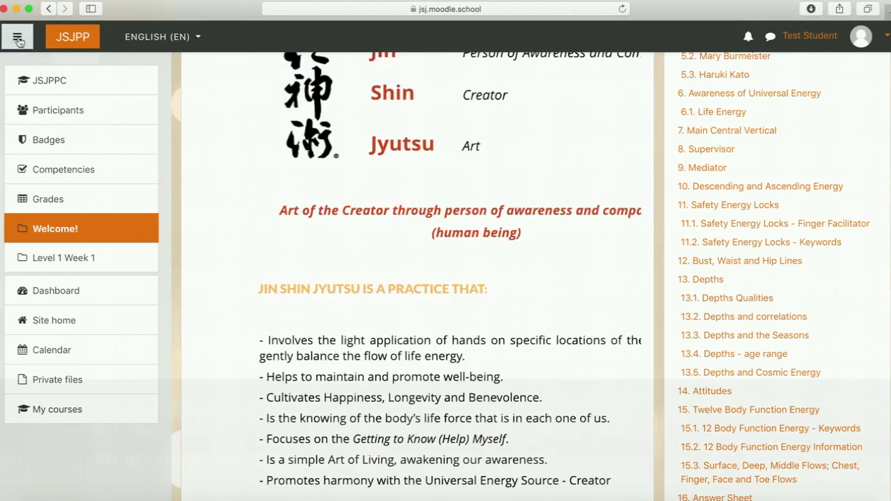
{"action": "left_click", "coordinate": [18, 38]}
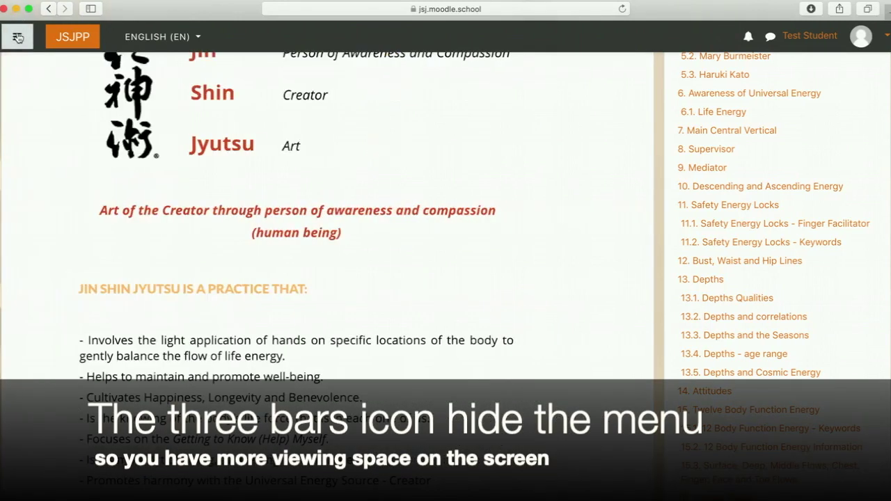
- Read the widened "What is Jin Shin Jyutsu?" chapter, from the meaning of the name to the description of the practice
{"action": "scroll", "coordinate": [44, 138], "scroll_direction": "up", "scroll_amount": 5}
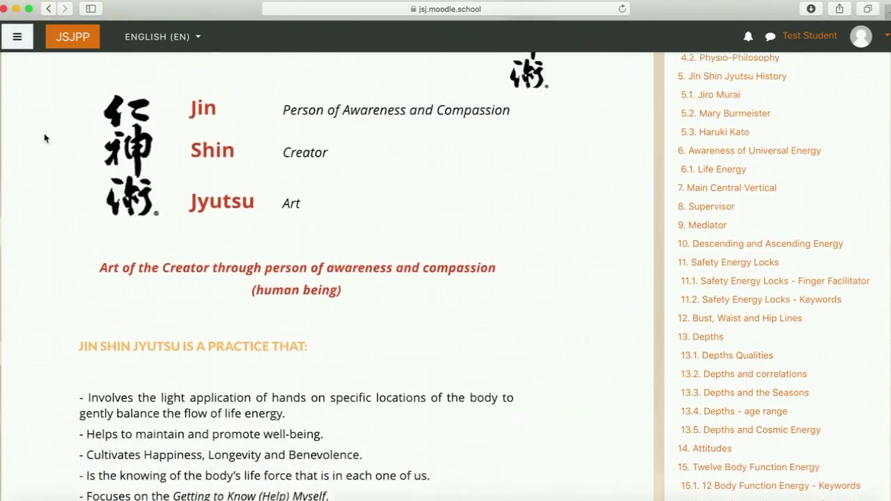
{"action": "scroll", "coordinate": [44, 137], "scroll_direction": "up", "scroll_amount": 2}
{"action": "scroll", "coordinate": [44, 137], "scroll_direction": "down", "scroll_amount": 10}
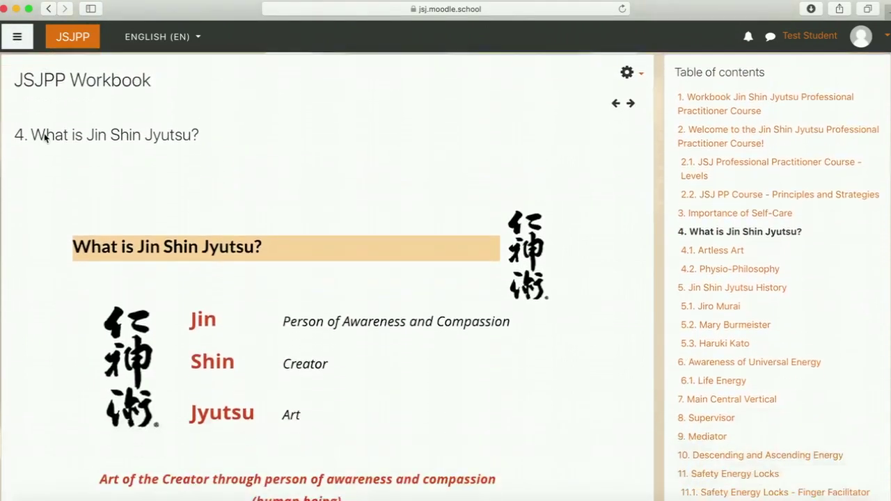
{"action": "scroll", "coordinate": [44, 138], "scroll_direction": "down", "scroll_amount": 10}
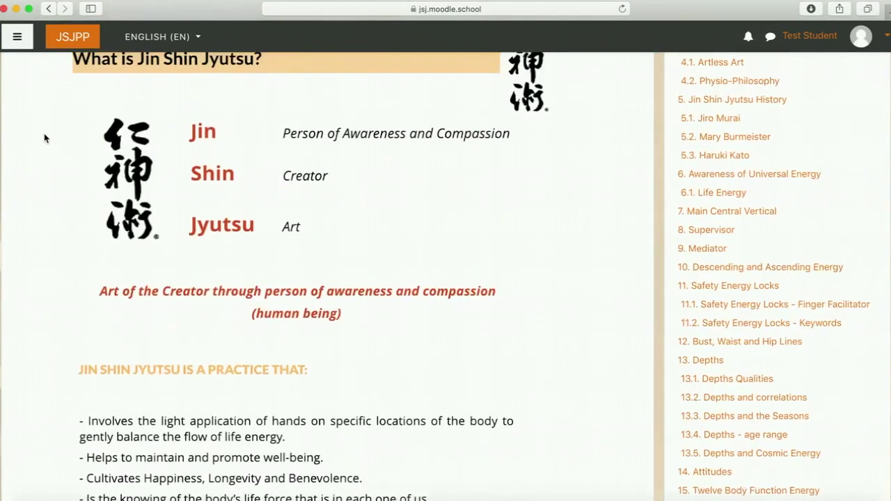
{"action": "scroll", "coordinate": [44, 138], "scroll_direction": "up", "scroll_amount": 1}
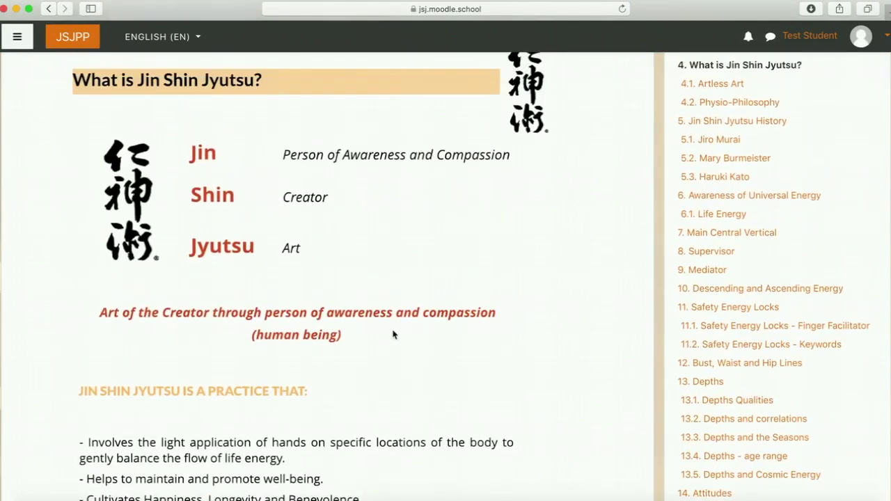
{"action": "scroll", "coordinate": [393, 335], "scroll_direction": "down", "scroll_amount": 5}
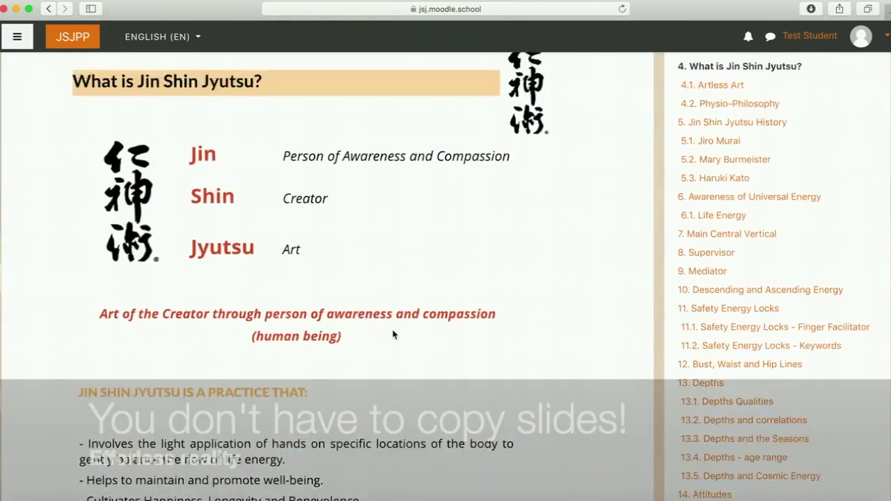
{"action": "scroll", "coordinate": [393, 335], "scroll_direction": "up", "scroll_amount": 3}
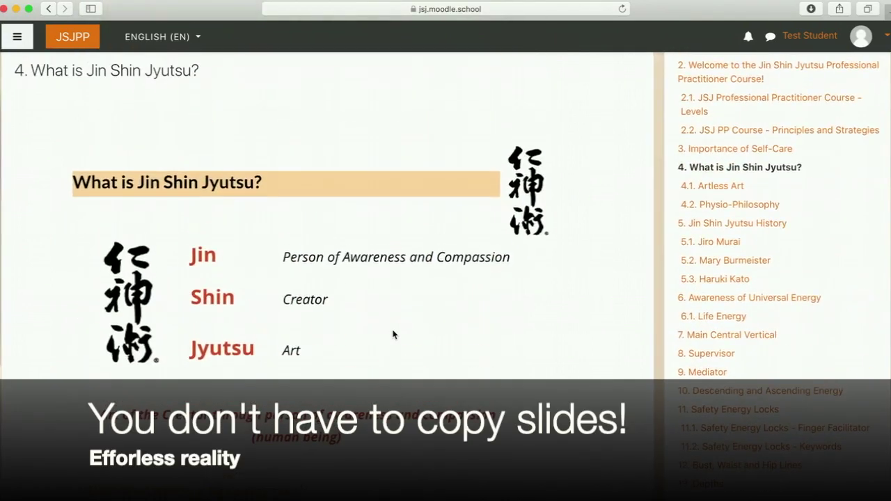
{"action": "scroll", "coordinate": [361, 260], "scroll_direction": "down", "scroll_amount": 4}
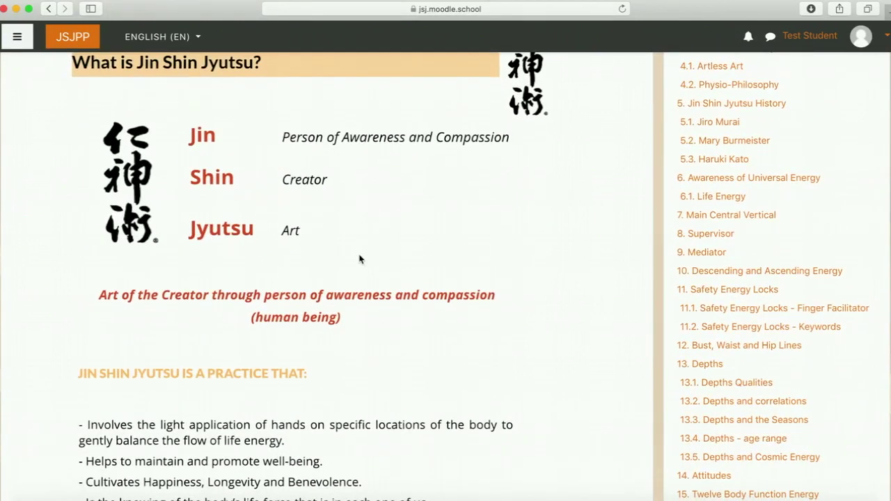
{"action": "scroll", "coordinate": [361, 259], "scroll_direction": "down", "scroll_amount": 1}
{"action": "scroll", "coordinate": [320, 201], "scroll_direction": "up", "scroll_amount": 5}
{"action": "scroll", "coordinate": [320, 201], "scroll_direction": "down", "scroll_amount": 5}
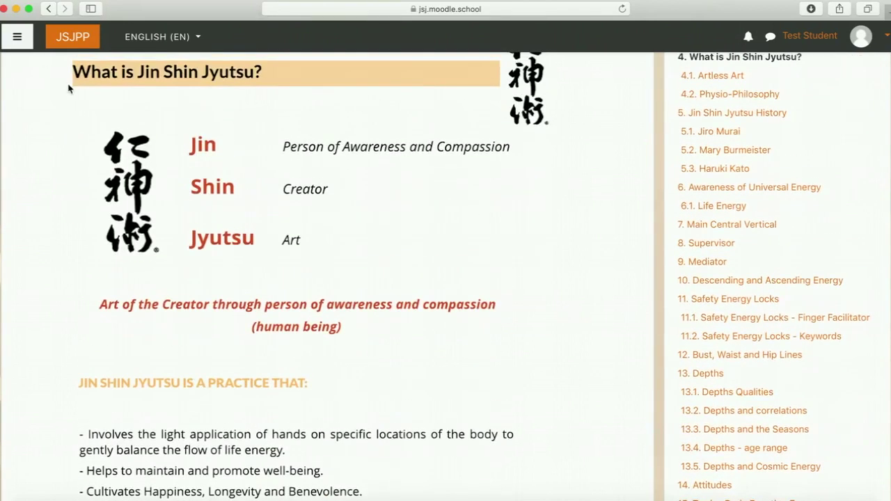
- Go back to the Class Guide's Day 1 schedule and open the Jin Shin Jyutsu History topic
{"action": "left_click", "coordinate": [49, 8]}
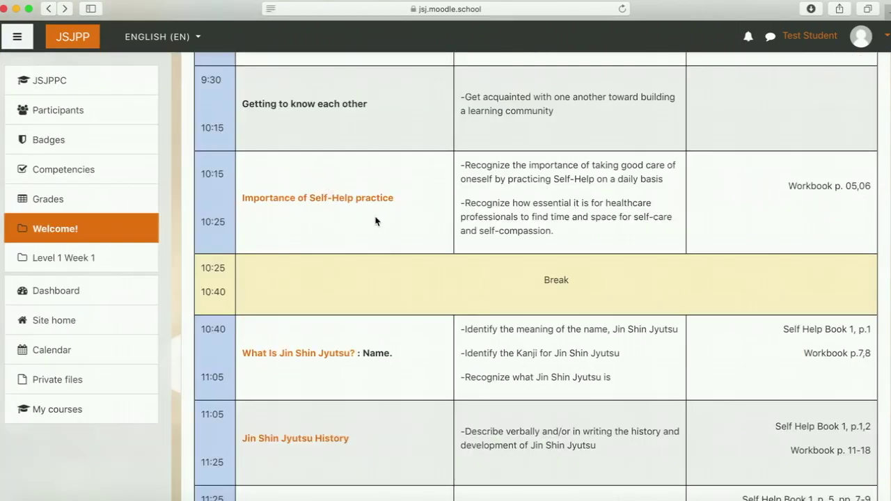
{"action": "scroll", "coordinate": [376, 221], "scroll_direction": "up", "scroll_amount": 5}
{"action": "scroll", "coordinate": [376, 221], "scroll_direction": "down", "scroll_amount": 9}
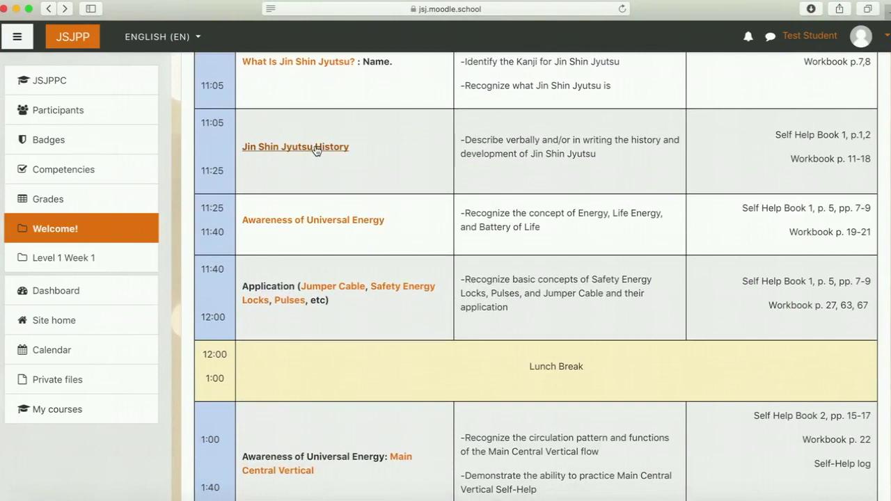
{"action": "left_click", "coordinate": [315, 147]}
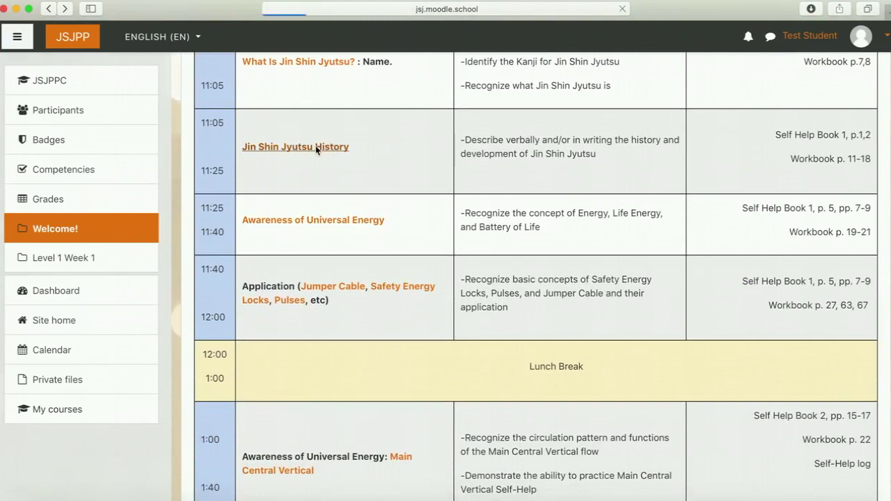
- Read "The Origin of Jin Shin Jyutsu" text in workbook chapter 5, Jin Shin Jyutsu History
{"action": "scroll", "coordinate": [279, 318], "scroll_direction": "down", "scroll_amount": 5}
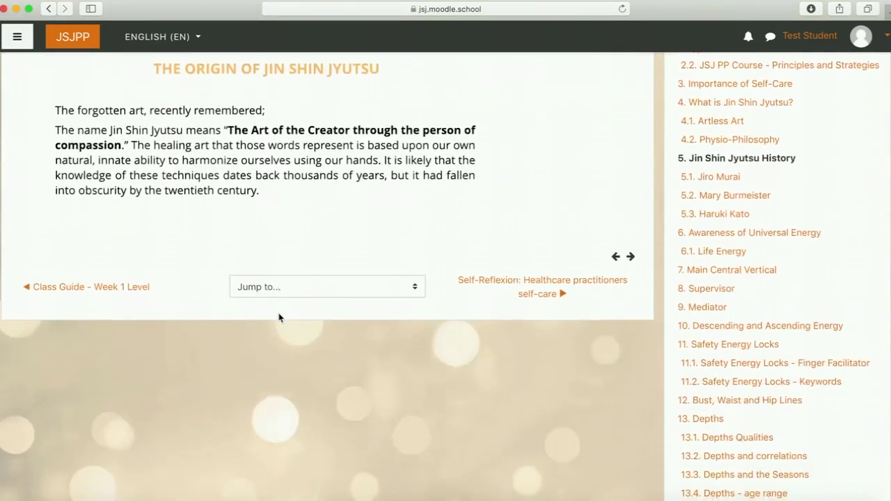
{"action": "scroll", "coordinate": [278, 318], "scroll_direction": "up", "scroll_amount": 4}
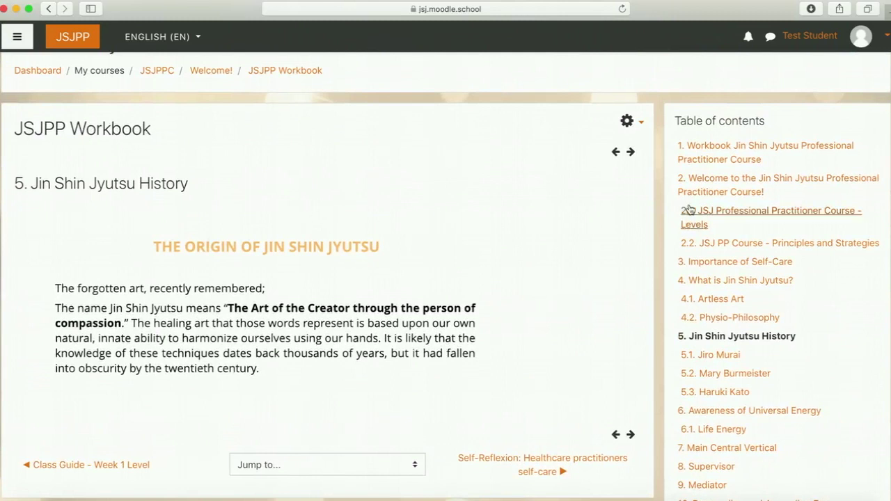
{"action": "scroll", "coordinate": [717, 358], "scroll_direction": "up", "scroll_amount": 1}
- Open subchapter 5.1 Jiro Murai of the workbook, skim through its pages and return to its beginning
{"action": "left_click", "coordinate": [711, 369]}
{"action": "scroll", "coordinate": [606, 353], "scroll_direction": "down", "scroll_amount": 3}
{"action": "scroll", "coordinate": [605, 353], "scroll_direction": "down", "scroll_amount": 10}
{"action": "scroll", "coordinate": [606, 355], "scroll_direction": "down", "scroll_amount": 15}
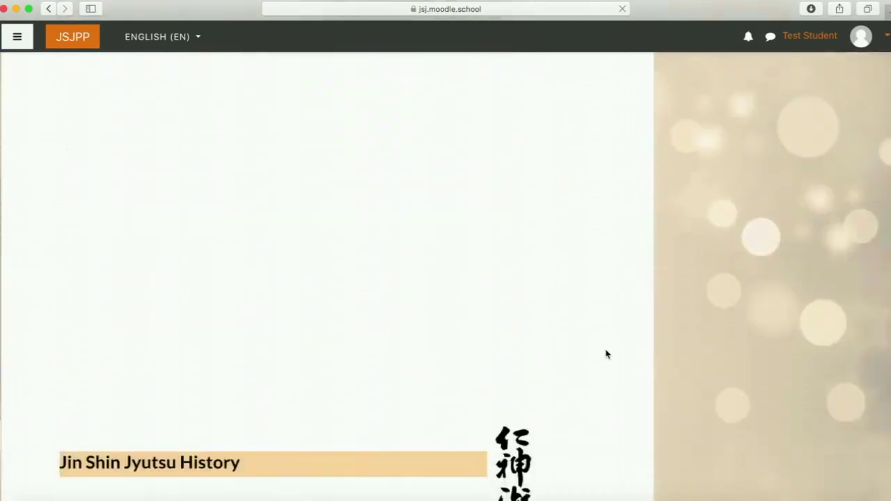
{"action": "scroll", "coordinate": [606, 354], "scroll_direction": "down", "scroll_amount": 10}
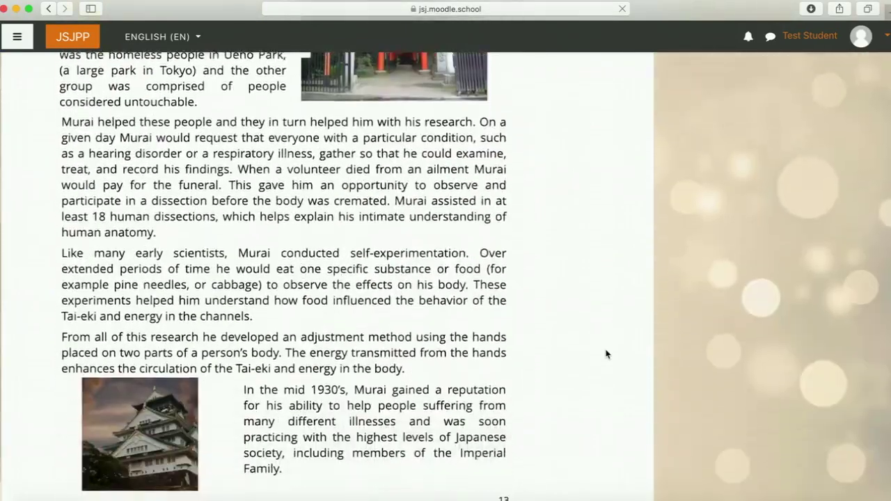
{"action": "scroll", "coordinate": [605, 354], "scroll_direction": "up", "scroll_amount": 14}
{"action": "scroll", "coordinate": [605, 354], "scroll_direction": "up", "scroll_amount": 15}
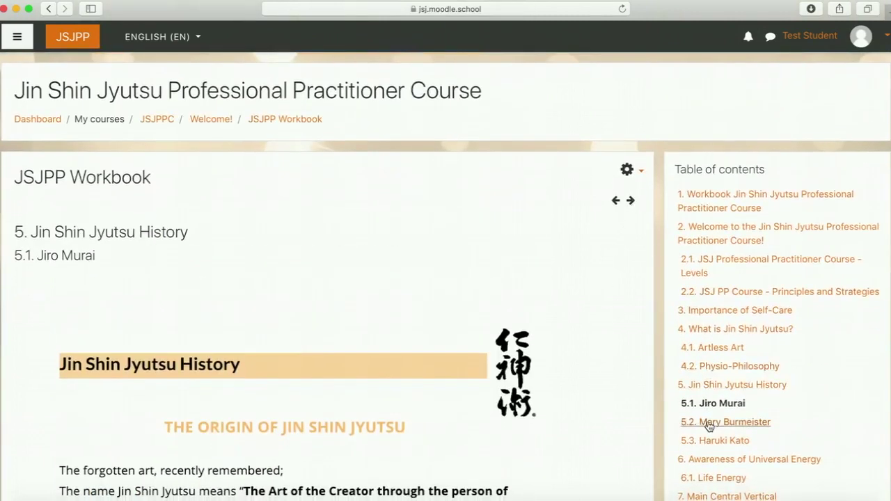
- Advance to the next workbook subchapter, 5.2 Mary Burmeister, and view its opening section
{"action": "left_click", "coordinate": [632, 202]}
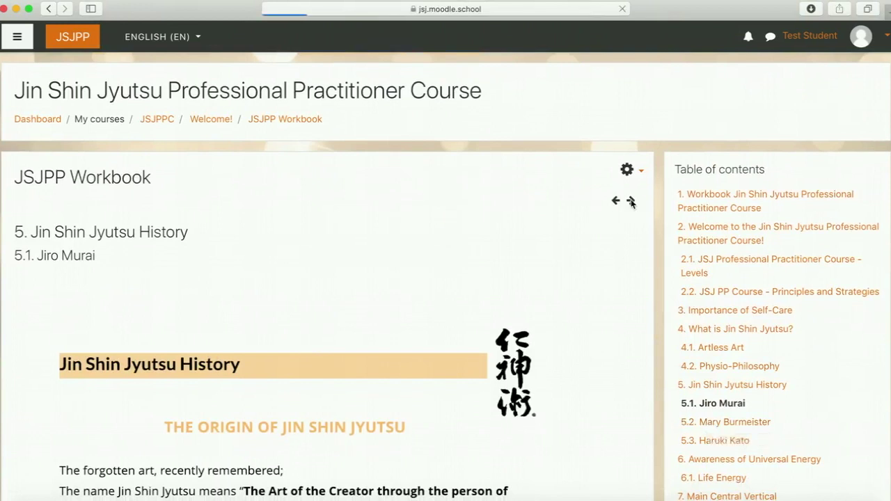
{"action": "scroll", "coordinate": [376, 307], "scroll_direction": "down", "scroll_amount": 1}
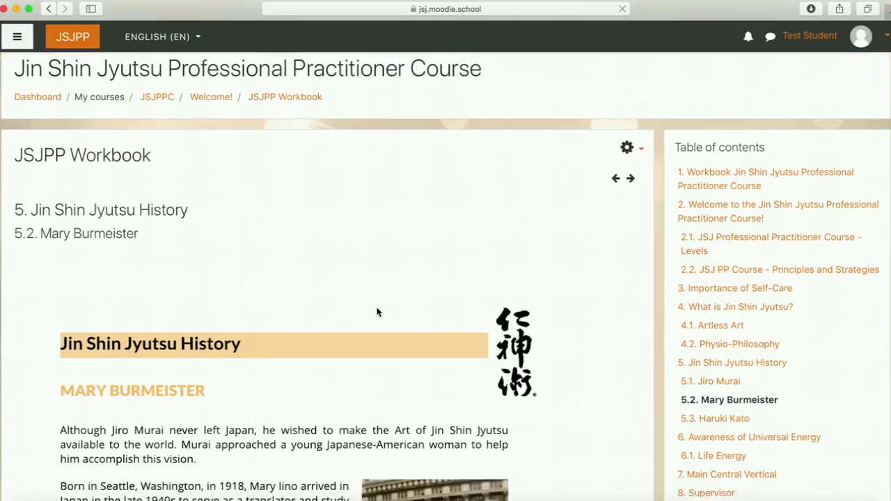
{"action": "scroll", "coordinate": [85, 216], "scroll_direction": "down", "scroll_amount": 3}
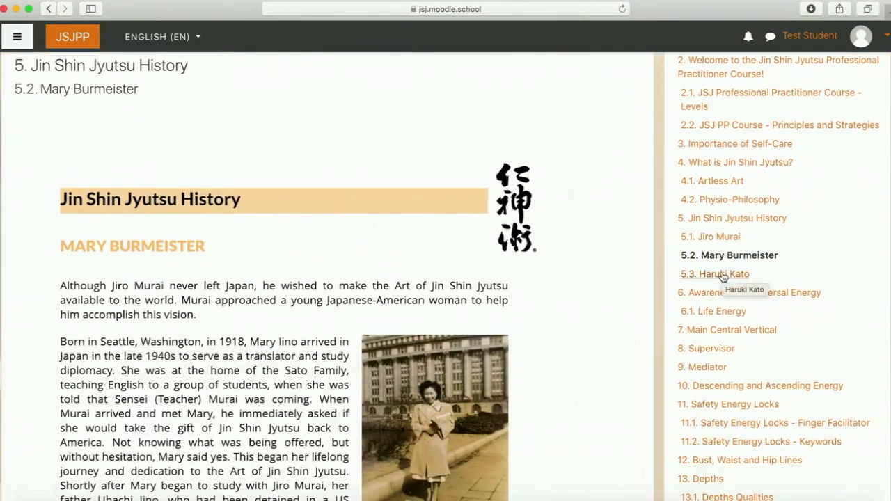
{"action": "scroll", "coordinate": [571, 149], "scroll_direction": "up", "scroll_amount": 3}
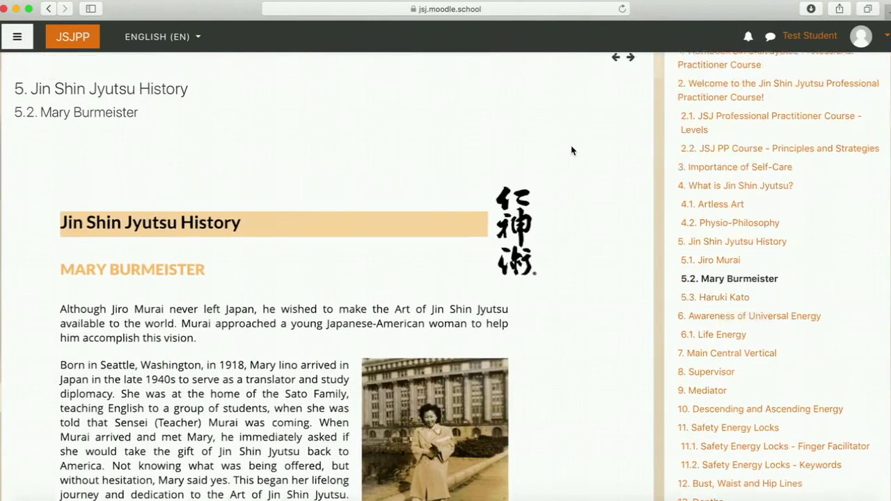
- Page forward one workbook subchapter and return to 5.2 Mary Burmeister
{"action": "left_click", "coordinate": [631, 156]}
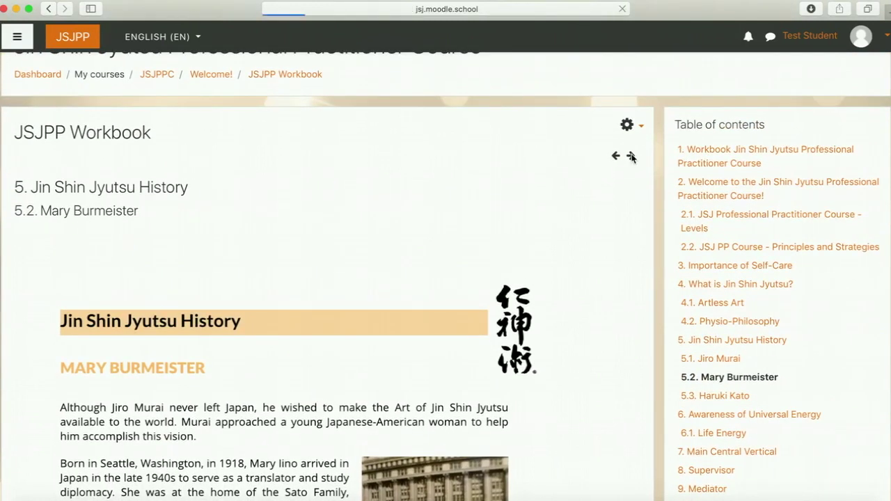
{"action": "scroll", "coordinate": [501, 256], "scroll_direction": "up", "scroll_amount": 2}
{"action": "scroll", "coordinate": [550, 230], "scroll_direction": "up", "scroll_amount": 1}
{"action": "left_click", "coordinate": [616, 156]}
- Look through the Mary Burmeister subchapter and the workbook's table of contents down to chapter 24, and return to the beginning
{"action": "scroll", "coordinate": [482, 343], "scroll_direction": "down", "scroll_amount": 2}
{"action": "scroll", "coordinate": [481, 343], "scroll_direction": "down", "scroll_amount": 6}
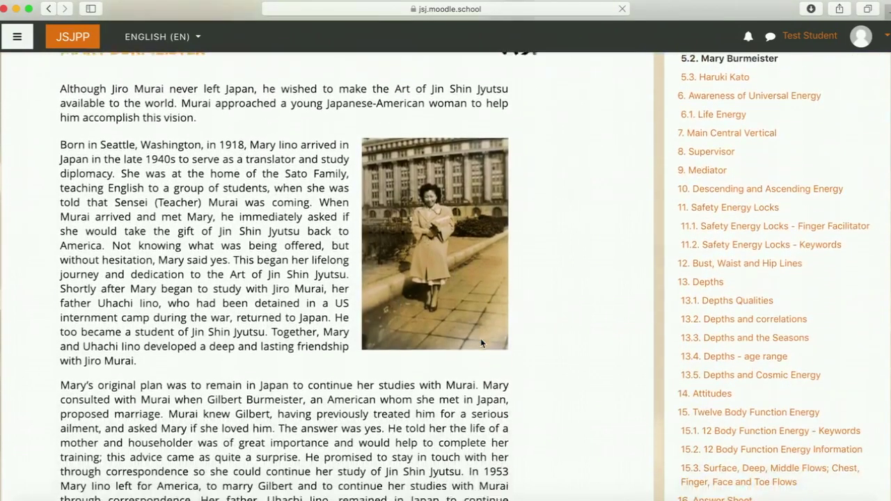
{"action": "scroll", "coordinate": [482, 343], "scroll_direction": "down", "scroll_amount": 1}
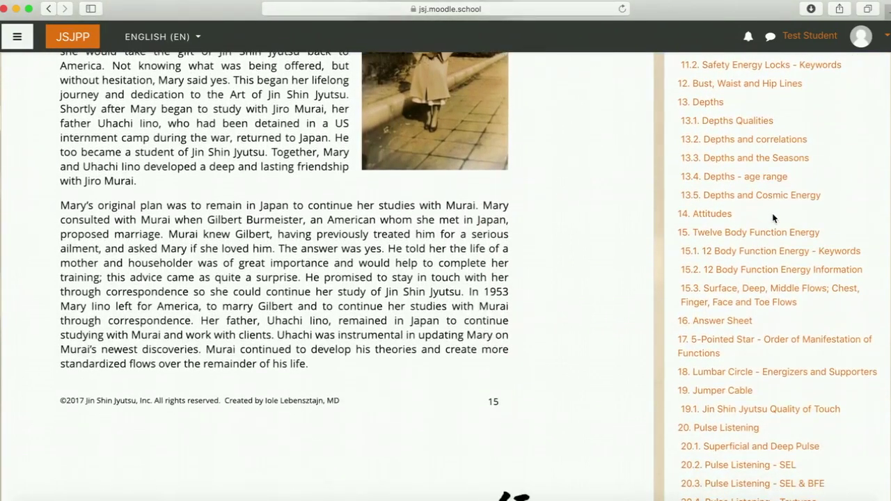
{"action": "scroll", "coordinate": [772, 213], "scroll_direction": "down", "scroll_amount": 4}
{"action": "scroll", "coordinate": [772, 213], "scroll_direction": "down", "scroll_amount": 3}
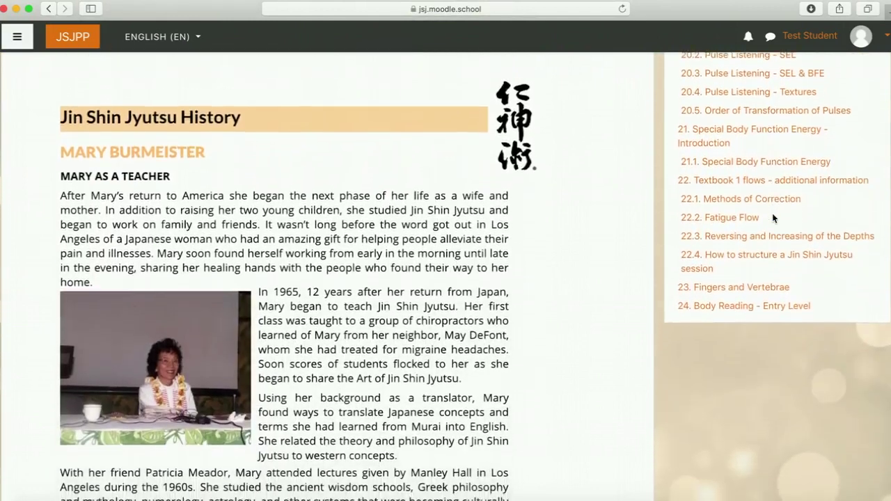
{"action": "scroll", "coordinate": [772, 213], "scroll_direction": "up", "scroll_amount": 15}
{"action": "scroll", "coordinate": [772, 213], "scroll_direction": "up", "scroll_amount": 1}
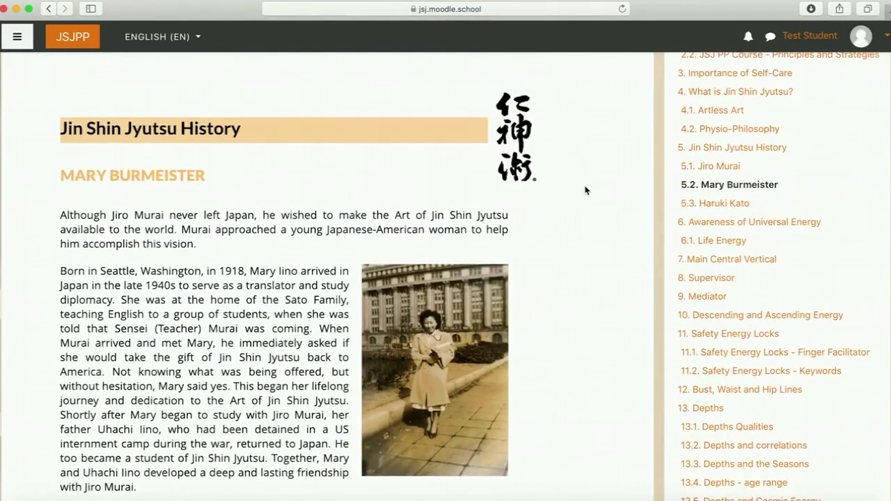
{"action": "scroll", "coordinate": [642, 237], "scroll_direction": "up", "scroll_amount": 3}
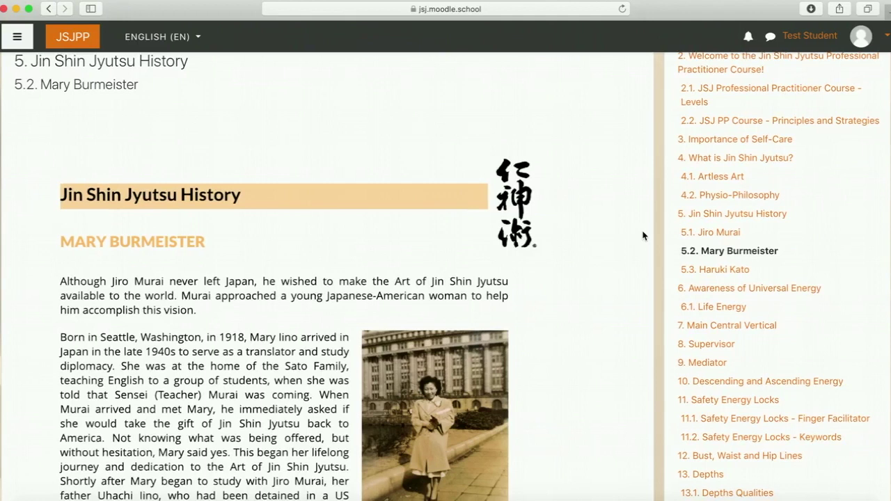
{"action": "scroll", "coordinate": [643, 236], "scroll_direction": "up", "scroll_amount": 3}
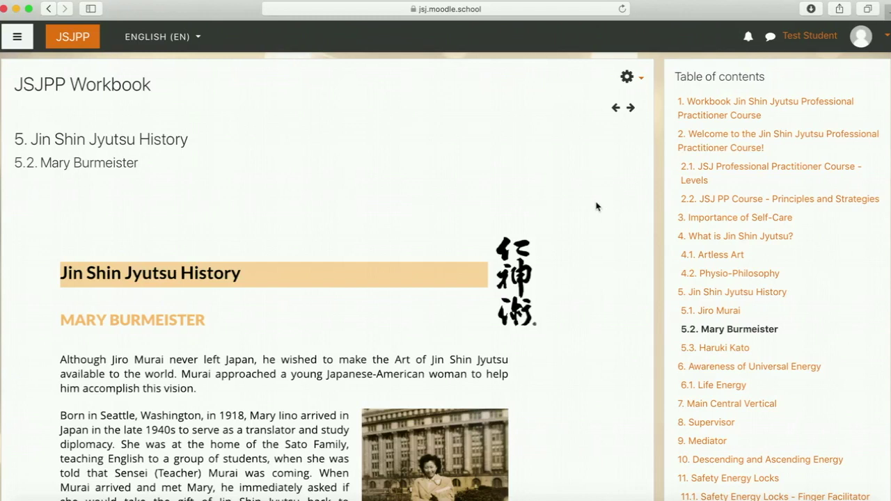
- Open chapter 7, Main Central Vertical, of the workbook and read it down to the body diagram
{"action": "scroll", "coordinate": [596, 206], "scroll_direction": "down", "scroll_amount": 2}
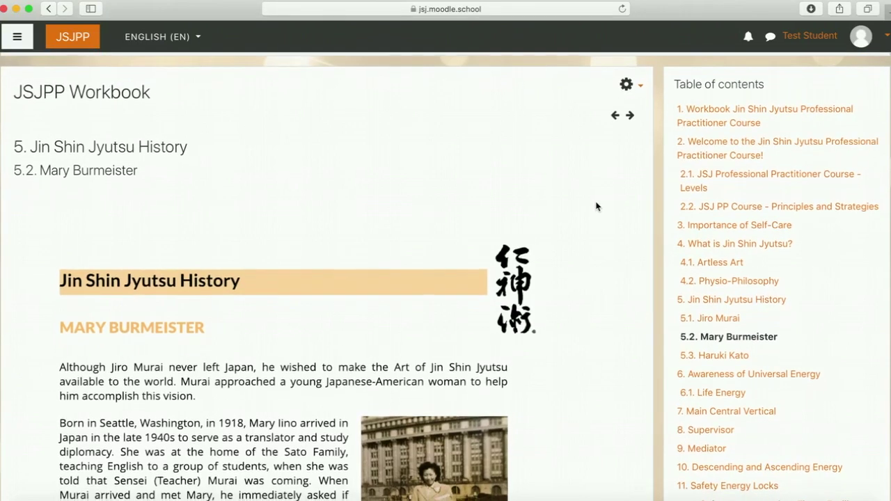
{"action": "scroll", "coordinate": [596, 206], "scroll_direction": "down", "scroll_amount": 3}
{"action": "left_click", "coordinate": [726, 331]}
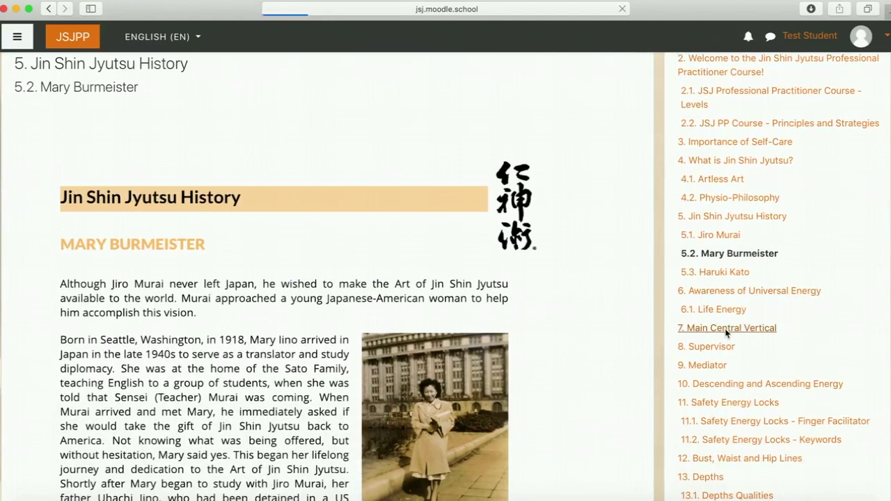
{"action": "scroll", "coordinate": [601, 317], "scroll_direction": "down", "scroll_amount": 2}
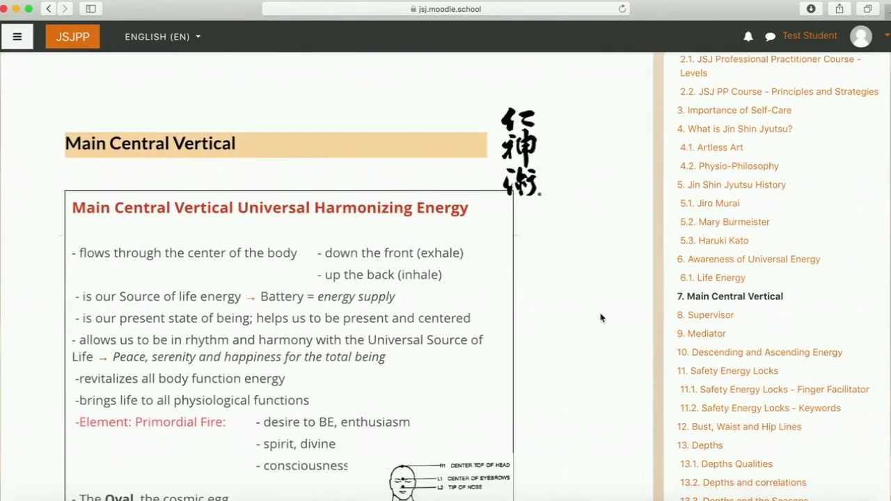
{"action": "scroll", "coordinate": [601, 318], "scroll_direction": "down", "scroll_amount": 2}
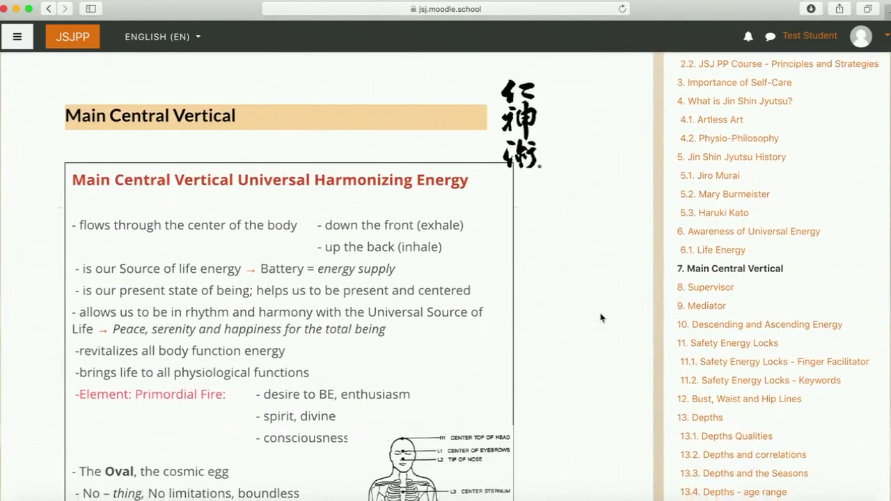
{"action": "scroll", "coordinate": [601, 318], "scroll_direction": "down", "scroll_amount": 3}
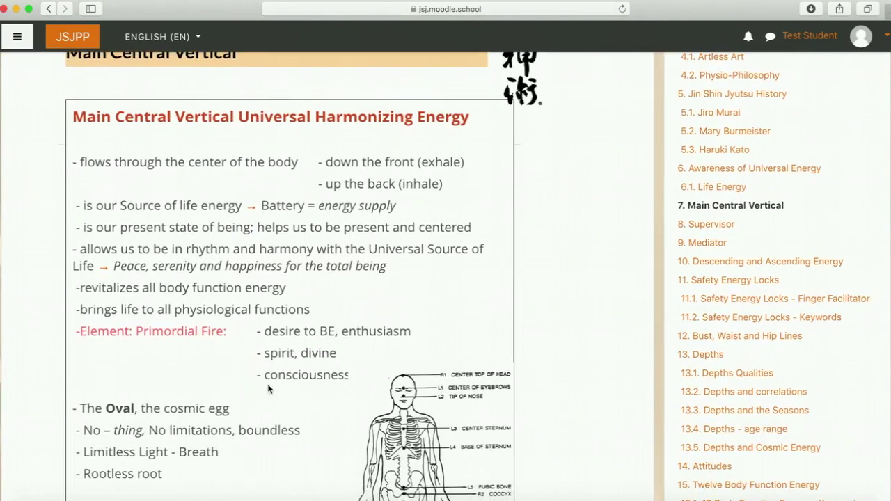
{"action": "scroll", "coordinate": [269, 388], "scroll_direction": "down", "scroll_amount": 10}
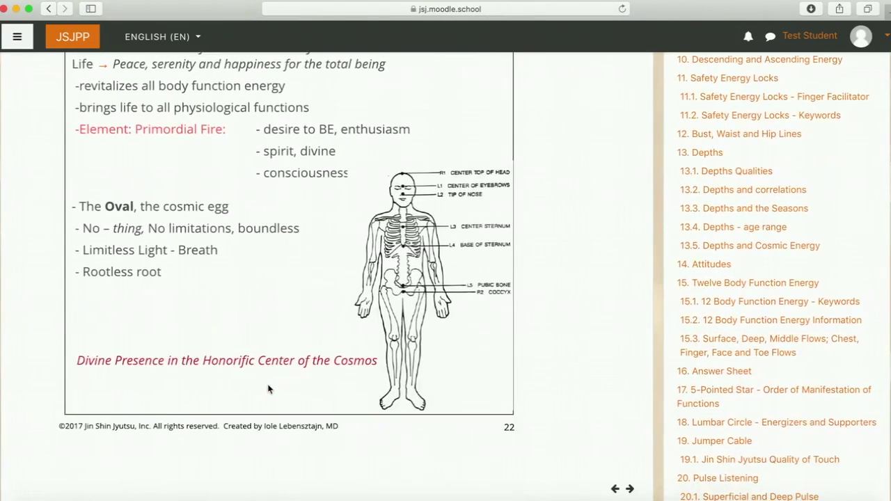
{"action": "scroll", "coordinate": [270, 377], "scroll_direction": "up", "scroll_amount": 10}
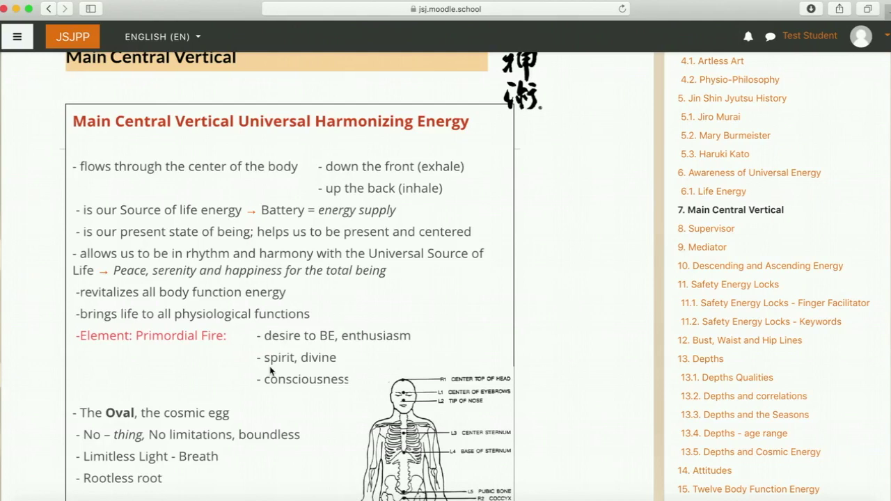
- Show the site navigation menu again and go to the Welcome! section to review its listed resources
{"action": "left_click", "coordinate": [17, 38]}
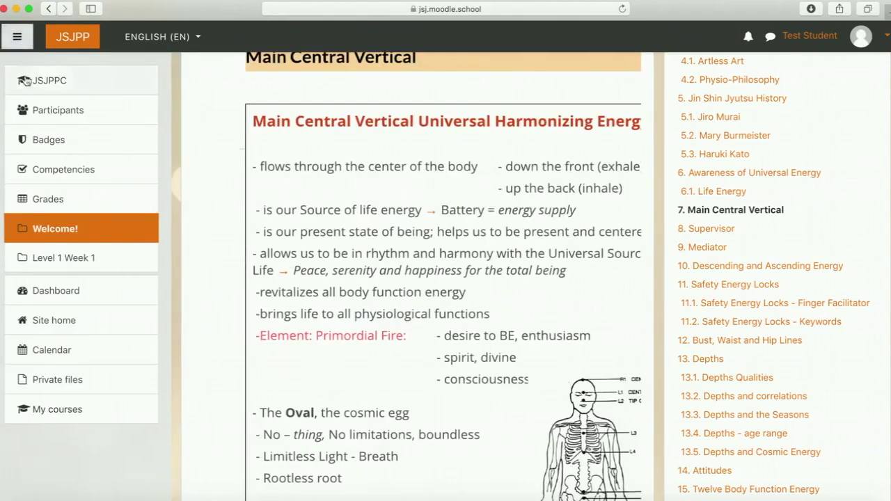
{"action": "left_click", "coordinate": [58, 234]}
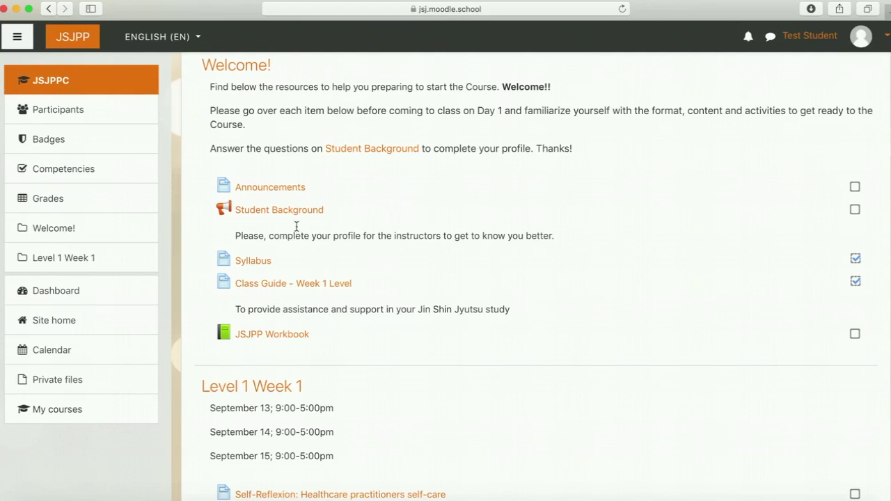
{"action": "scroll", "coordinate": [271, 335], "scroll_direction": "up", "scroll_amount": 1}
{"action": "scroll", "coordinate": [270, 337], "scroll_direction": "down", "scroll_amount": 2}
{"action": "scroll", "coordinate": [270, 337], "scroll_direction": "up", "scroll_amount": 1}
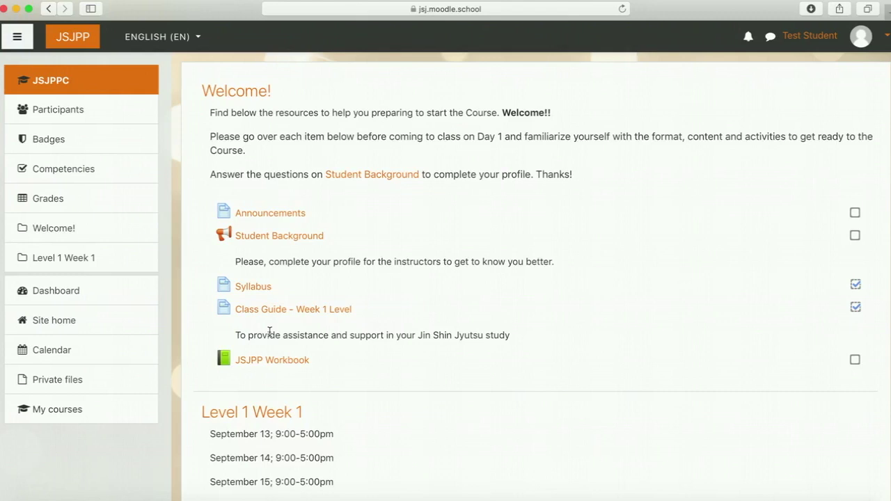
- Open the "Self-Reflexion: Healthcare practitioners self-care" page under Level 1 Week 1 and look over its questions and text
{"action": "scroll", "coordinate": [270, 332], "scroll_direction": "down", "scroll_amount": 4}
{"action": "scroll", "coordinate": [270, 337], "scroll_direction": "down", "scroll_amount": 1}
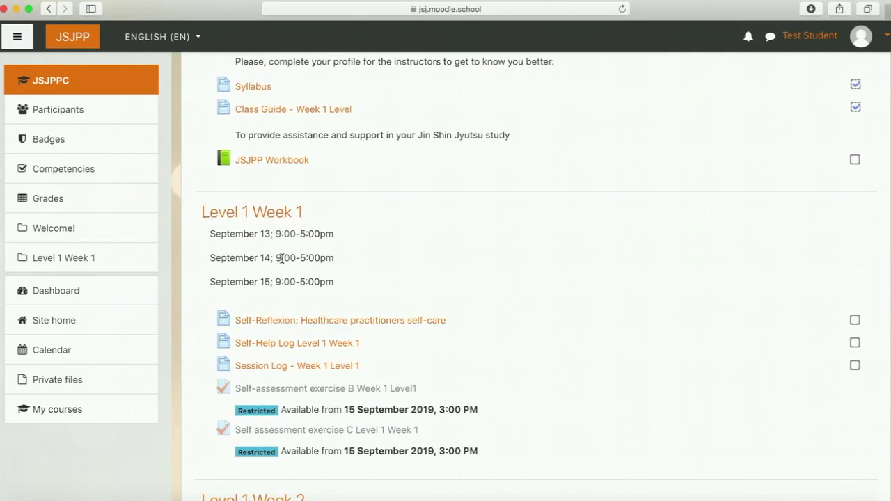
{"action": "scroll", "coordinate": [265, 333], "scroll_direction": "down", "scroll_amount": 1}
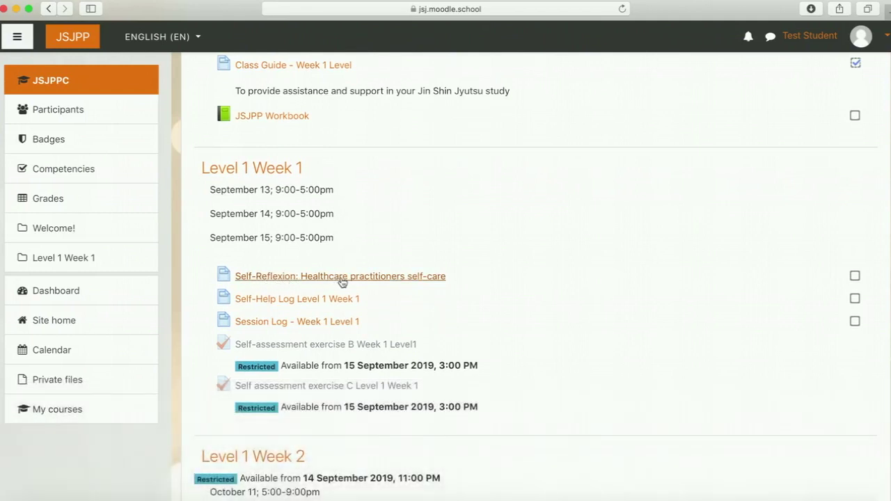
{"action": "left_click", "coordinate": [342, 277]}
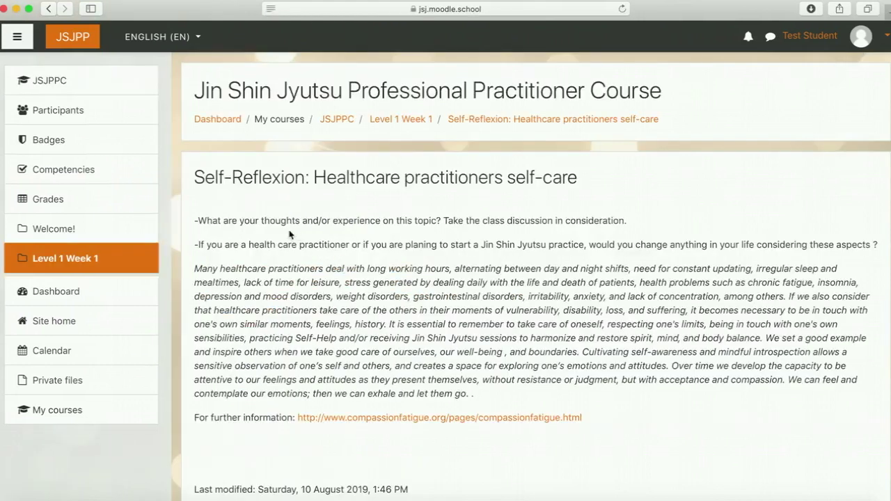
{"action": "scroll", "coordinate": [523, 334], "scroll_direction": "down", "scroll_amount": 3}
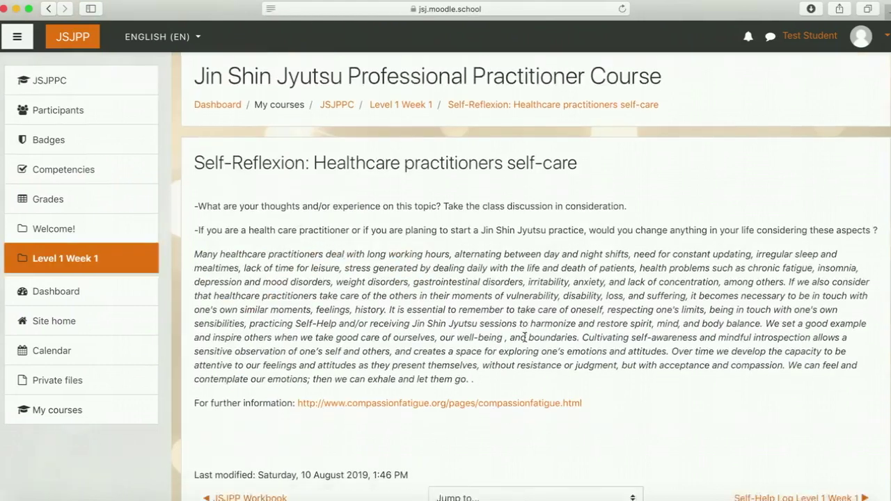
{"action": "scroll", "coordinate": [525, 341], "scroll_direction": "up", "scroll_amount": 2}
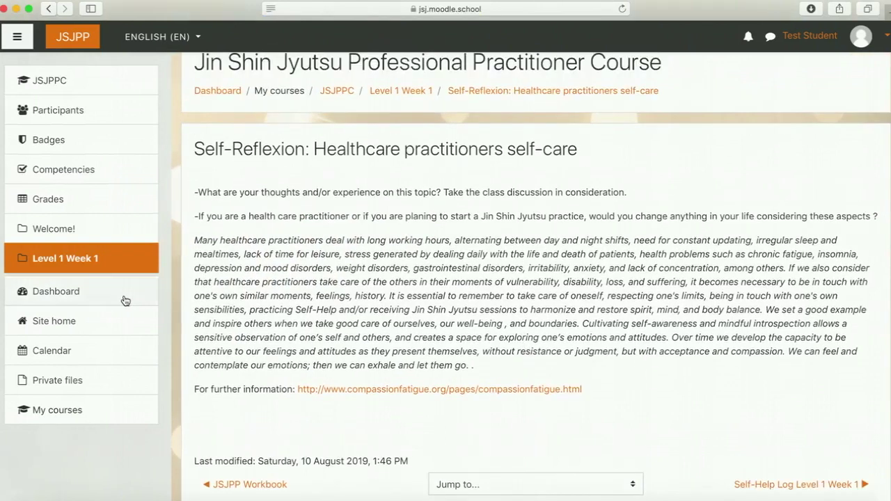
- Return to the Level 1 Week 1 section, open the Self-Help Log Level 1 Week 1 and examine its instructions and weekly table
{"action": "left_click", "coordinate": [90, 260]}
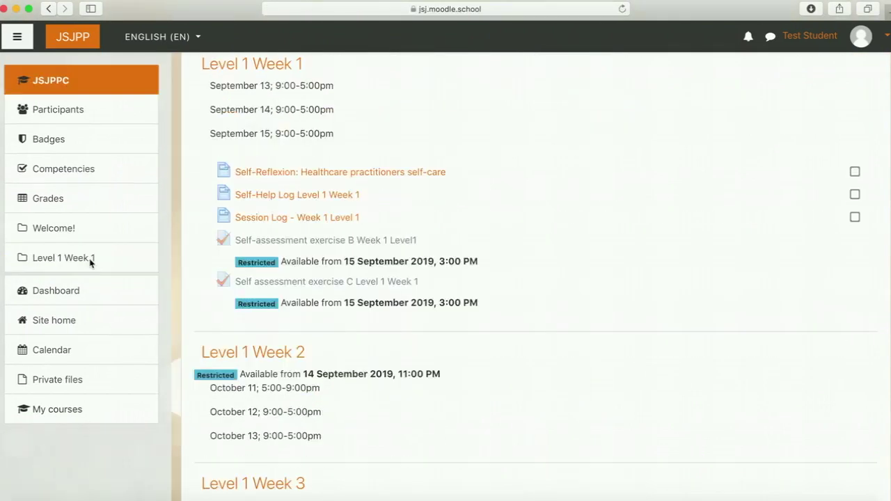
{"action": "left_click", "coordinate": [280, 195]}
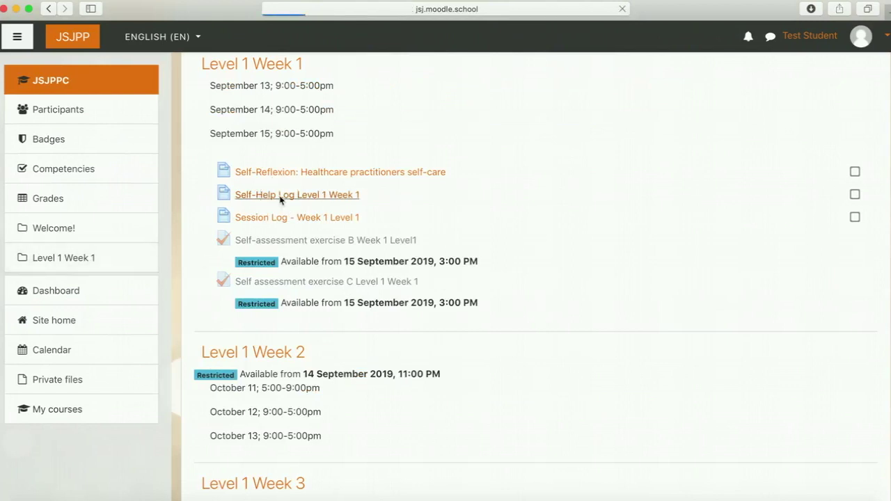
{"action": "scroll", "coordinate": [304, 279], "scroll_direction": "down", "scroll_amount": 5}
{"action": "scroll", "coordinate": [305, 282], "scroll_direction": "up", "scroll_amount": 5}
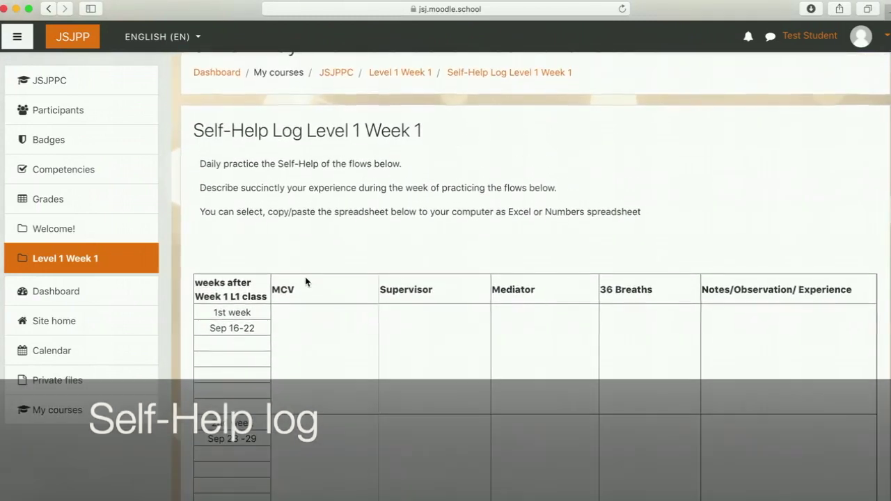
{"action": "scroll", "coordinate": [305, 281], "scroll_direction": "down", "scroll_amount": 2}
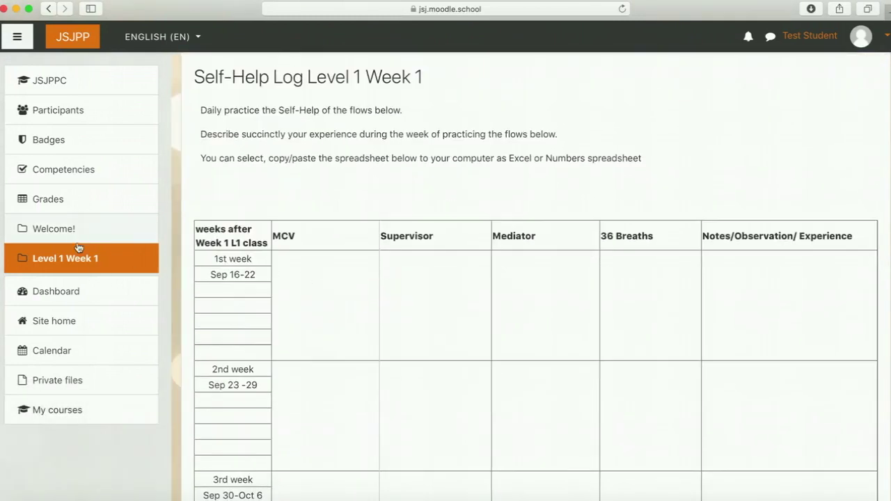
- Return to the Level 1 Week 1 section, review its session log and self-assessment entries, and go back to the Welcome! section
{"action": "scroll", "coordinate": [255, 257], "scroll_direction": "down", "scroll_amount": 3}
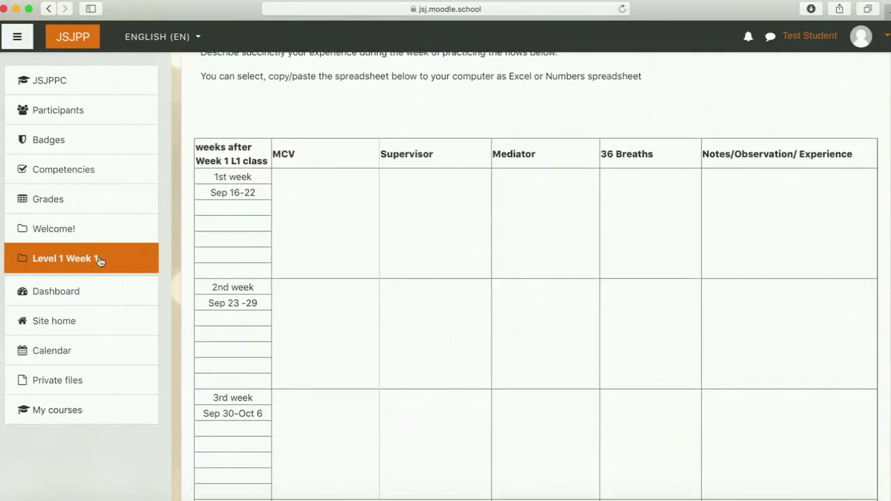
{"action": "left_click", "coordinate": [87, 259]}
{"action": "scroll", "coordinate": [237, 220], "scroll_direction": "down", "scroll_amount": 2}
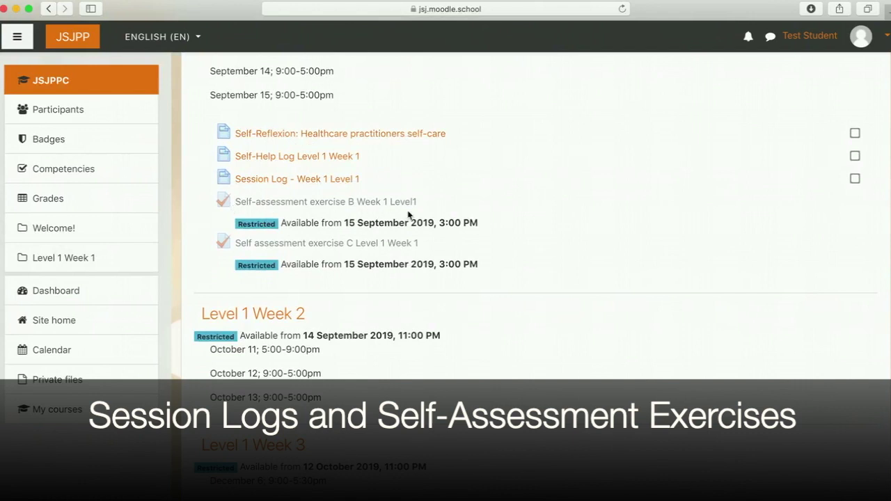
{"action": "scroll", "coordinate": [409, 183], "scroll_direction": "up", "scroll_amount": 5}
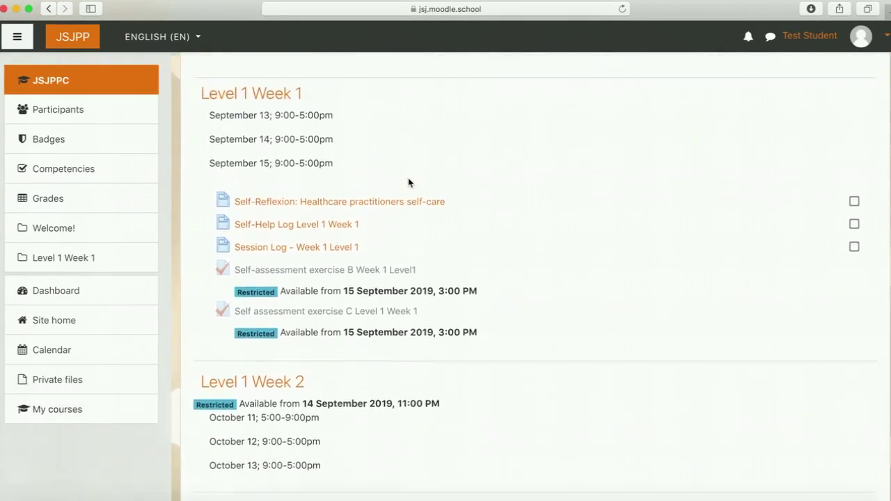
{"action": "scroll", "coordinate": [409, 183], "scroll_direction": "up", "scroll_amount": 3}
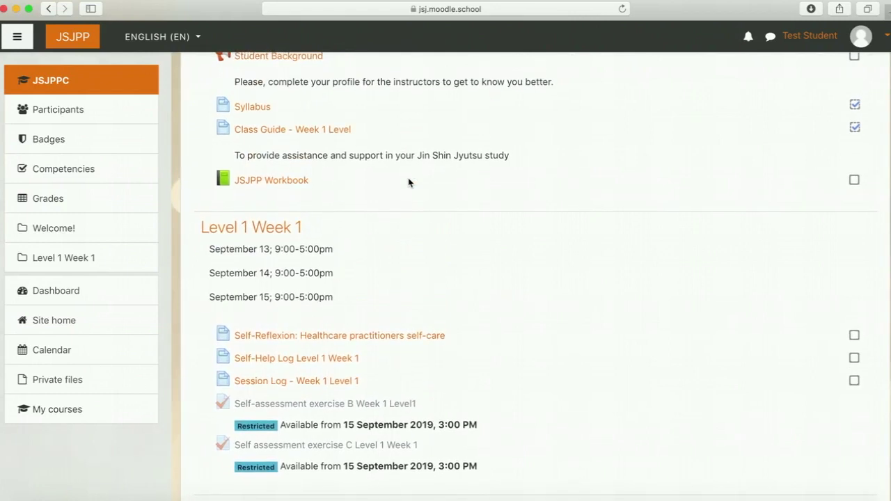
{"action": "scroll", "coordinate": [409, 182], "scroll_direction": "up", "scroll_amount": 8}
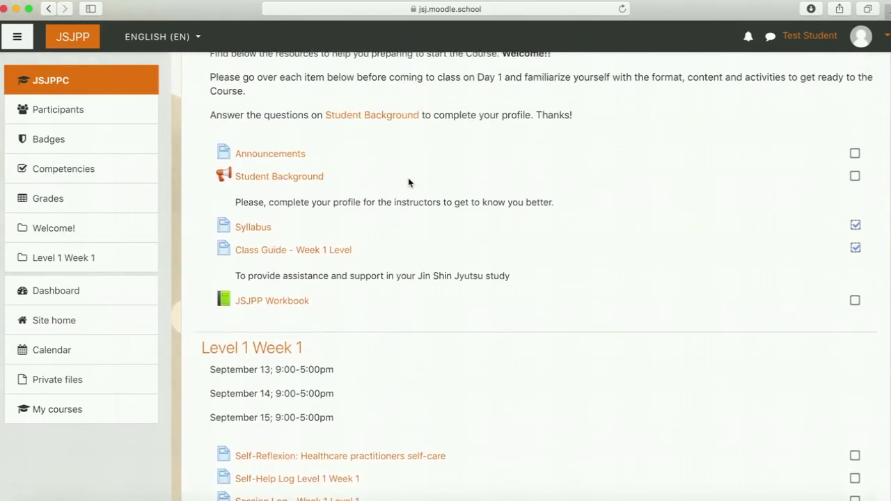
{"action": "scroll", "coordinate": [409, 183], "scroll_direction": "up", "scroll_amount": 3}
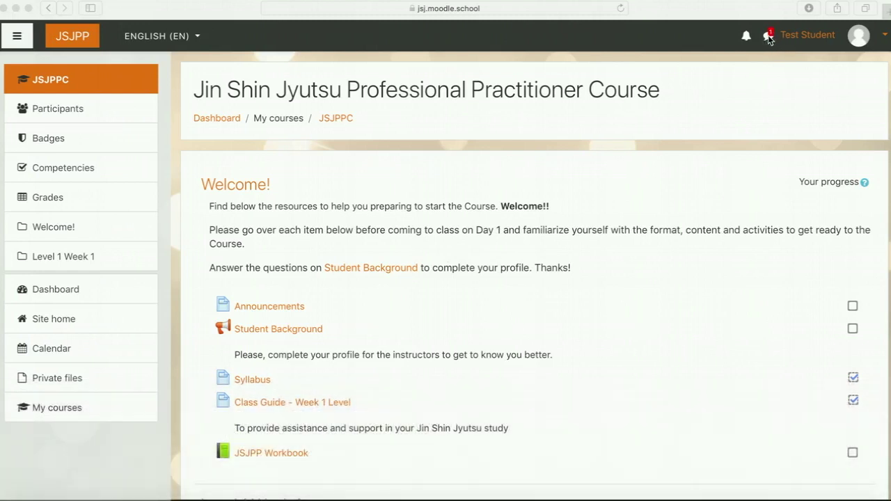
- Open the unread private message from the course instructor and read the conversation
{"action": "left_click", "coordinate": [769, 38]}
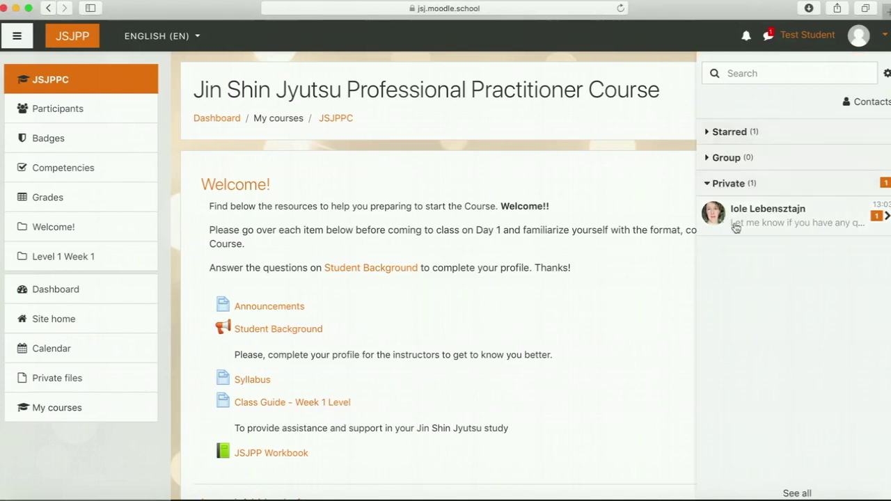
{"action": "left_click", "coordinate": [886, 217]}
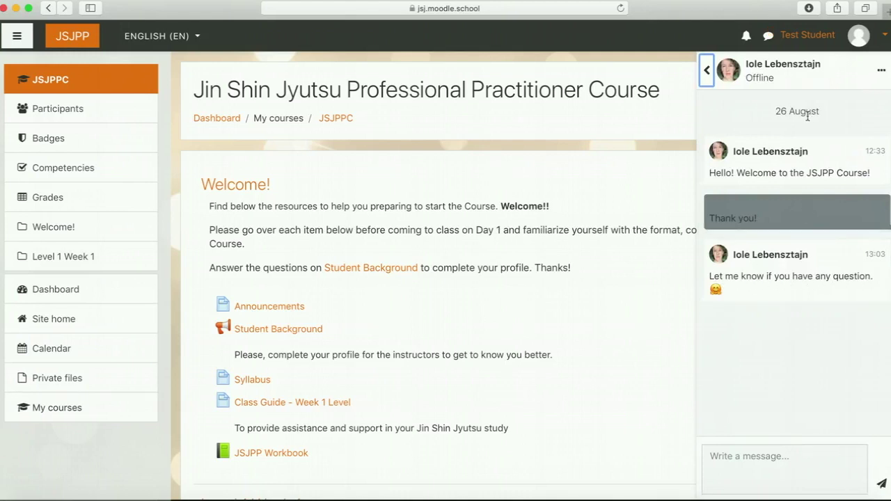
- Go to the full Messages page, search people by an instructor's first name and open the conversation with that instructor
{"action": "left_click", "coordinate": [801, 38]}
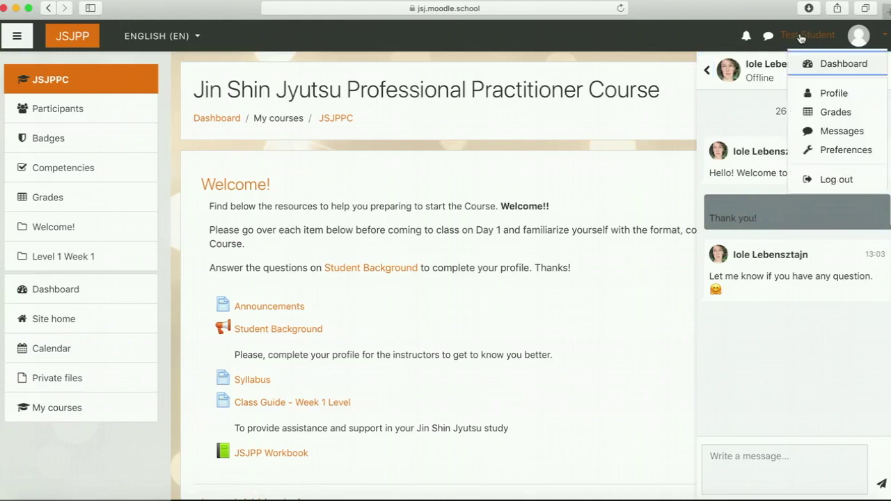
{"action": "left_click", "coordinate": [830, 137]}
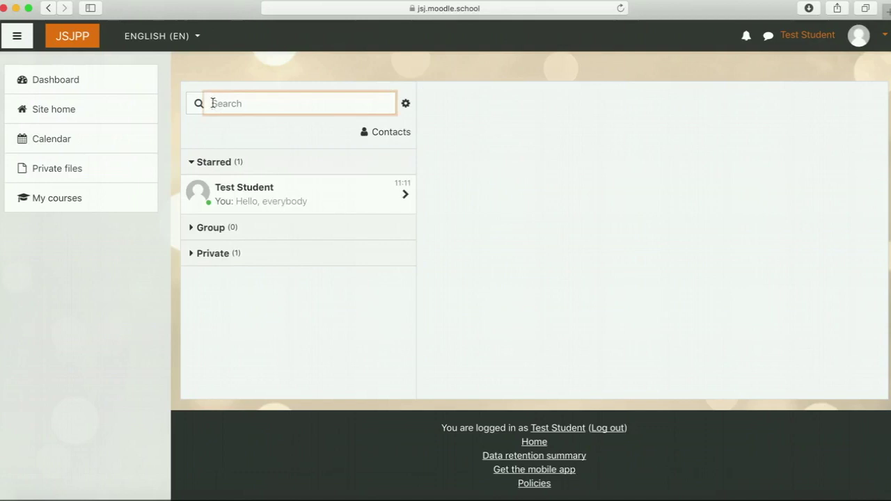
{"action": "type", "text": "Anita"}
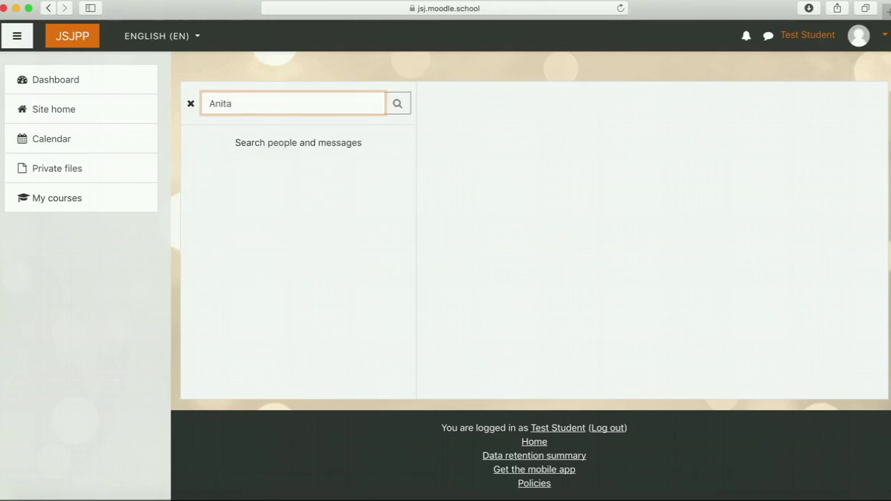
{"action": "left_click", "coordinate": [398, 105]}
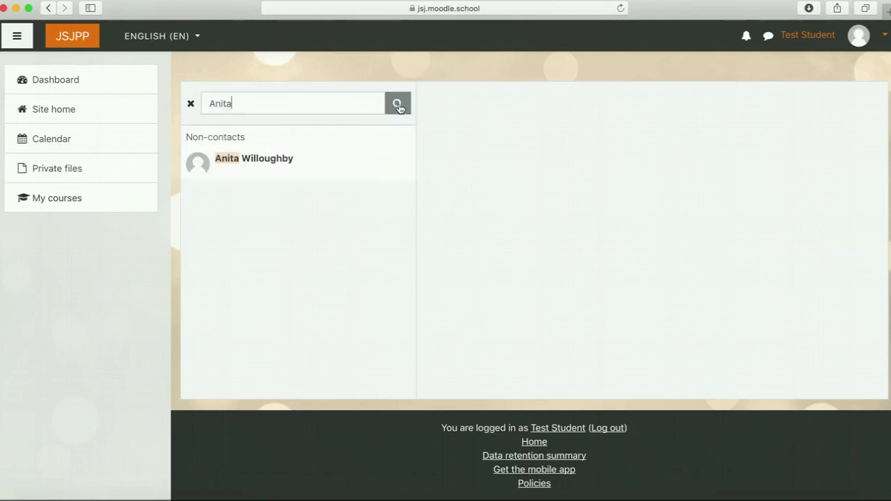
{"action": "left_click", "coordinate": [265, 160]}
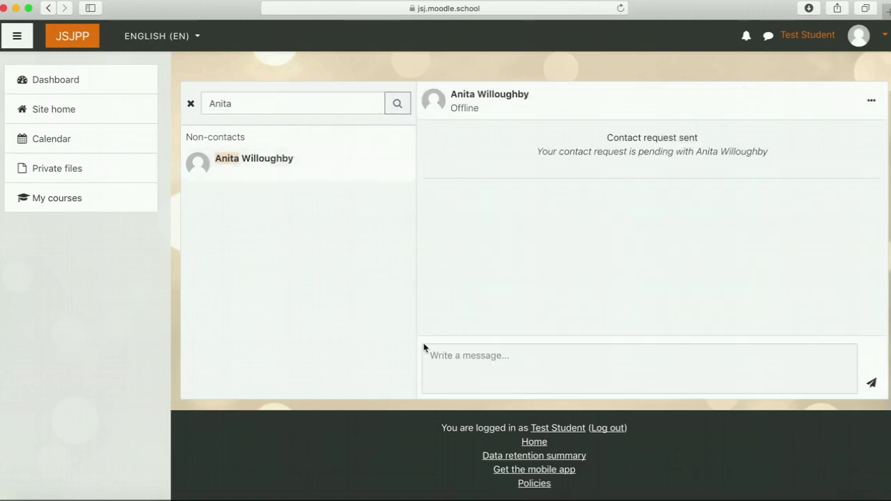
- Send the instructor a message greeting them by first name, followed by "I have question"
{"action": "left_click", "coordinate": [431, 357]}
{"action": "type", "text": "Hi, Anita, I have question"}
{"action": "left_click", "coordinate": [871, 383]}
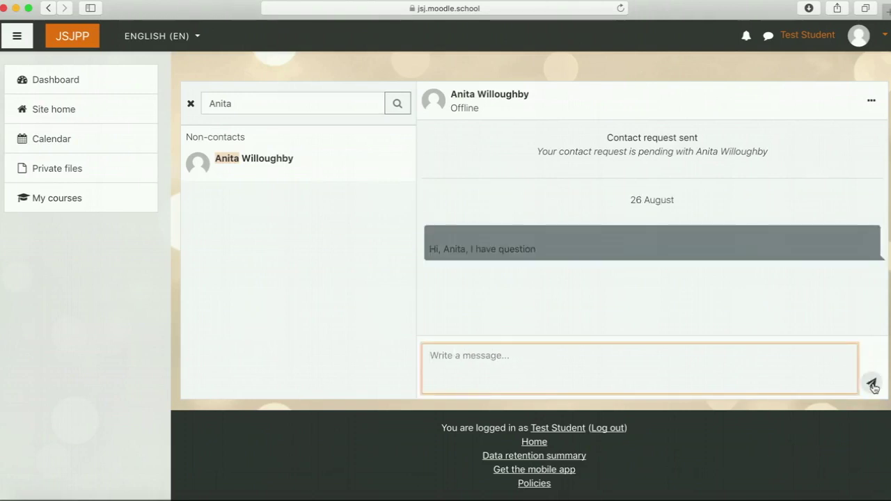
- Clear and close the people search, and show the Contacts list
{"action": "left_click", "coordinate": [191, 105]}
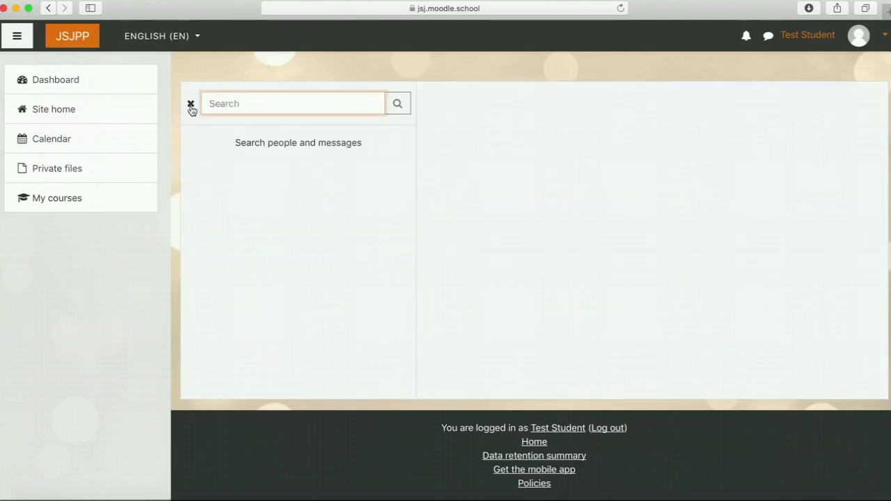
{"action": "left_click", "coordinate": [190, 103]}
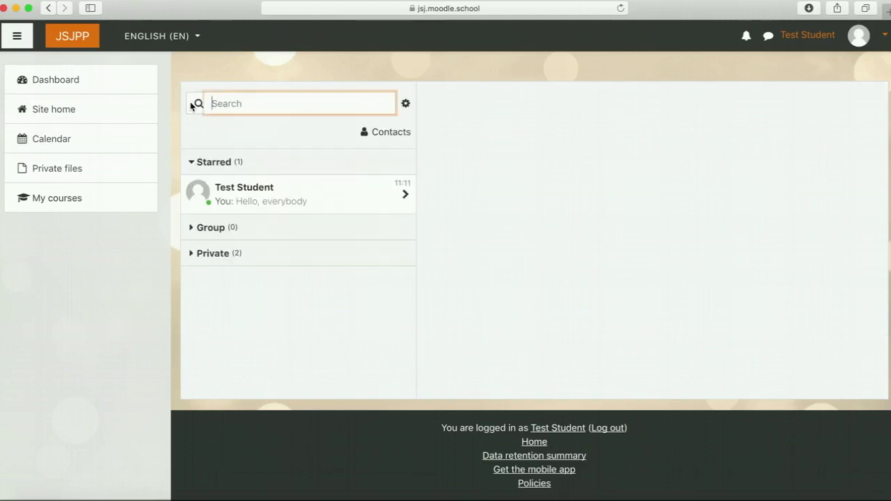
{"action": "left_click", "coordinate": [388, 135]}
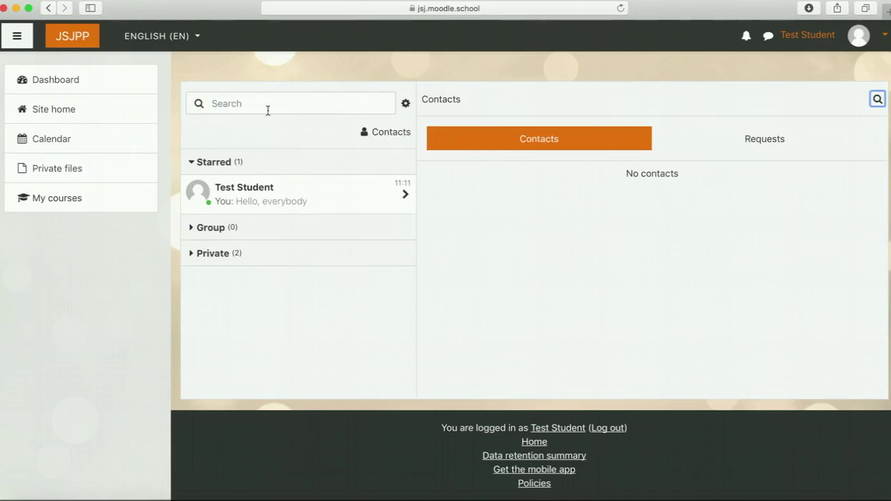
- Open the first listed participant's profile from the course participants, show their message conversation and add them to contacts
{"action": "left_click", "coordinate": [72, 37]}
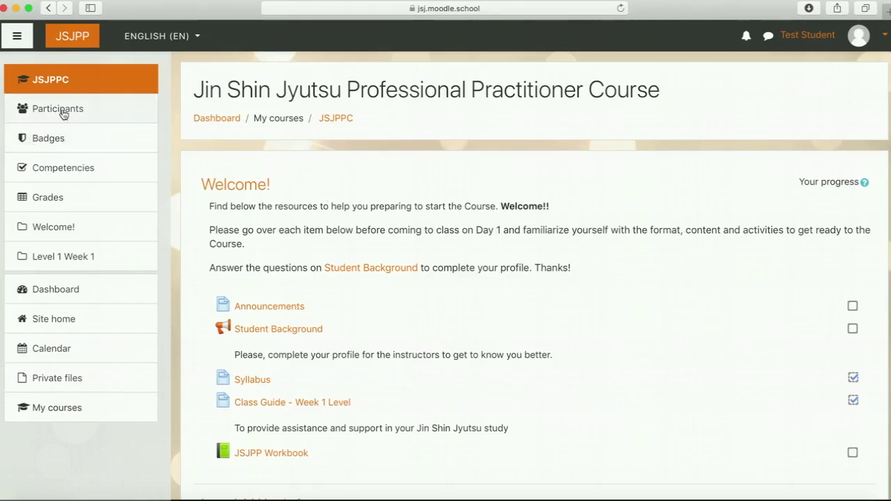
{"action": "left_click", "coordinate": [61, 111]}
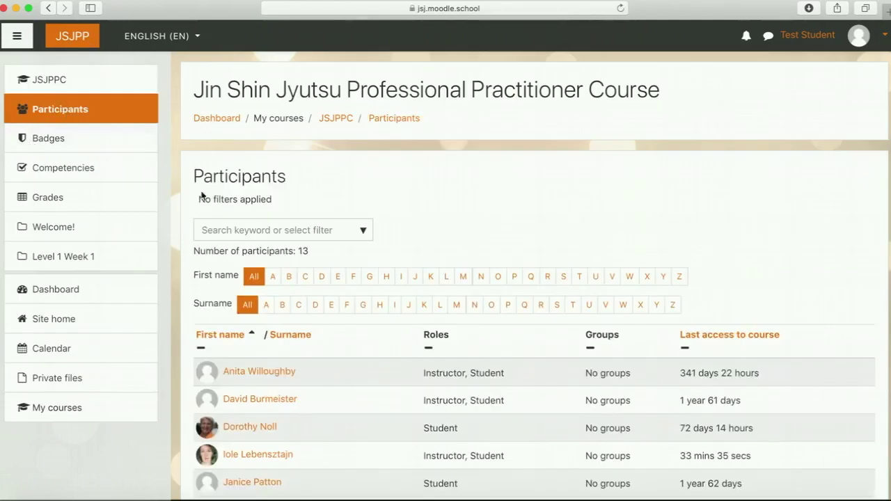
{"action": "left_click", "coordinate": [262, 374]}
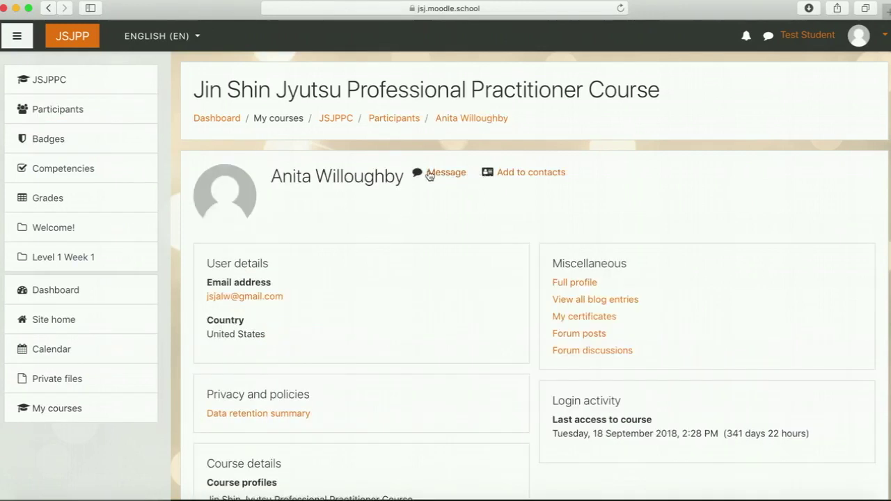
{"action": "left_click", "coordinate": [436, 174]}
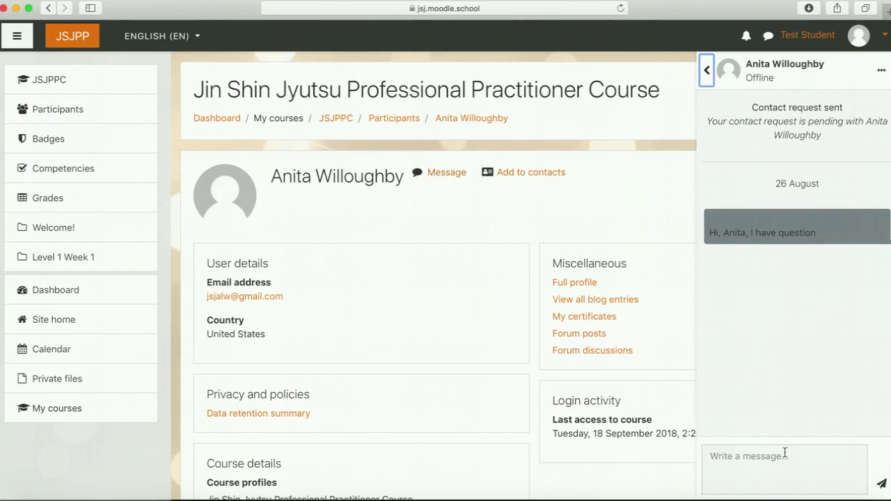
{"action": "left_click", "coordinate": [517, 174]}
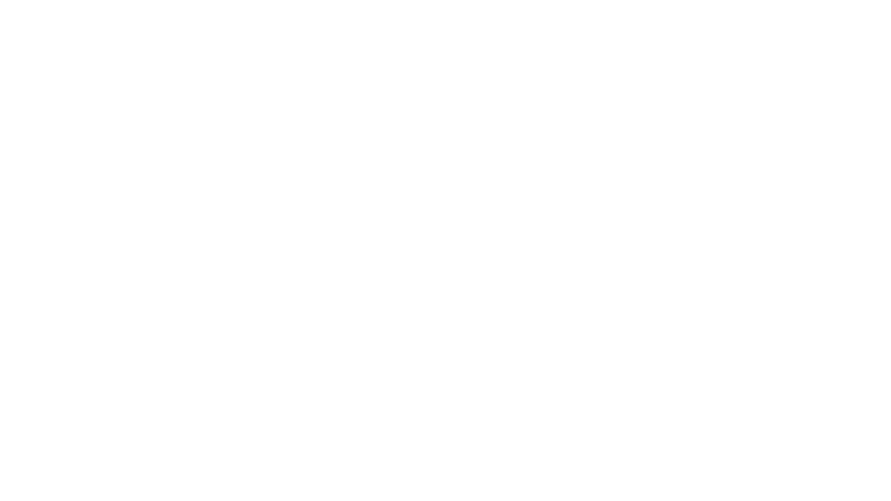
- Return to the participants list, open the sixth listed participant's profile and add that person to contacts
{"action": "left_click", "coordinate": [58, 110]}
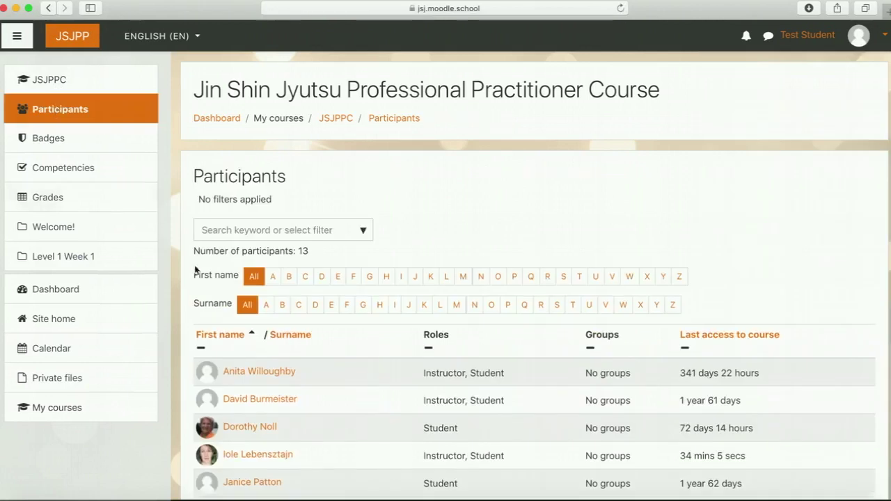
{"action": "scroll", "coordinate": [255, 390], "scroll_direction": "down", "scroll_amount": 2}
{"action": "scroll", "coordinate": [255, 390], "scroll_direction": "down", "scroll_amount": 3}
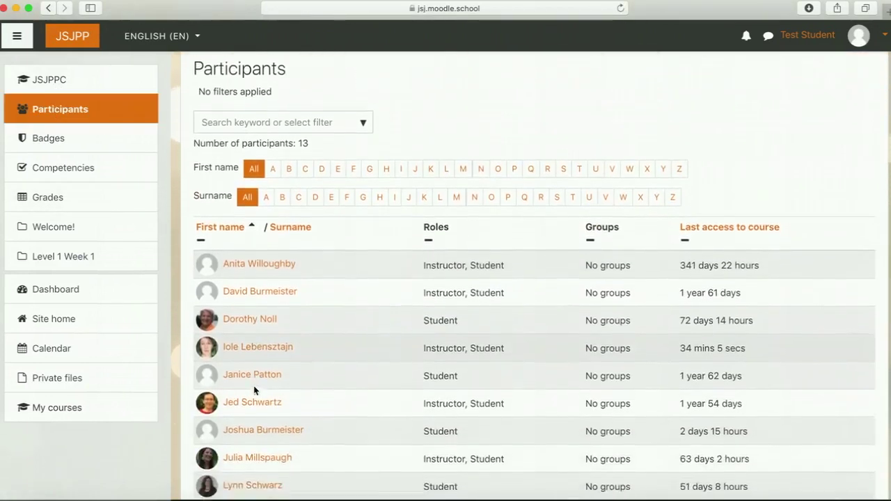
{"action": "left_click", "coordinate": [252, 386]}
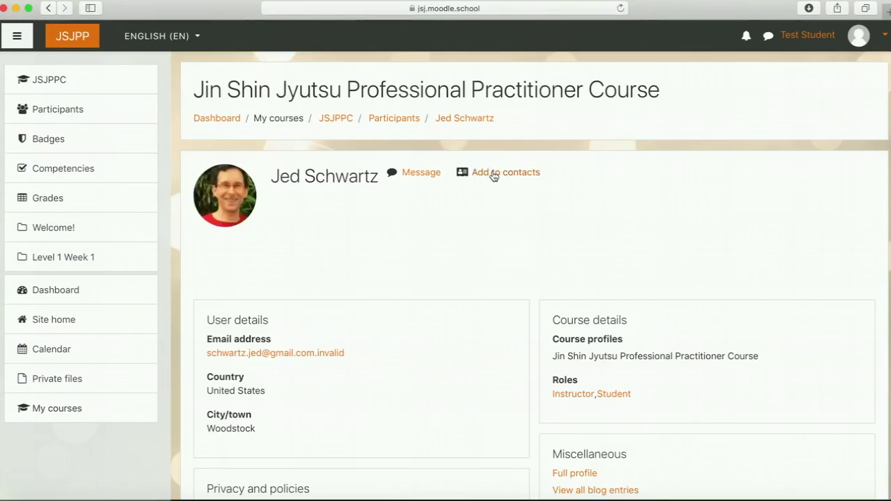
{"action": "left_click", "coordinate": [493, 173]}
- Open the profile of the fourth listed participant, the Curriculum Coordinator, and add that person to contacts
{"action": "left_click", "coordinate": [60, 110]}
{"action": "left_click", "coordinate": [252, 365]}
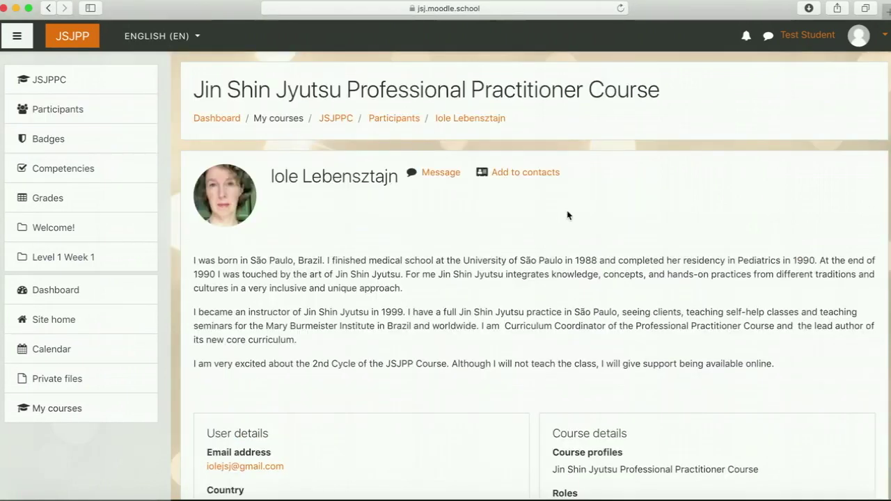
{"action": "left_click", "coordinate": [534, 174]}
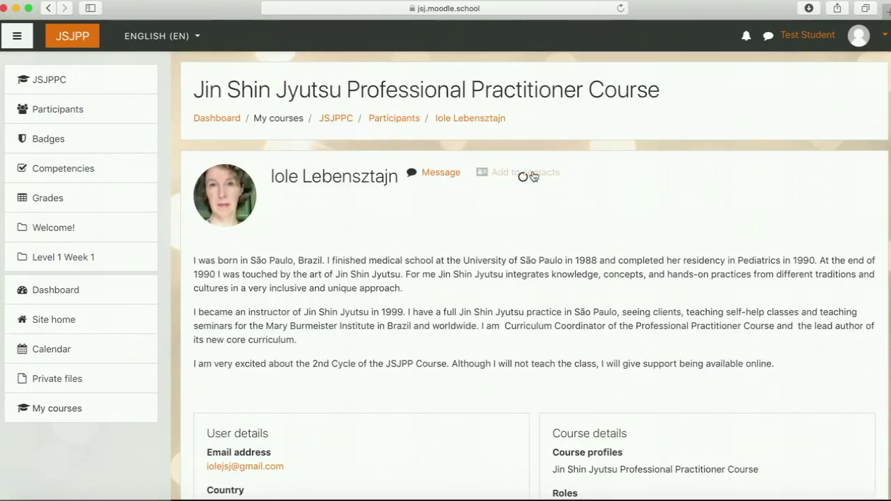
- Go back to the Messages page and check both the Contacts and Requests lists
{"action": "left_click", "coordinate": [807, 37]}
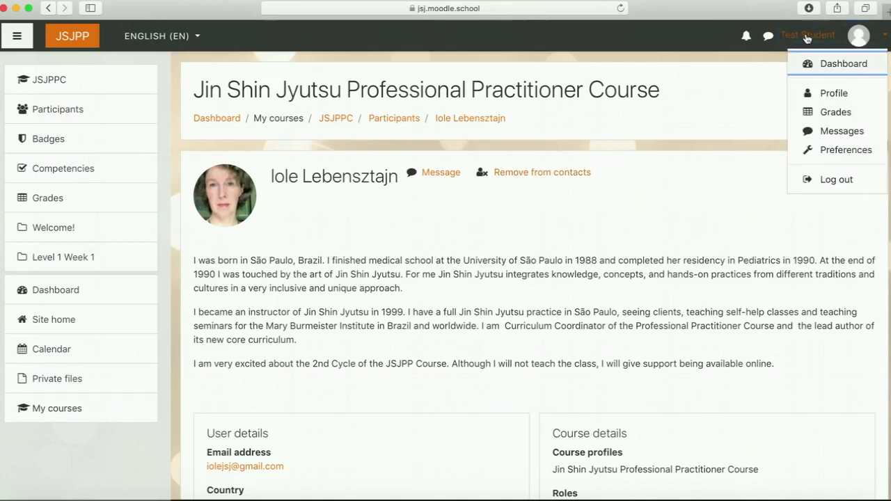
{"action": "left_click", "coordinate": [823, 133]}
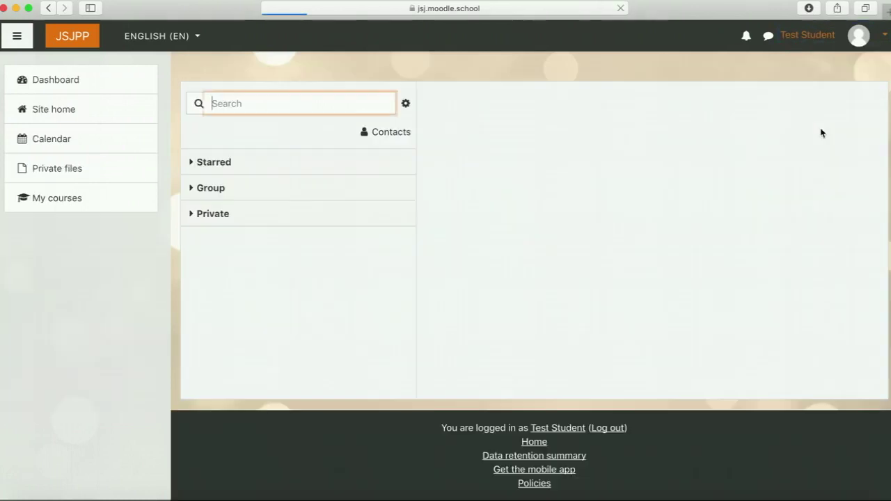
{"action": "left_click", "coordinate": [388, 134]}
{"action": "left_click", "coordinate": [761, 140]}
{"action": "left_click", "coordinate": [536, 143]}
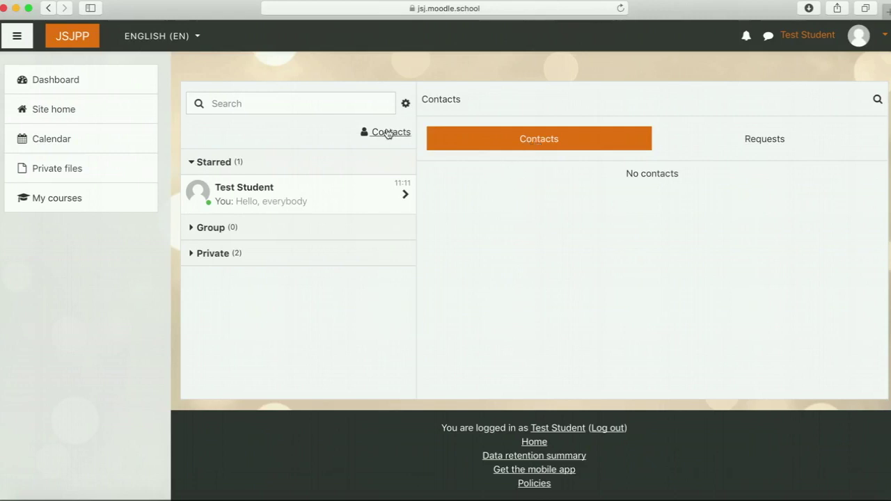
- Return to the main course page and look over the resources in its Welcome! section
{"action": "left_click", "coordinate": [75, 39]}
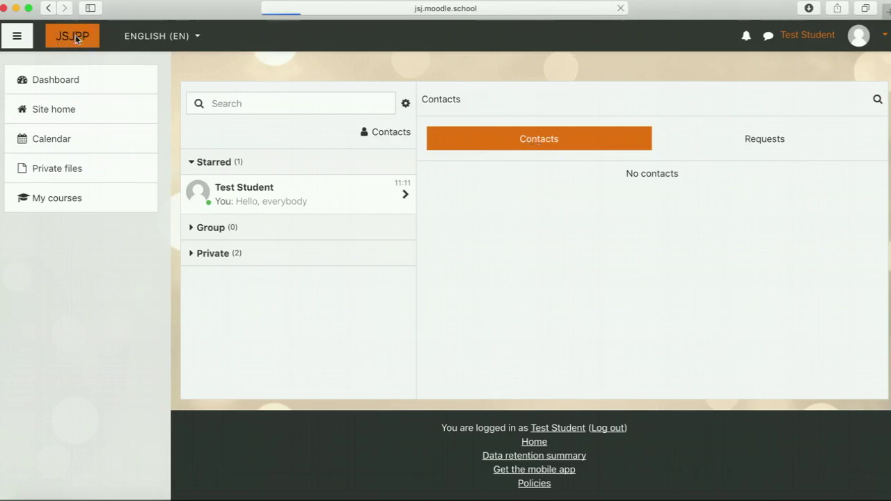
{"action": "scroll", "coordinate": [302, 308], "scroll_direction": "down", "scroll_amount": 1}
{"action": "scroll", "coordinate": [303, 307], "scroll_direction": "up", "scroll_amount": 1}
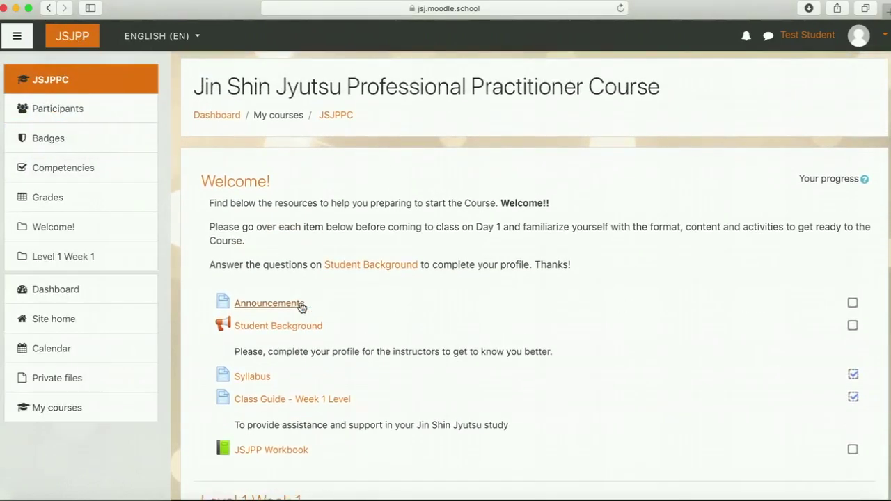